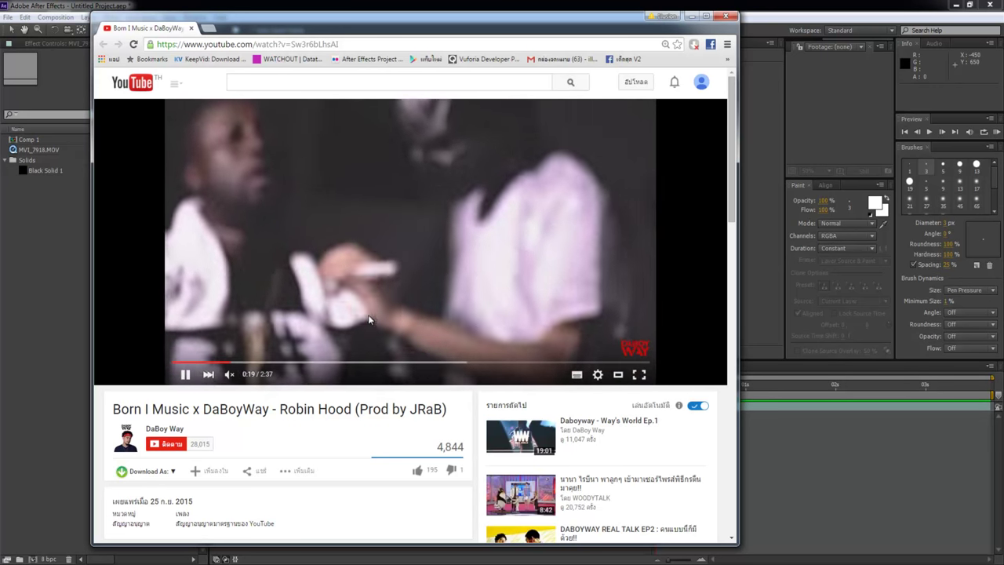
Pause the reference music video on YouTube and switch to After Effects.
left_click(185, 375)
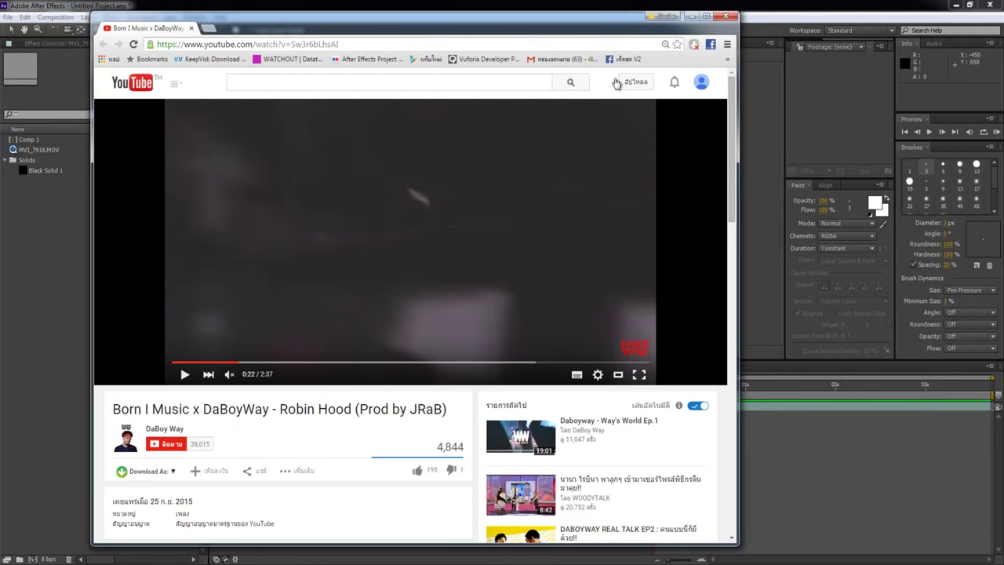
left_click(691, 16)
left_click(495, 466)
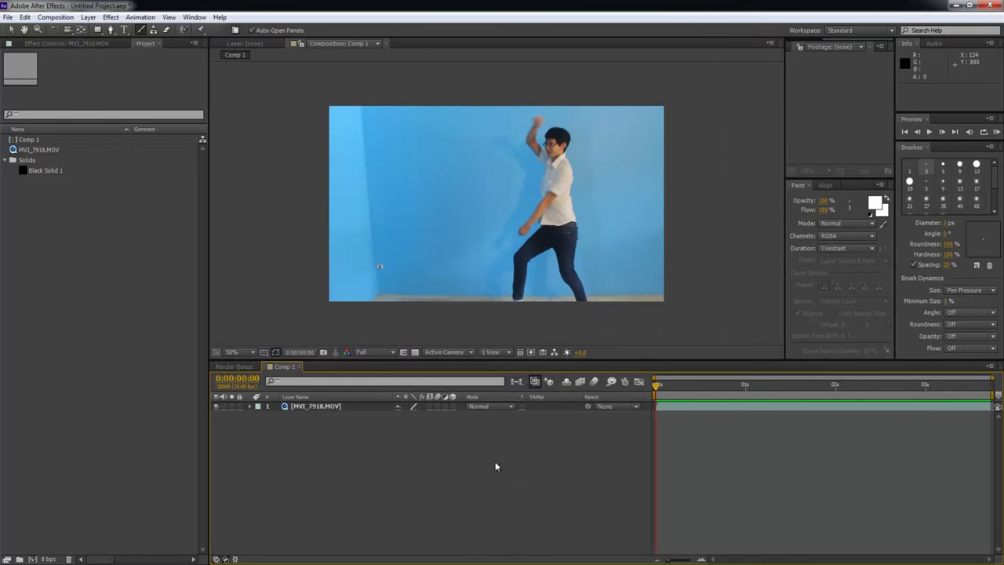
Open the MVI_7918.MOV layer in its own viewer for painting and enlarge the viewer and paint settings area.
left_click_drag(662, 389, 524, 402)
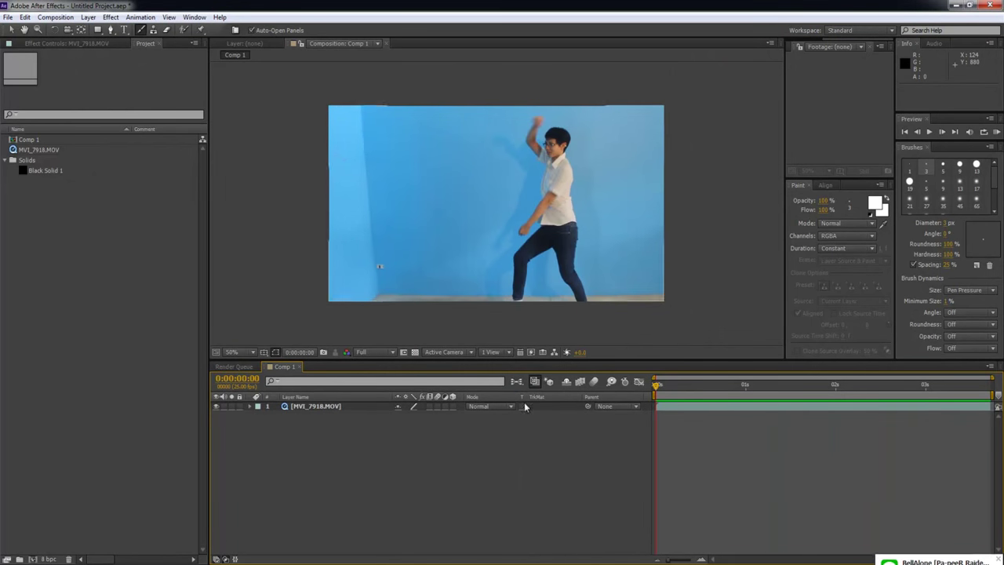
left_click(691, 409)
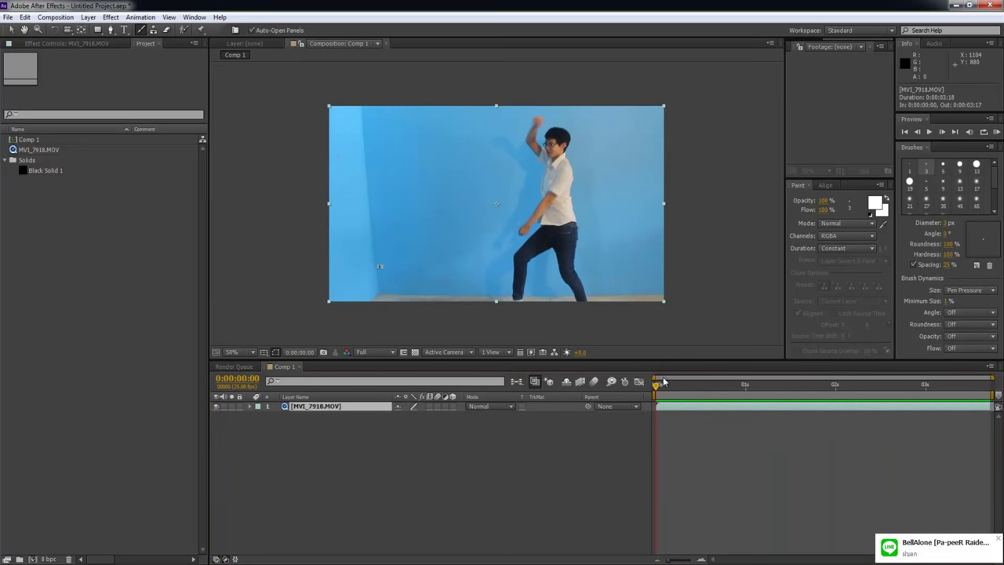
double_click(666, 405)
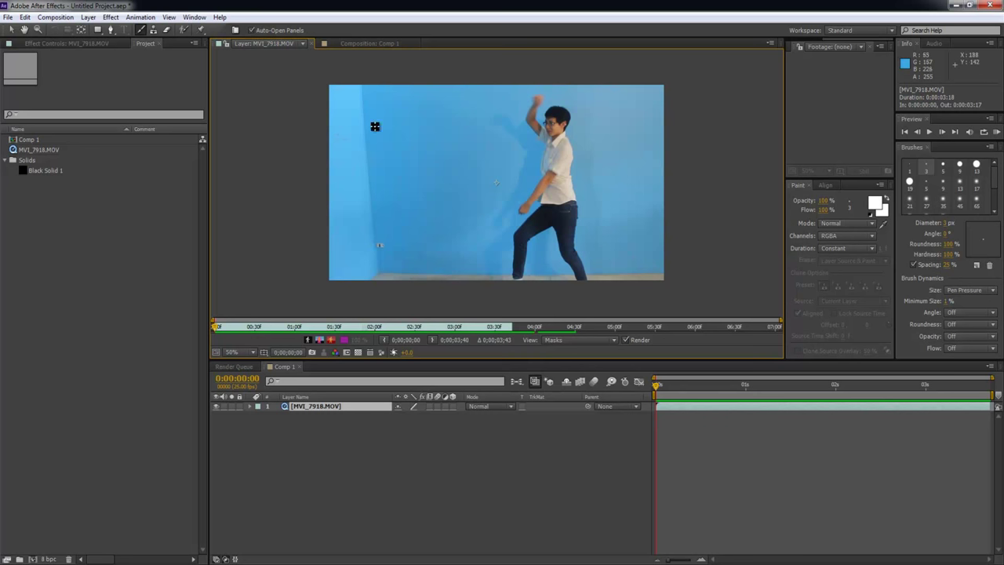
left_click(382, 45)
left_click(251, 45)
key("slash")
left_click_drag(491, 182, 444, 83)
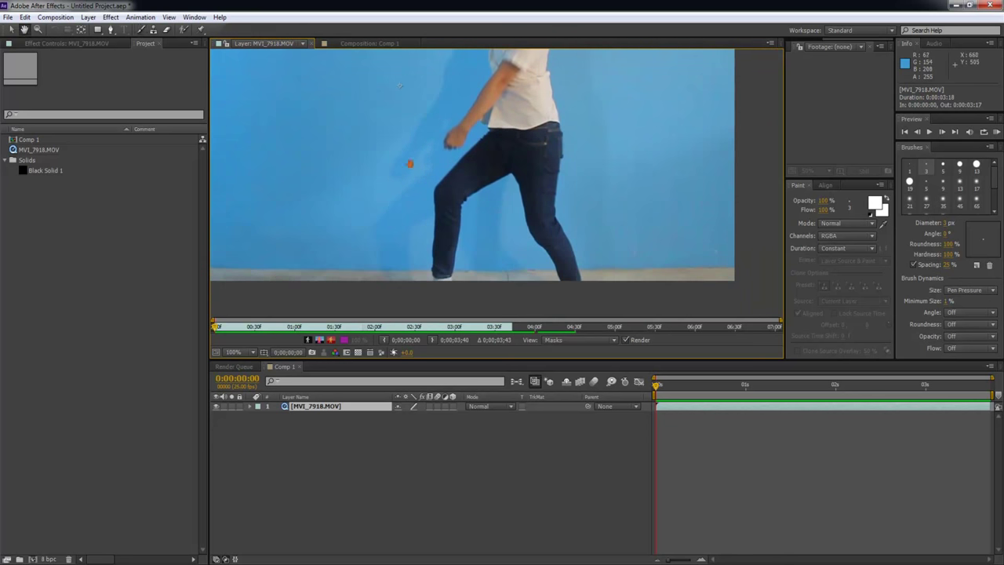
left_click_drag(424, 358, 424, 435)
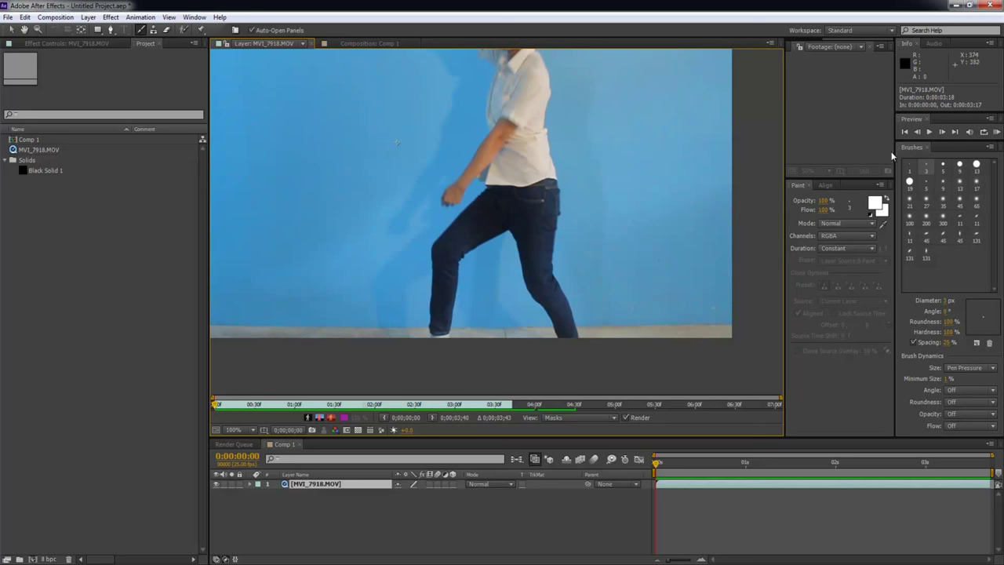
left_click_drag(850, 177, 851, 131)
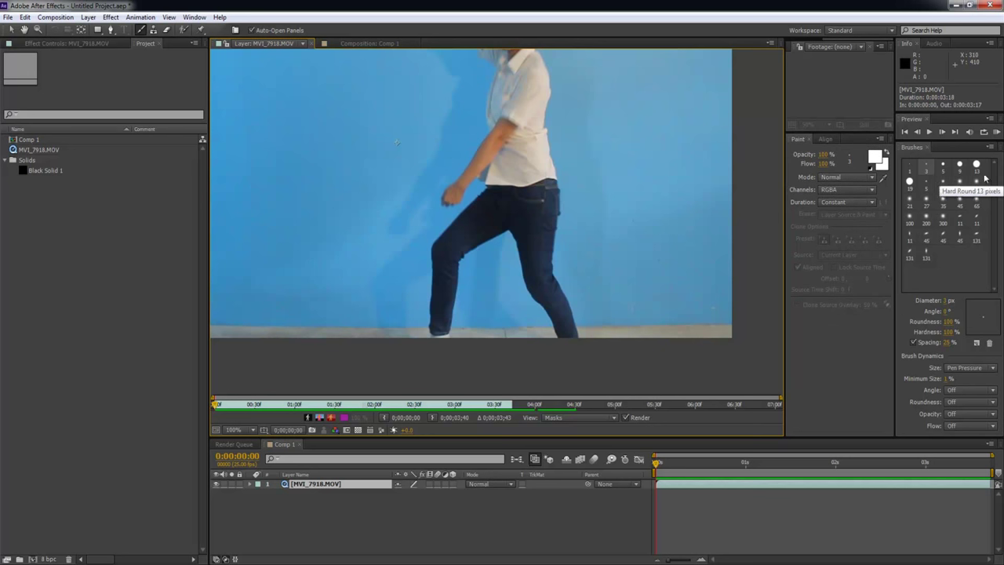
Try test strokes beside the man with the soft 17-pixel brush and the hard 19-pixel brush, undoing each.
left_click(976, 193)
mouse_move(566, 85)
left_mouse_down()
mouse_move(595, 289)
mouse_move(633, 323)
left_mouse_up()
key("ctrl+z")
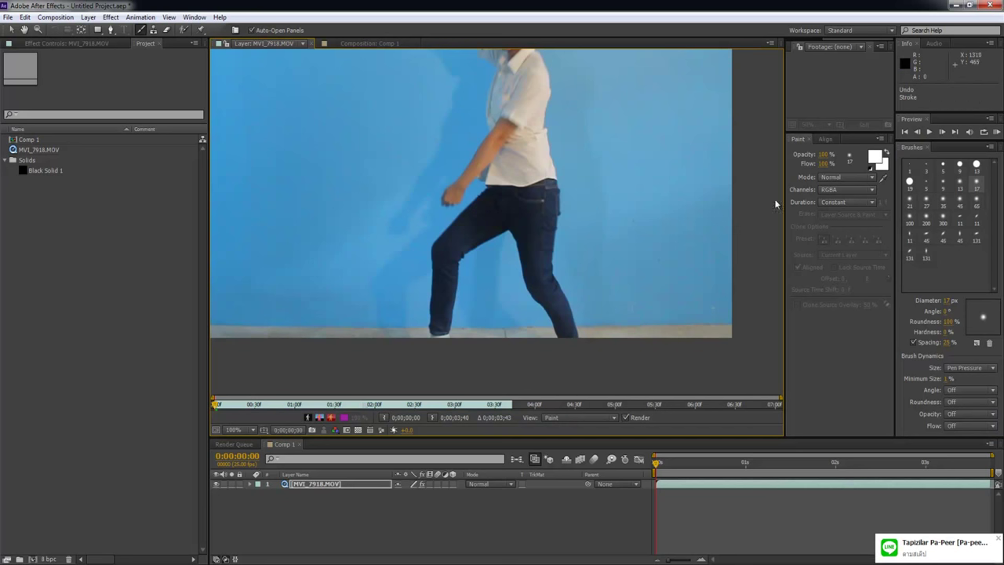
left_click(909, 182)
mouse_move(571, 72)
left_mouse_down()
mouse_move(570, 125)
mouse_move(603, 298)
left_mouse_up()
key("ctrl+z")
scroll(601, 197, "up", 3)
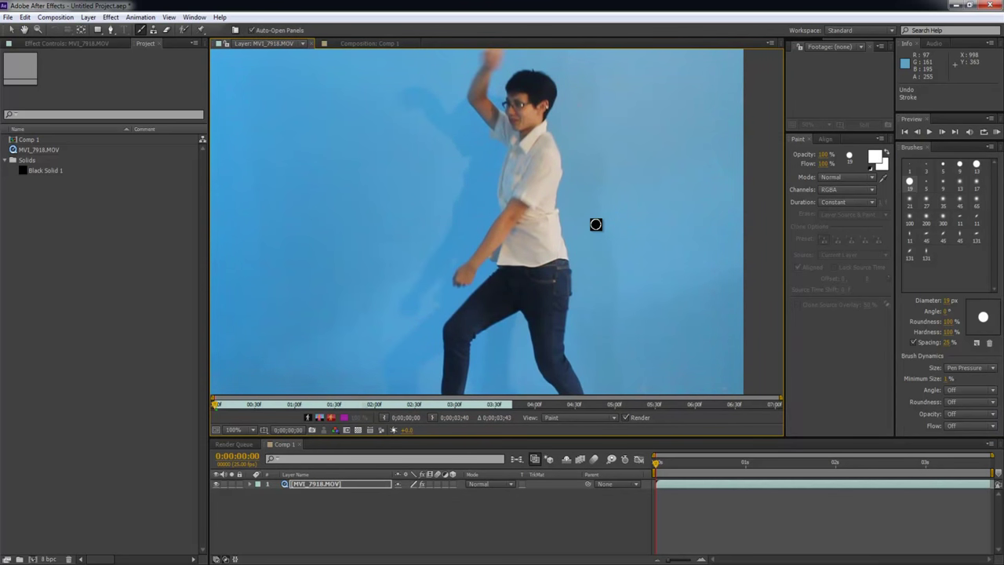
Choose the soft 5-pixel brush and confirm white (FFFFFF) as the foreground colour.
key("space")
key("space")
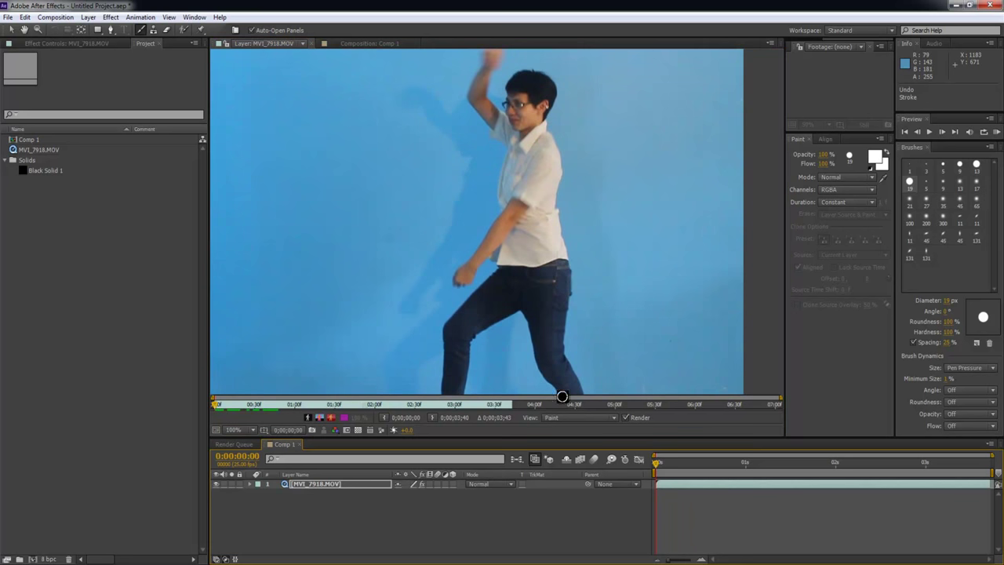
scroll(589, 212, "up", 2)
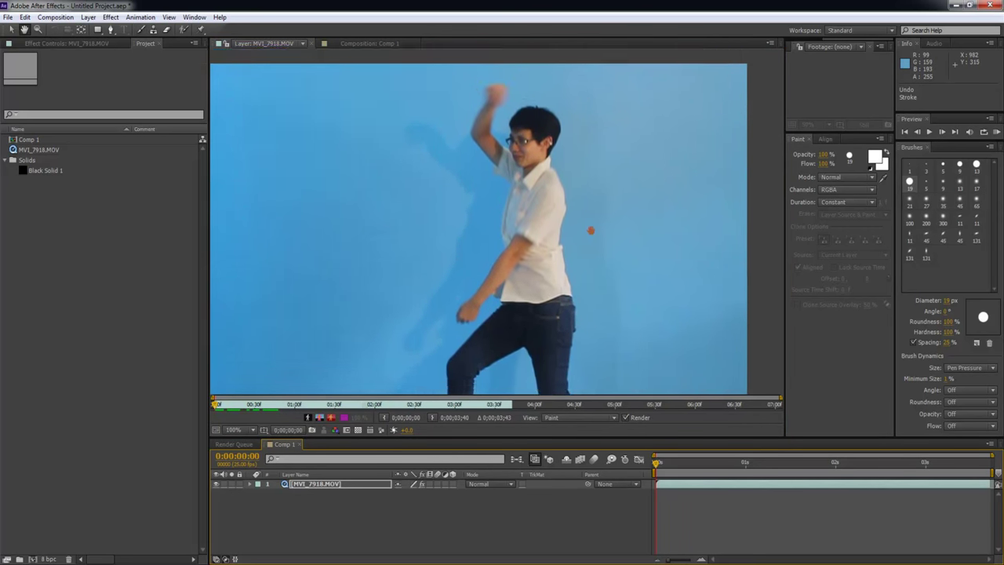
scroll(479, 229, "down", 2)
left_click(927, 181)
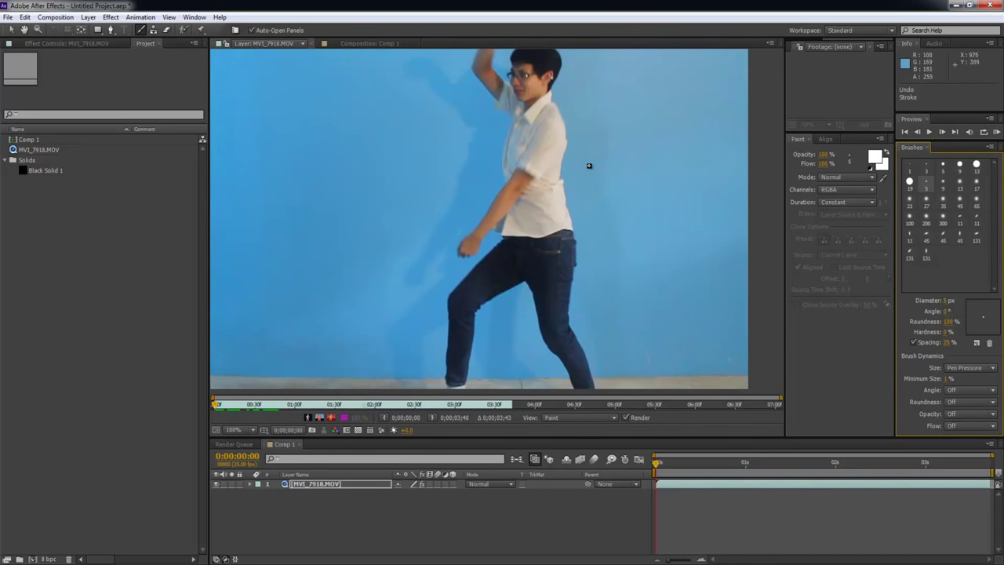
scroll(593, 213, "down", 1)
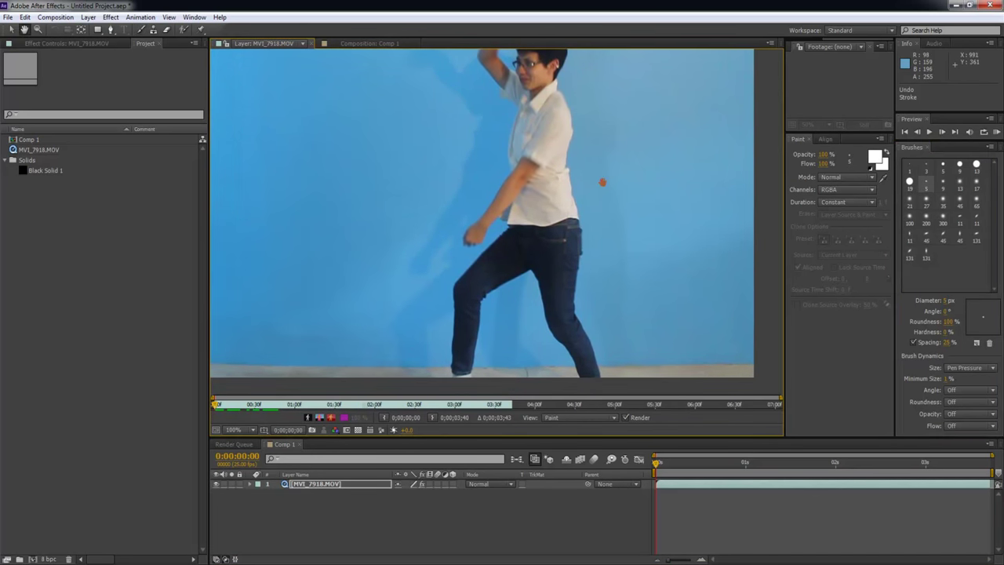
left_click(872, 159)
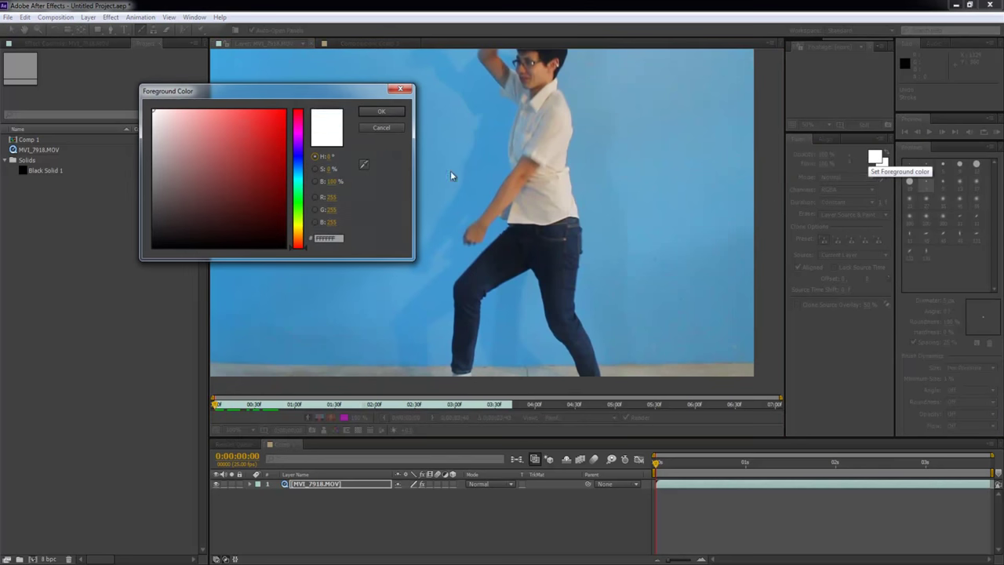
left_click(380, 112)
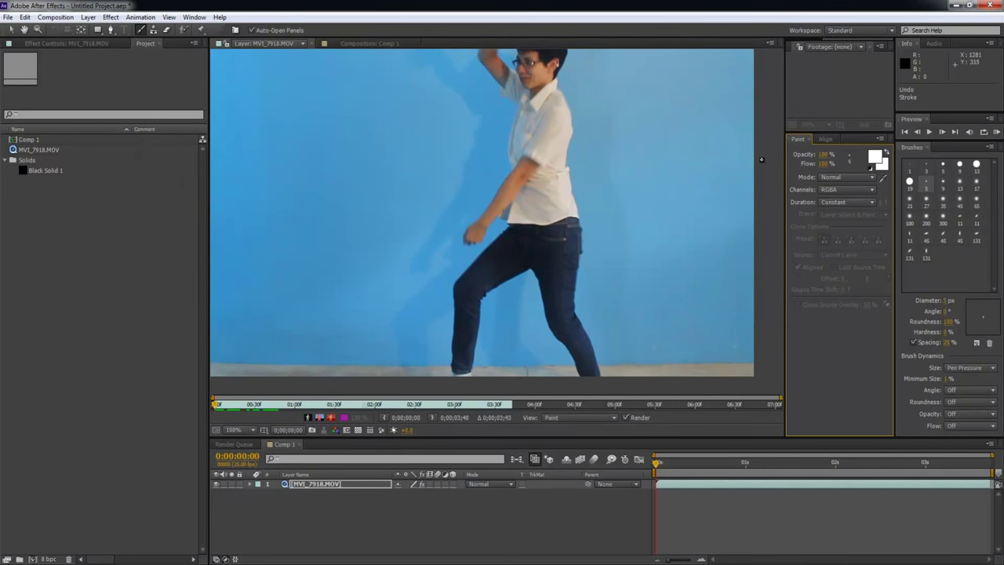
Keep the brush channels at RGBA and set the stroke duration to Write On.
left_click(836, 183)
left_click(829, 182)
left_click(844, 191)
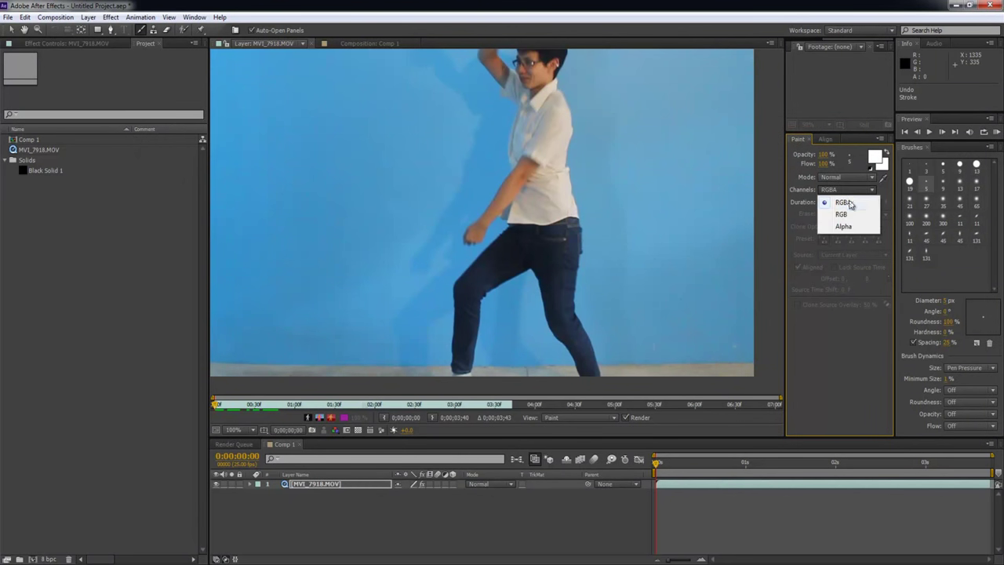
left_click(793, 207)
left_click(848, 190)
left_click(848, 200)
left_click(846, 202)
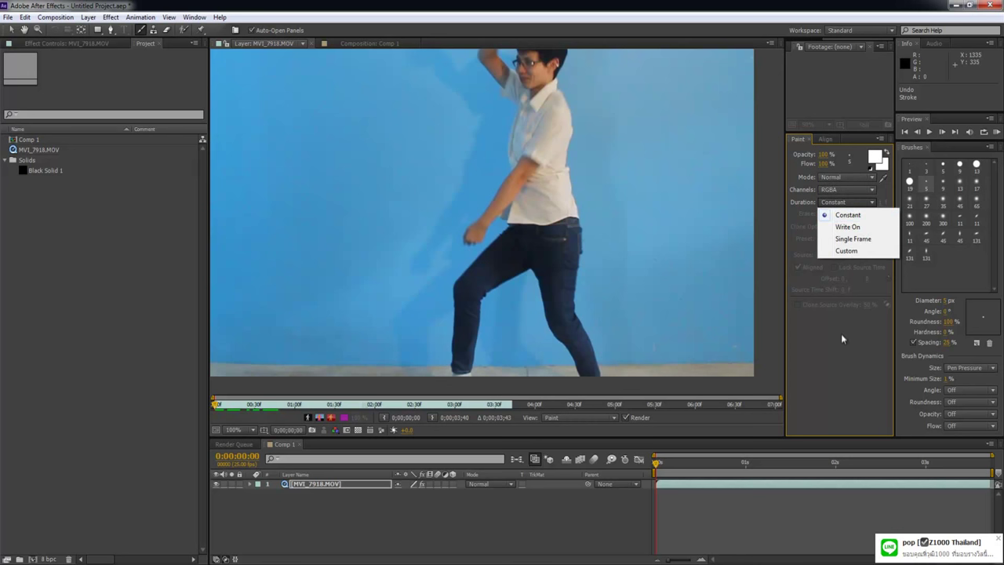
left_click(849, 227)
Paint a white line up the front of the man's body at the first frame and preview it to 0:00:01:21.
left_click(659, 462)
mouse_move(435, 362)
left_mouse_down()
mouse_move(435, 296)
mouse_move(458, 259)
mouse_move(452, 236)
mouse_move(495, 157)
mouse_move(500, 118)
mouse_move(474, 67)
left_mouse_up()
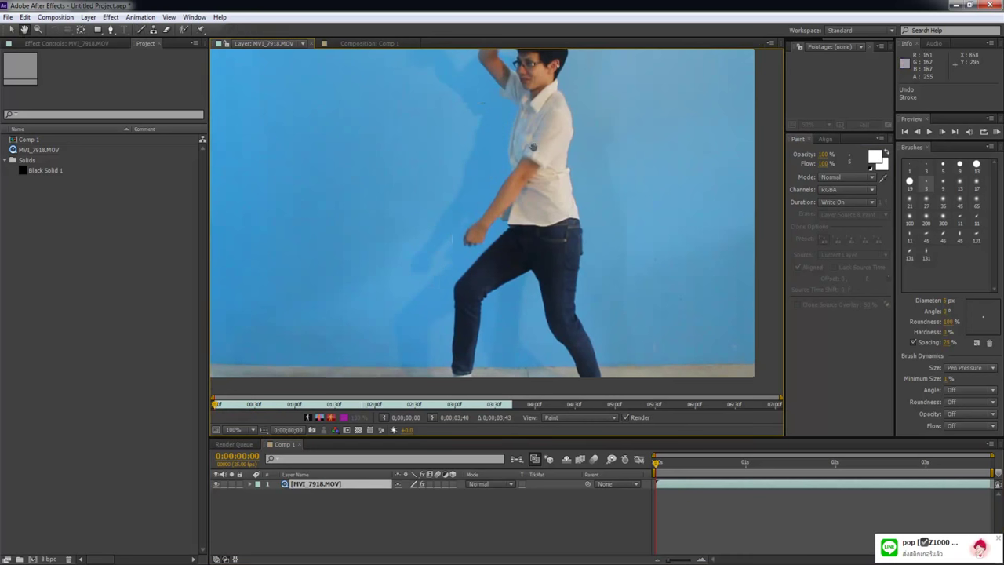
scroll(590, 230, "down", 2)
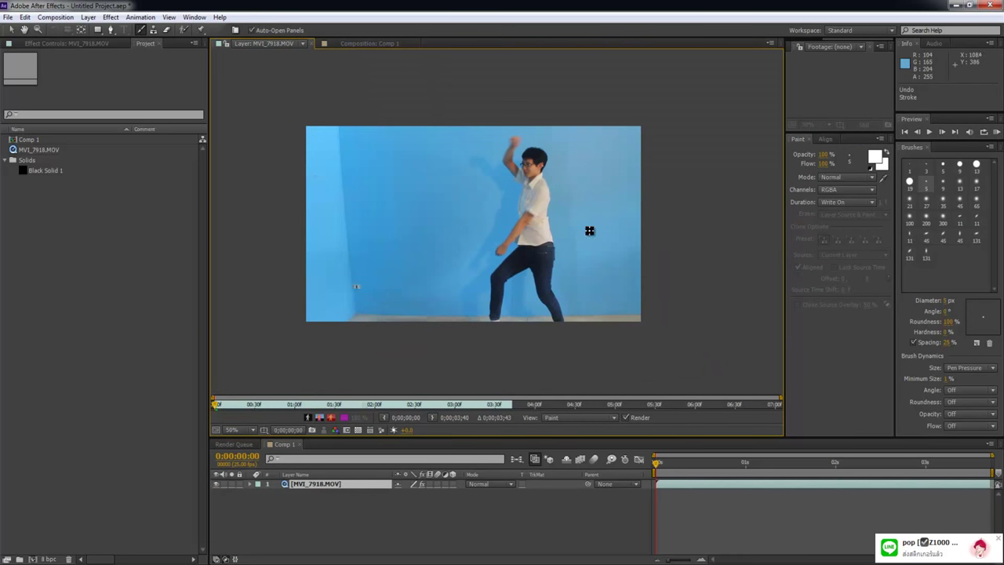
left_click(253, 432)
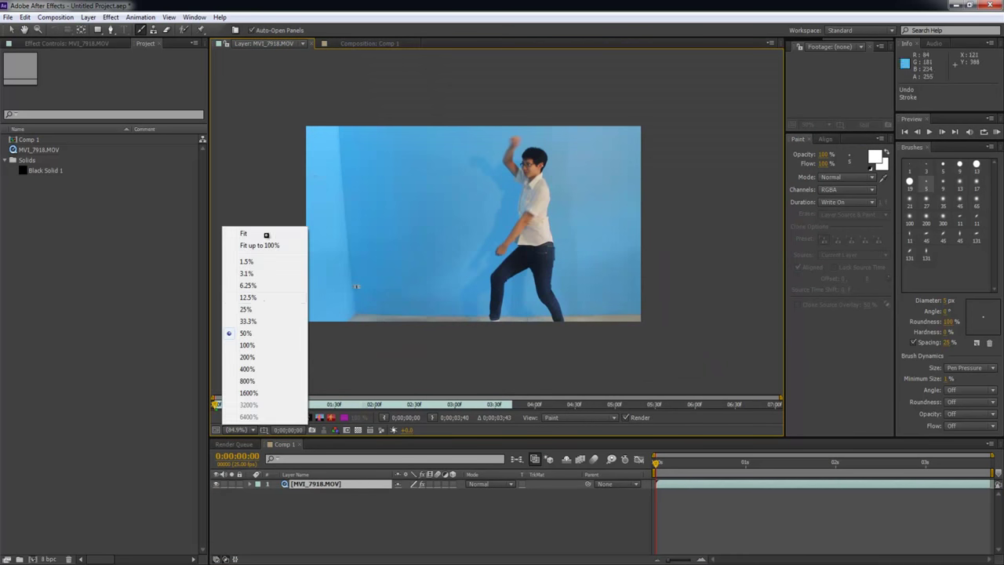
left_click(267, 231)
left_click_drag(654, 468, 823, 452)
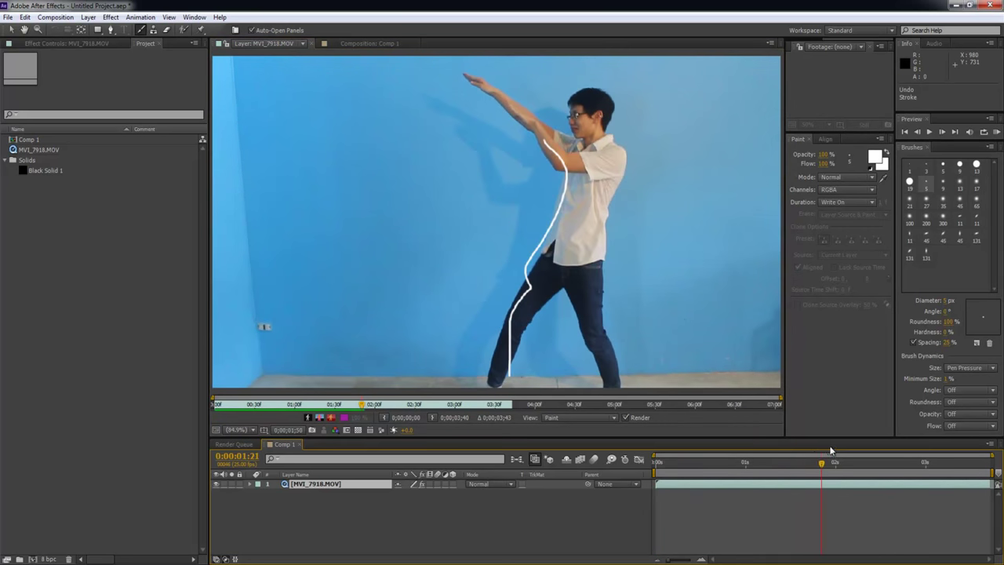
Delete the test brush stroke from the layer's Paint effect.
left_click(250, 484)
left_click(258, 494)
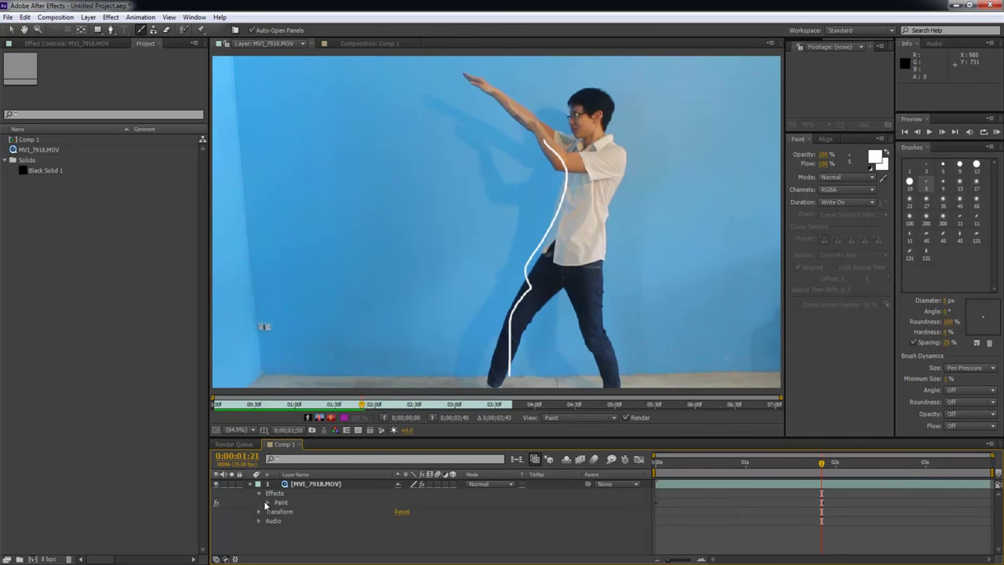
left_click(268, 501)
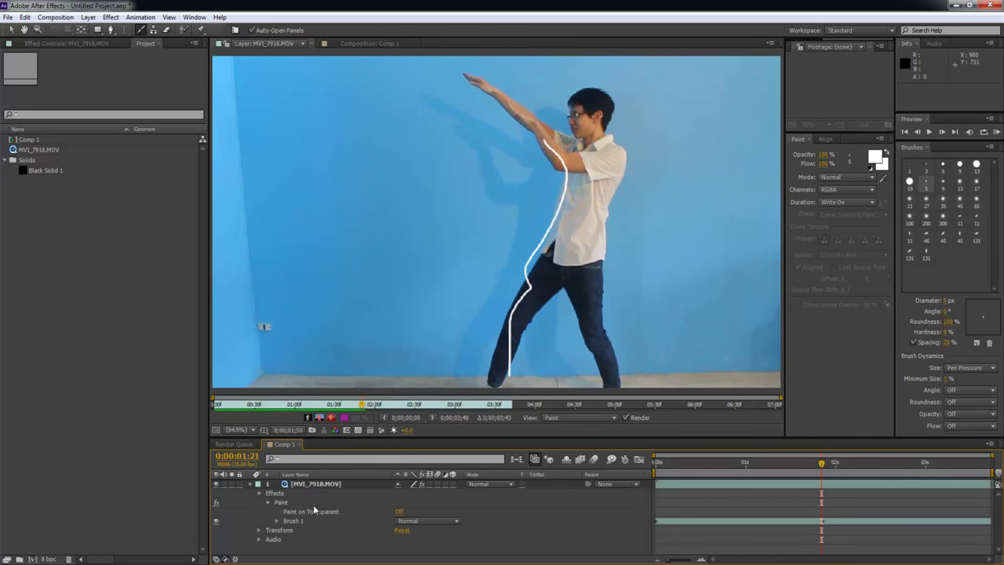
left_click(295, 520)
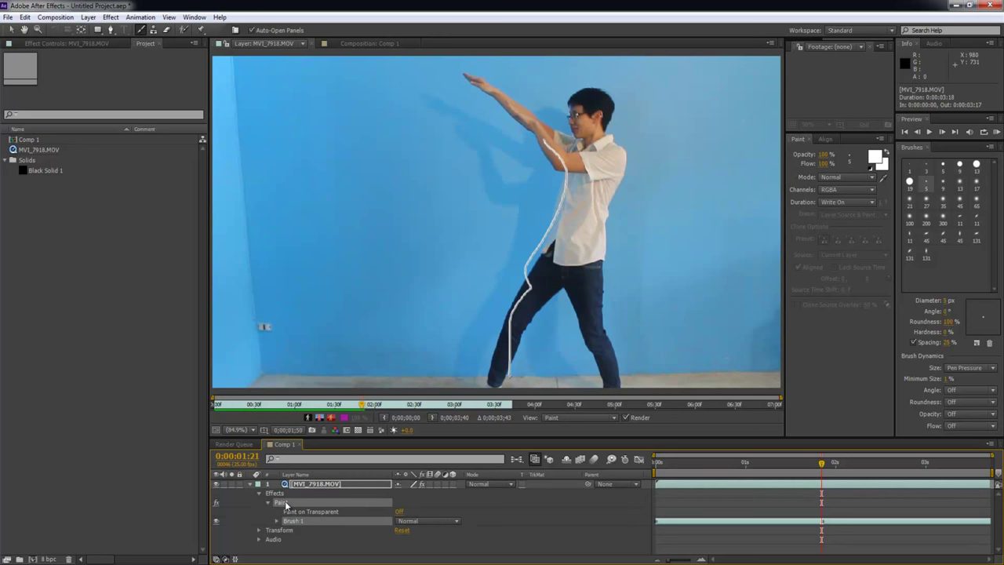
key("Delete")
At the first frame, set the stroke duration to Constant and paint white outlines around the man's body and between his legs.
left_click_drag(821, 462, 620, 473)
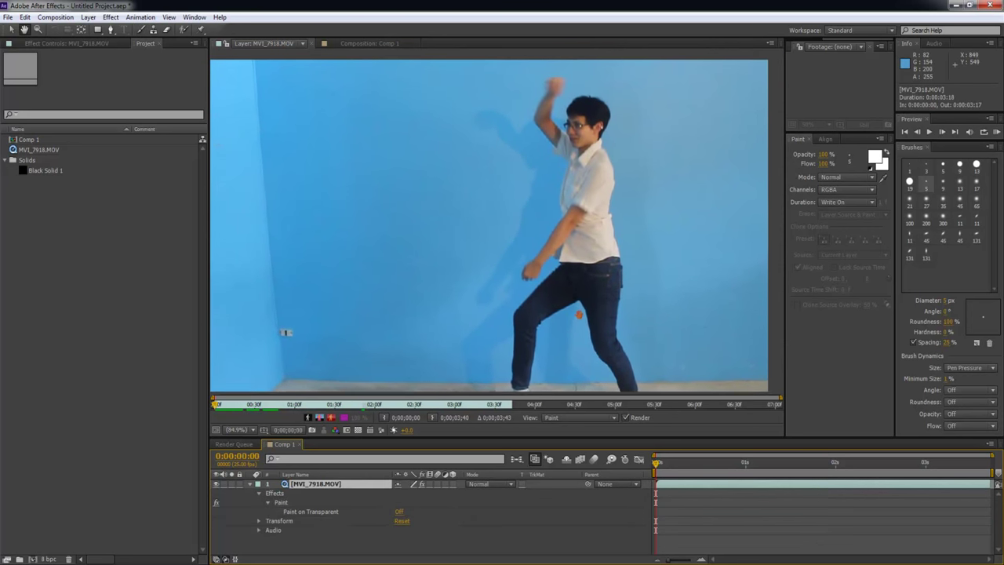
key("ctrl+b")
left_click(843, 204)
left_click(847, 215)
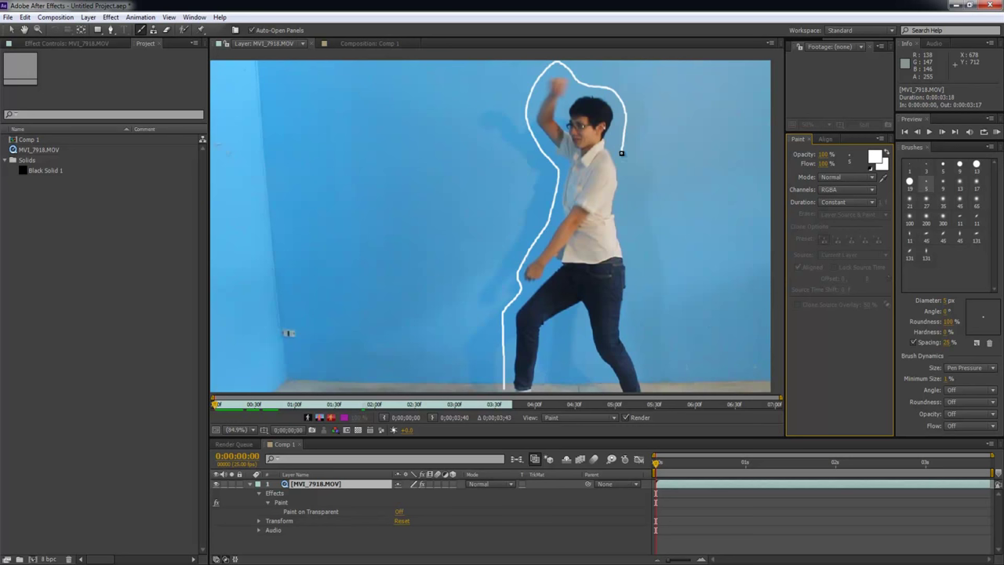
left_click_drag(653, 387, 653, 388)
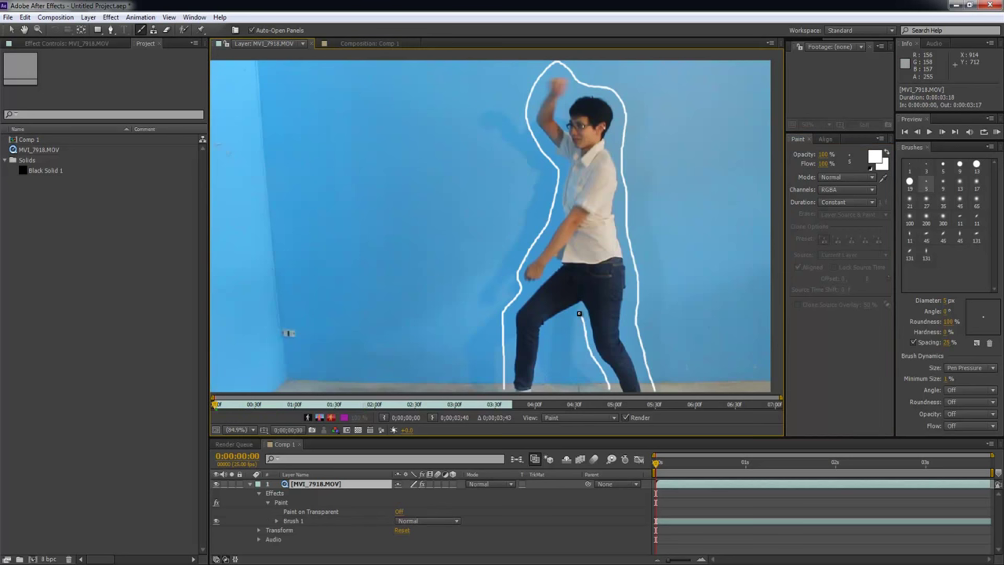
left_click(541, 388)
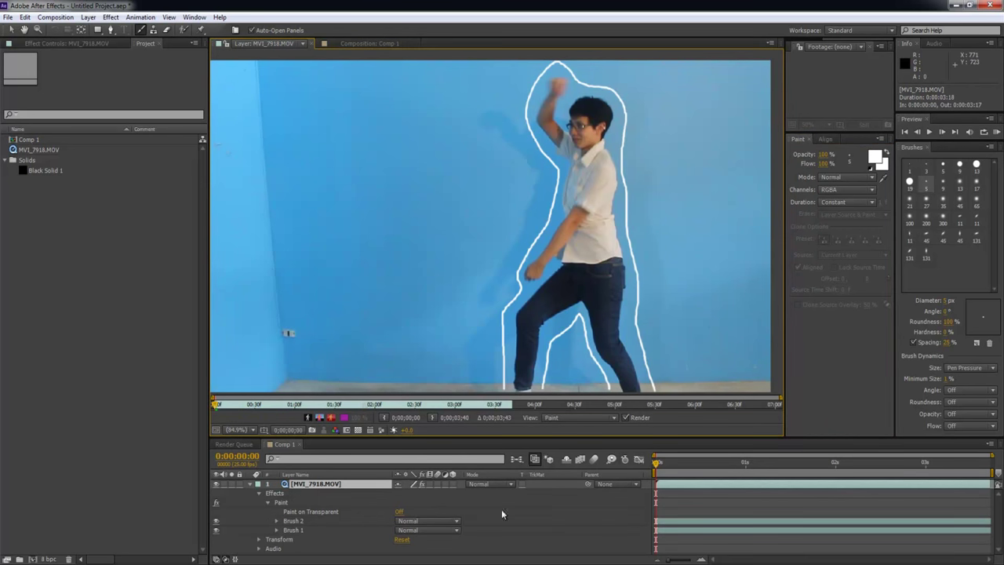
Reveal the properties of both brush strokes in the timeline and enlarge the timeline area.
left_click(296, 523)
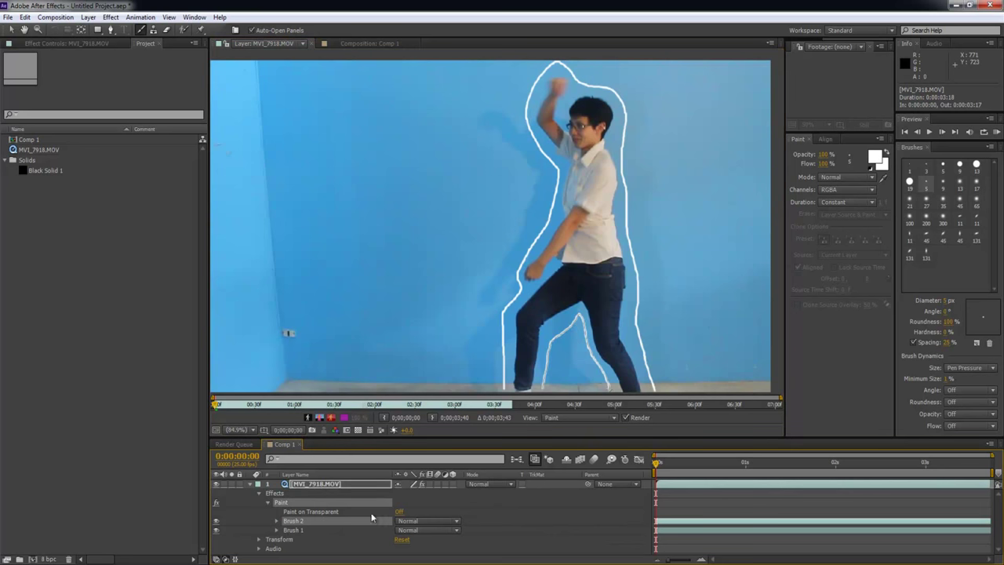
left_click(276, 520)
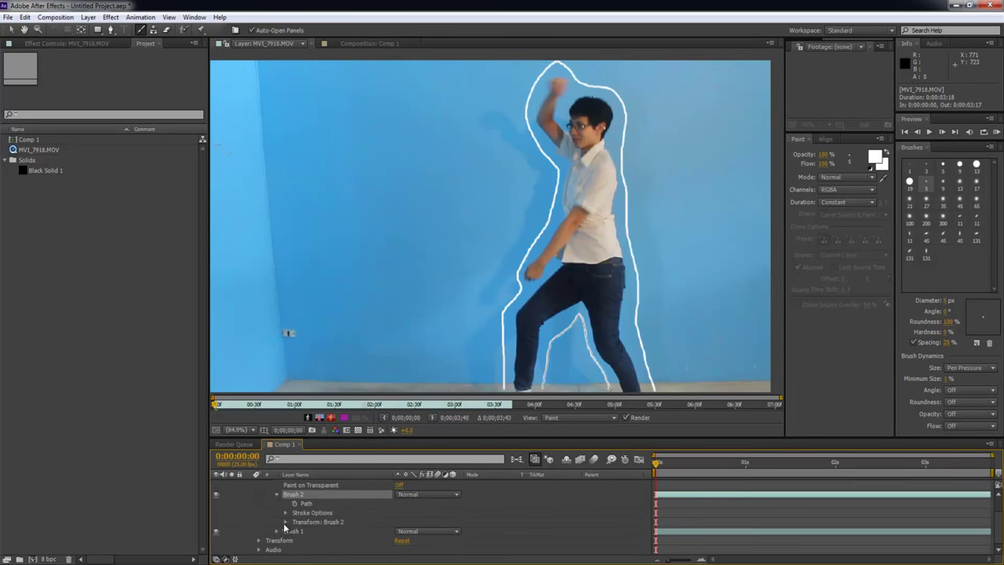
left_click(285, 522)
left_click(285, 513)
left_click(277, 531)
left_click_drag(330, 438, 291, 353)
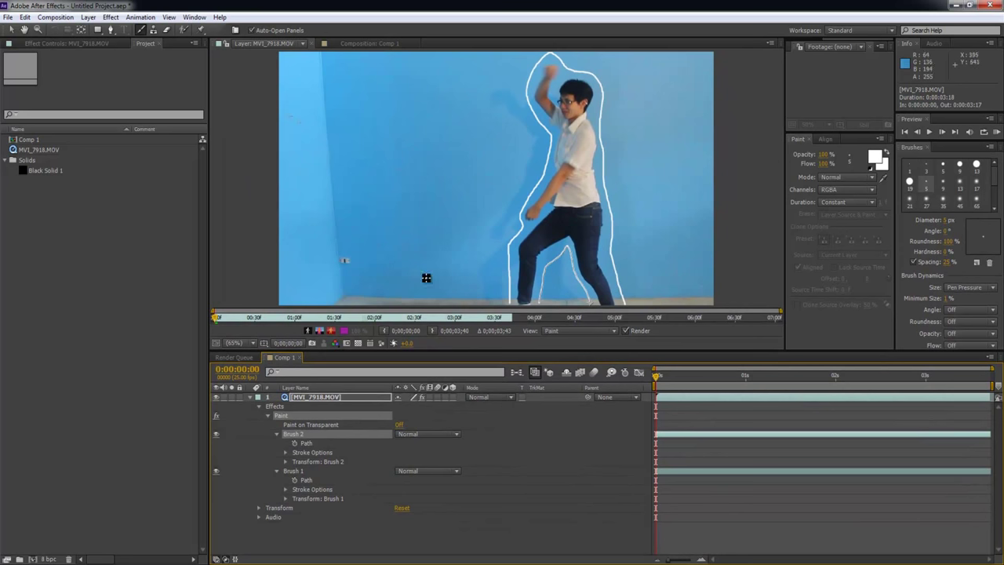
Enable Path keyframing for both brush strokes at the first frame.
left_click_drag(656, 376, 674, 386)
left_click(672, 471)
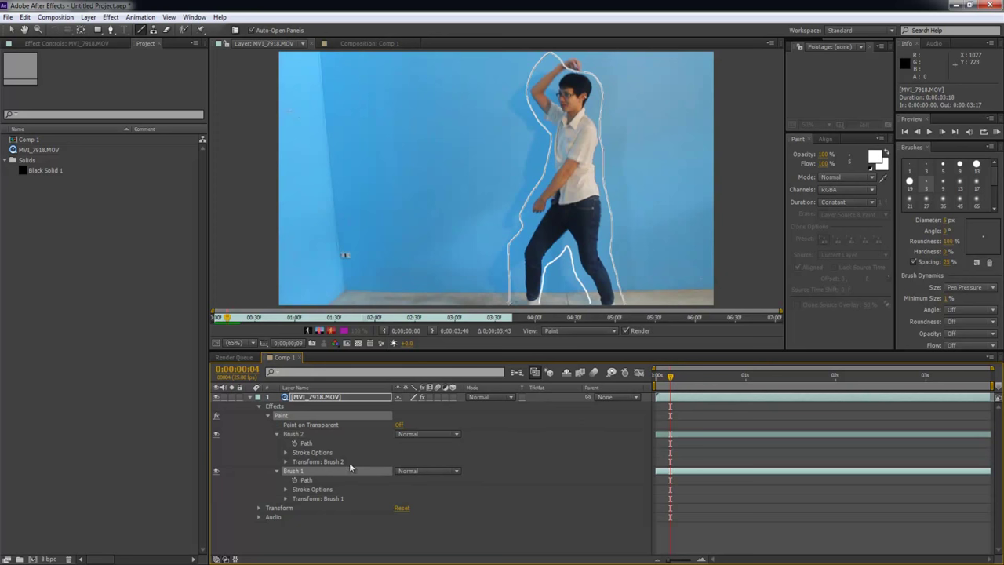
left_click_drag(669, 377, 633, 383)
left_click(294, 443)
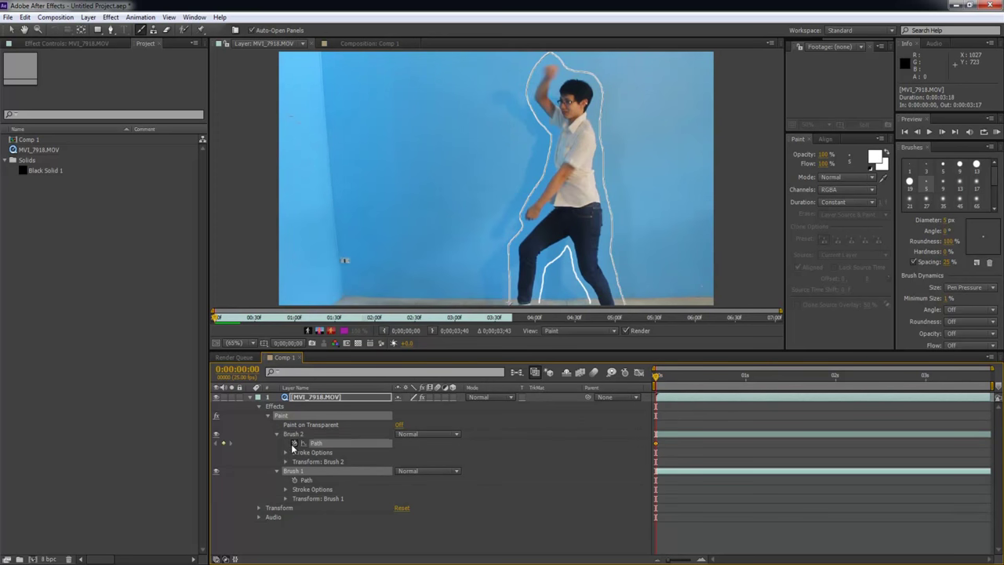
left_click(294, 480)
At frame 5, repaint the body outline and the outline between the legs to match the man's new pose.
left_click_drag(657, 385, 675, 386)
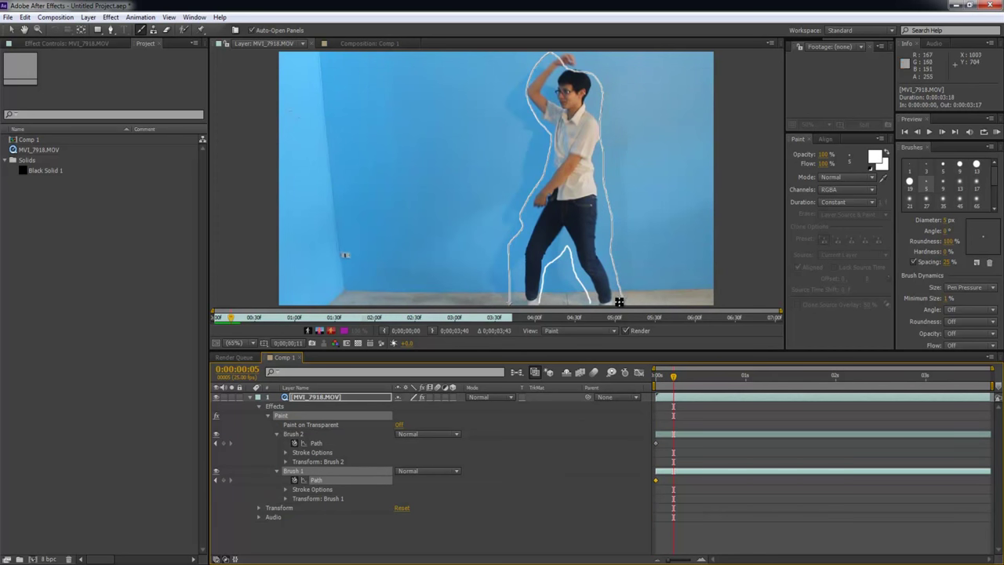
mouse_move(624, 304)
left_mouse_down()
mouse_move(602, 237)
mouse_move(598, 82)
mouse_move(583, 54)
mouse_move(554, 52)
mouse_move(513, 95)
left_mouse_up()
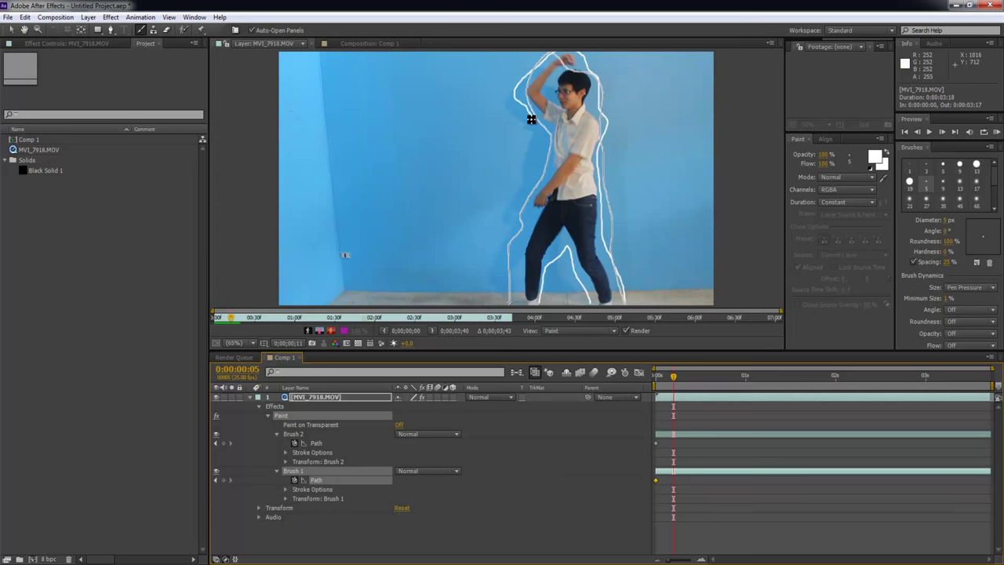
left_click_drag(526, 224, 508, 311)
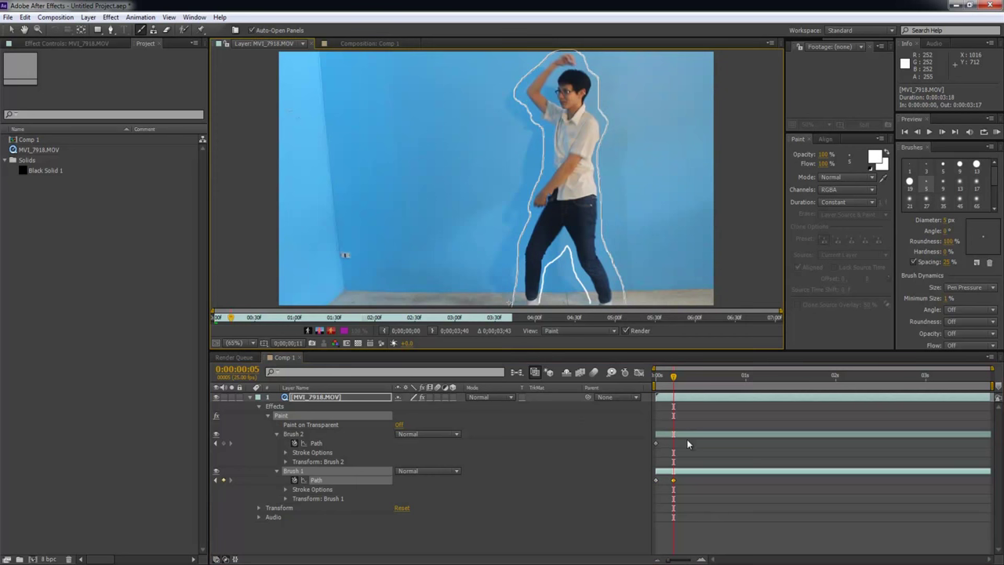
left_click(680, 435)
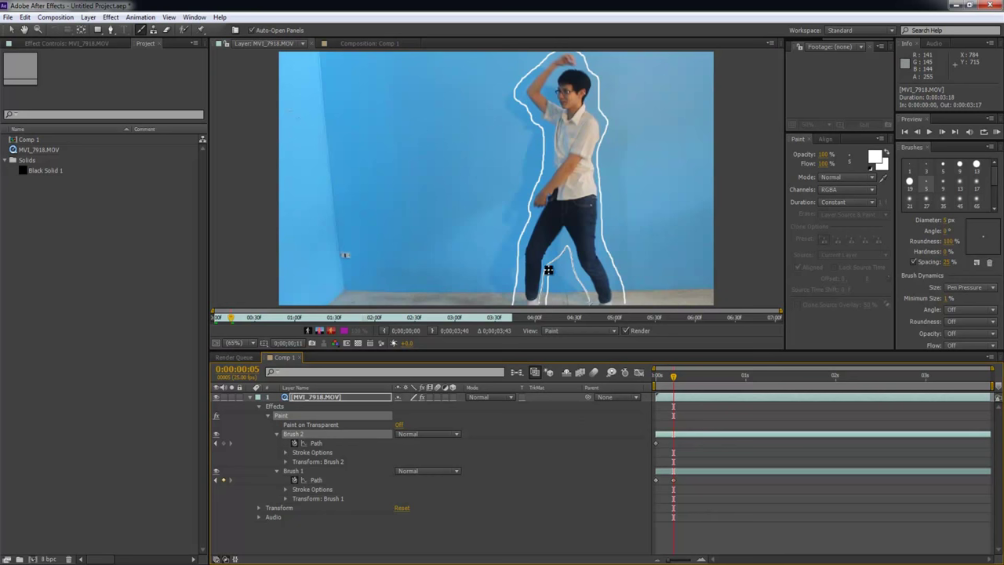
left_click_drag(567, 253, 593, 306)
At frame 2, repaint the outline between the legs with Brush 2 selected, and the body outline with Brush 1 selected.
mouse_move(673, 375)
left_mouse_down()
mouse_move(652, 375)
mouse_move(663, 375)
left_mouse_up()
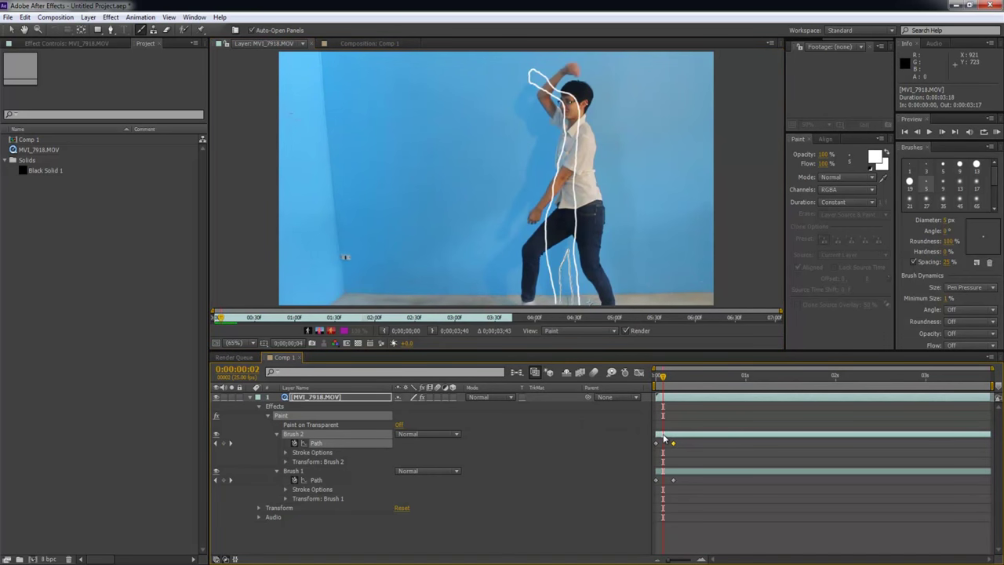
left_click_drag(593, 301, 567, 243)
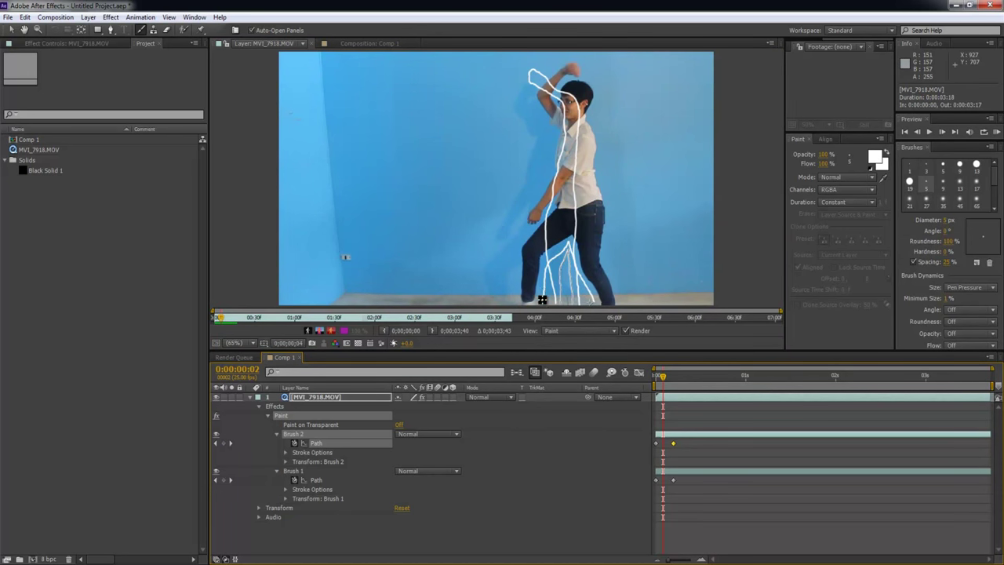
left_click_drag(542, 299, 571, 249)
left_click(663, 468)
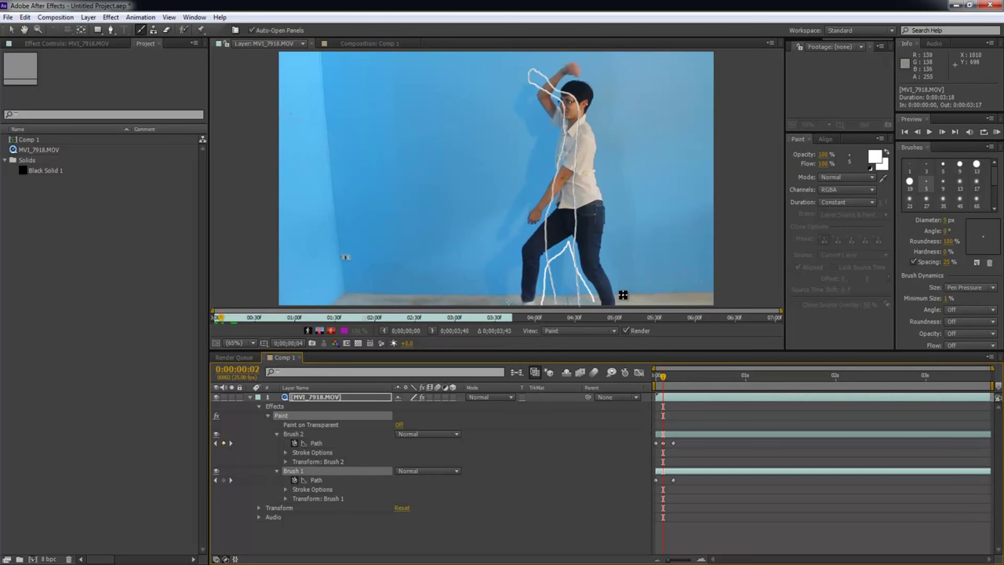
mouse_move(620, 304)
left_mouse_down()
mouse_move(596, 99)
mouse_move(586, 65)
mouse_move(559, 54)
mouse_move(528, 89)
mouse_move(545, 163)
mouse_move(509, 282)
left_mouse_up()
At frame 1, repaint both brush strokes around the man's body and between his legs.
left_click(666, 378)
left_click_drag(666, 383, 658, 389)
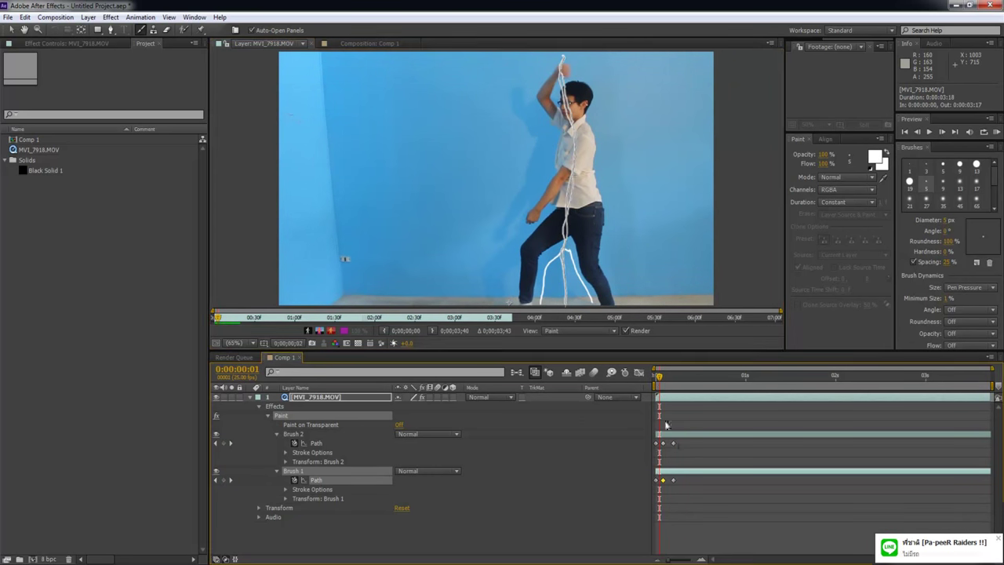
left_click(644, 284)
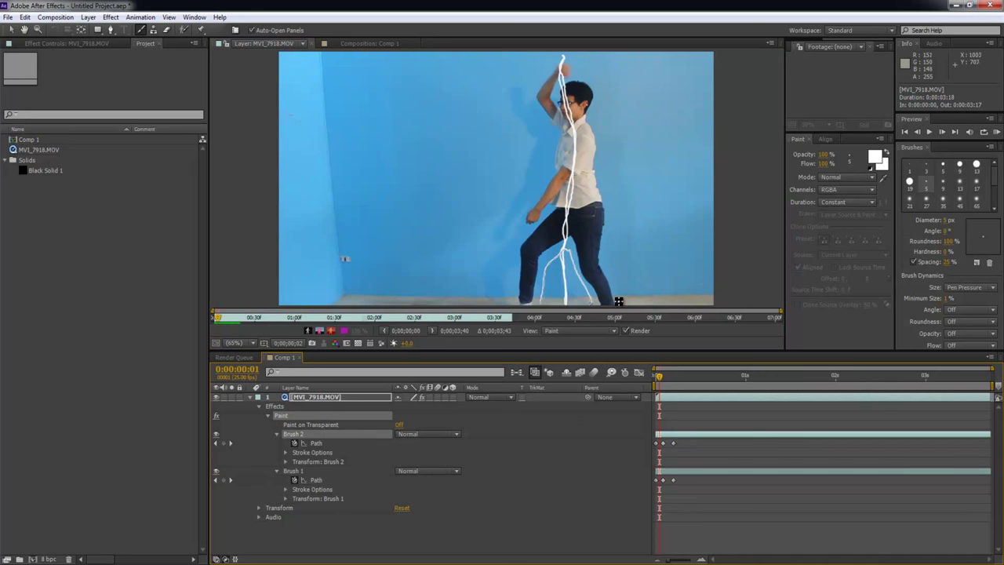
mouse_move(619, 302)
left_mouse_down()
mouse_move(587, 71)
mouse_move(556, 56)
mouse_move(523, 89)
mouse_move(544, 130)
mouse_move(546, 179)
mouse_move(513, 250)
mouse_move(509, 302)
left_mouse_up()
left_click(665, 470)
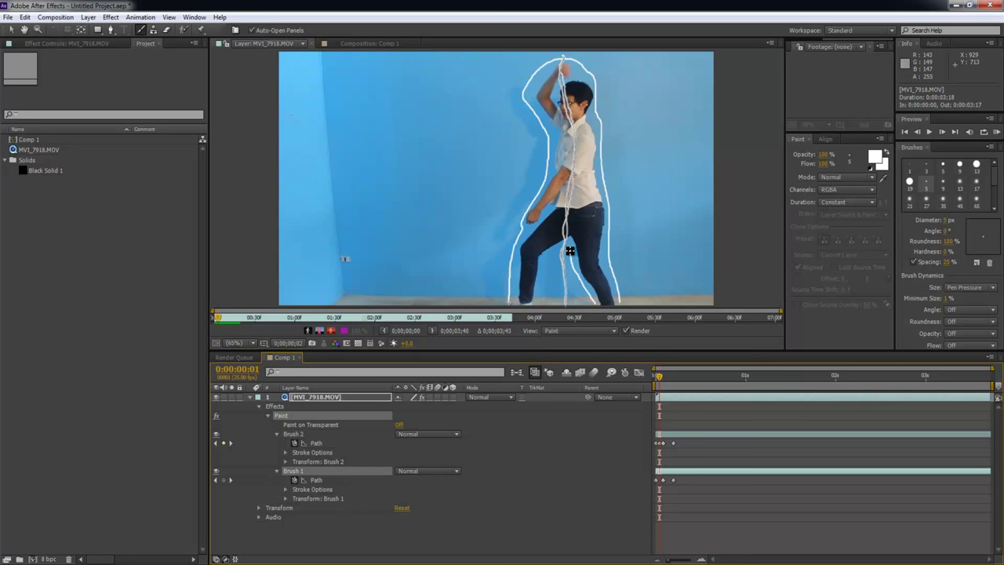
left_click_drag(556, 253, 538, 296)
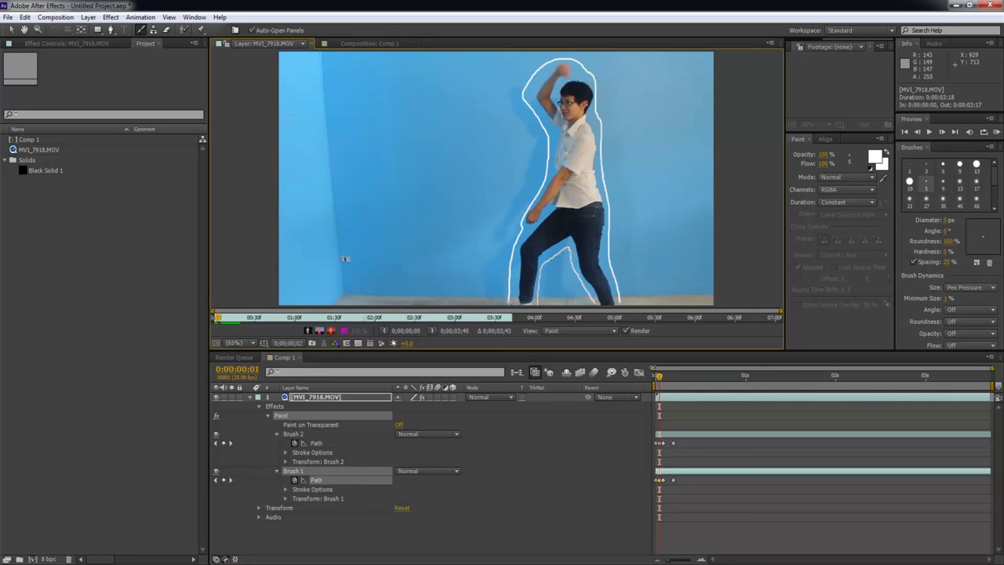
Repaint the body and leg outlines at frame 3, and the outline between the legs at frame 4.
left_click_drag(661, 379, 671, 380)
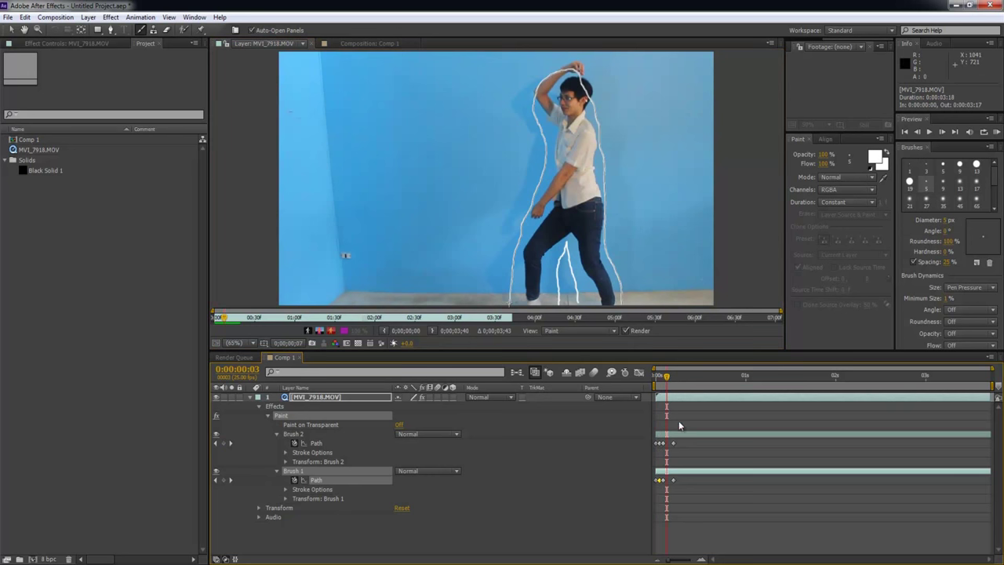
mouse_move(622, 299)
left_mouse_down()
mouse_move(596, 84)
mouse_move(580, 53)
mouse_move(532, 74)
mouse_move(526, 95)
mouse_move(548, 137)
mouse_move(548, 167)
mouse_move(514, 250)
mouse_move(513, 302)
left_mouse_up()
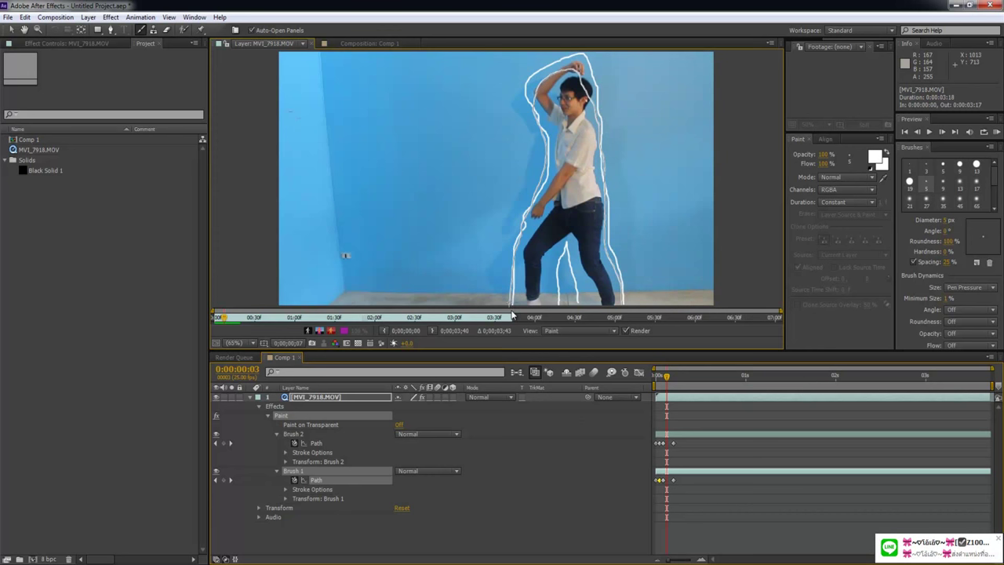
left_click(665, 435)
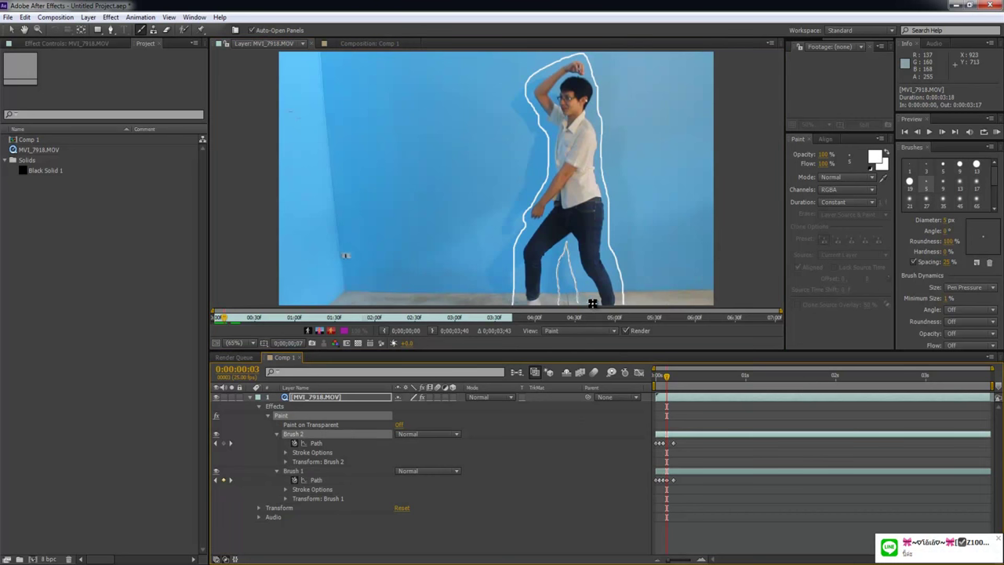
left_click_drag(569, 243, 549, 298)
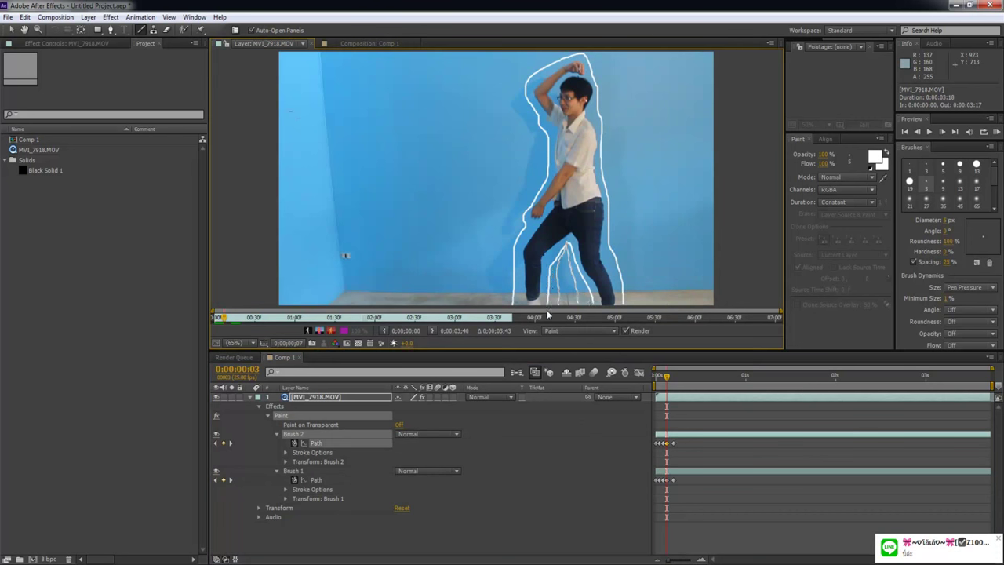
left_click(669, 375)
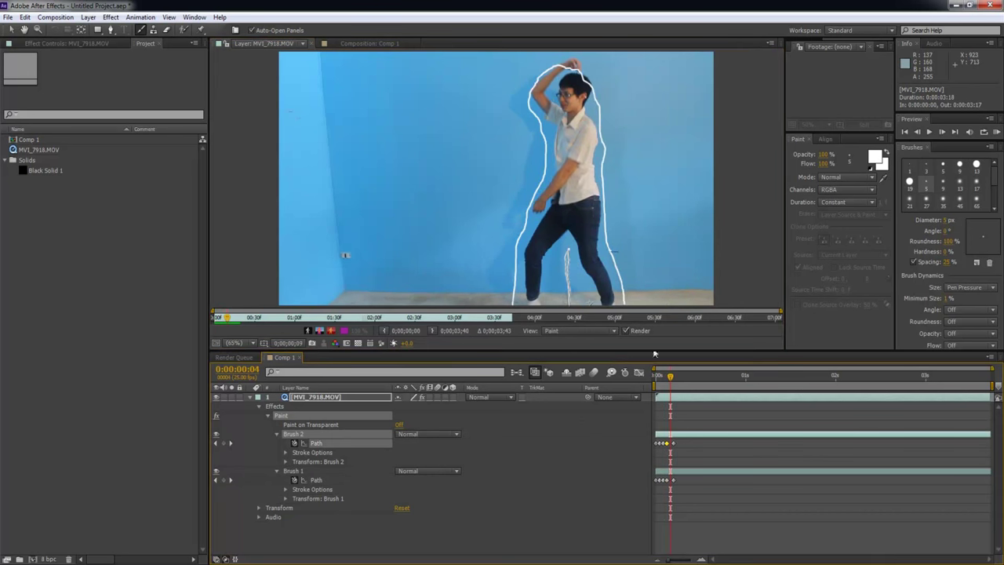
mouse_move(593, 266)
left_mouse_down()
mouse_move(566, 244)
mouse_move(546, 307)
left_mouse_up()
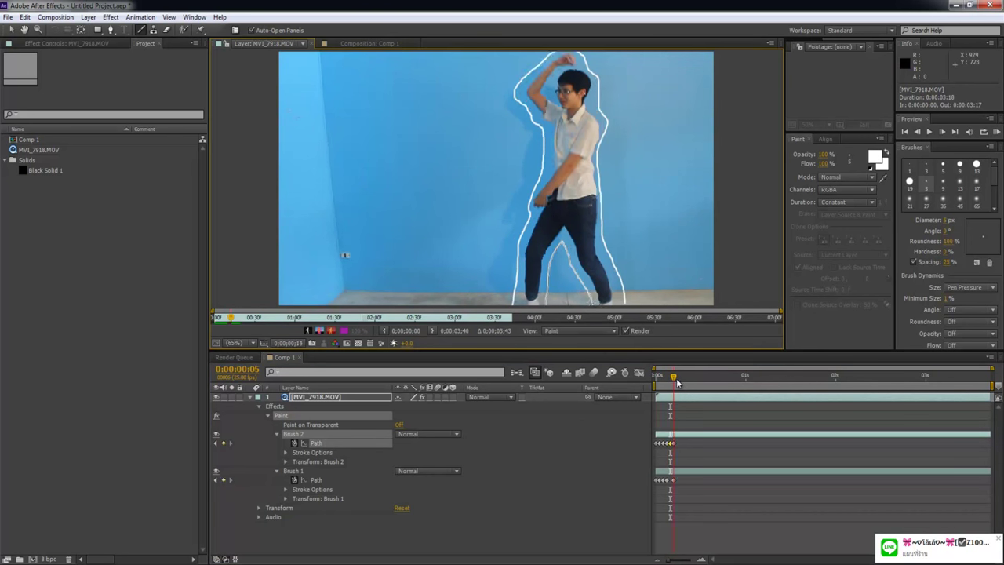
At frame 6, repaint the Brush 2 outline between the legs, following the inner edges of both trouser legs.
left_click(677, 381)
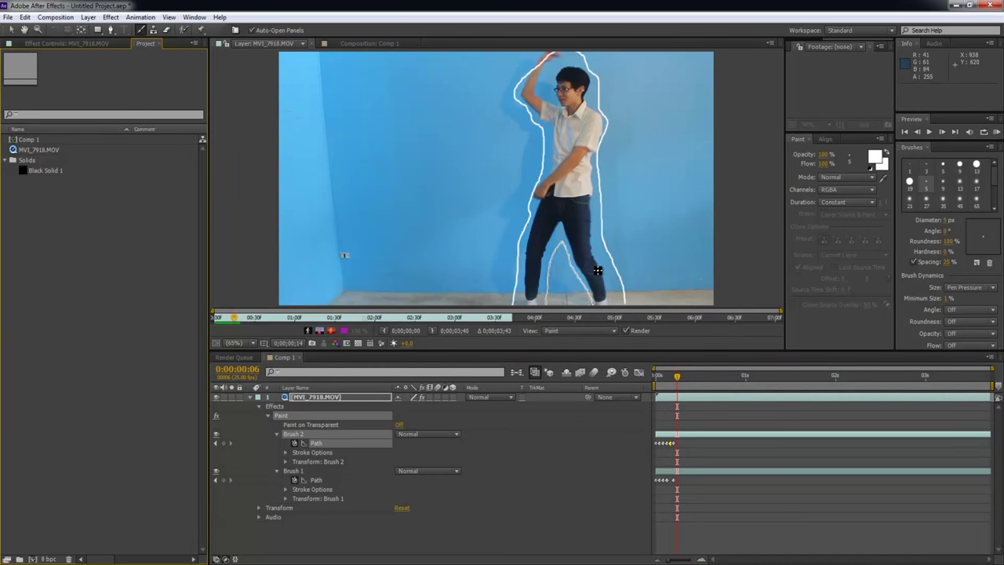
scroll(547, 242, "up", 3)
mouse_move(595, 219)
left_mouse_down()
mouse_move(528, 197)
mouse_move(484, 139)
left_mouse_up()
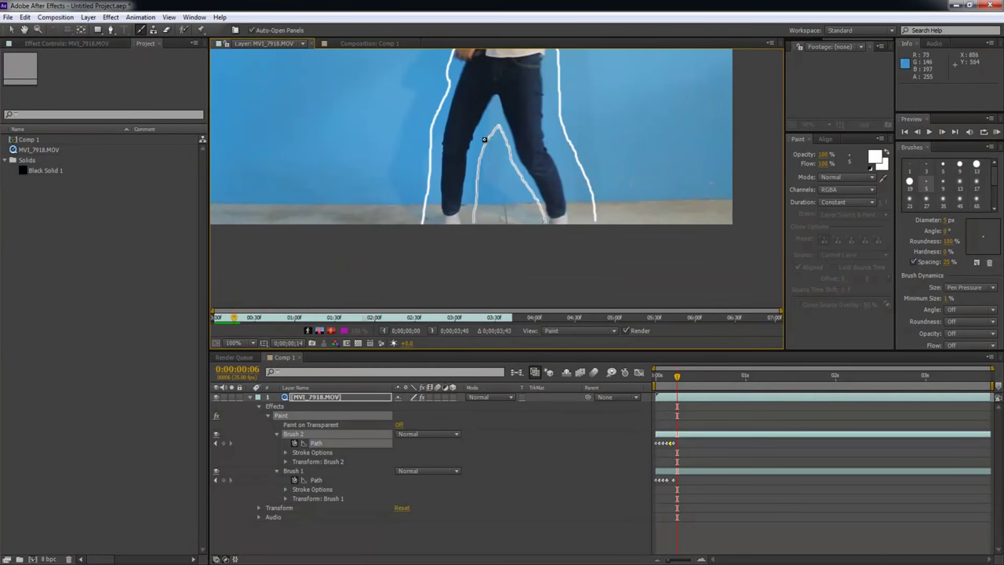
left_click_drag(466, 224, 468, 226)
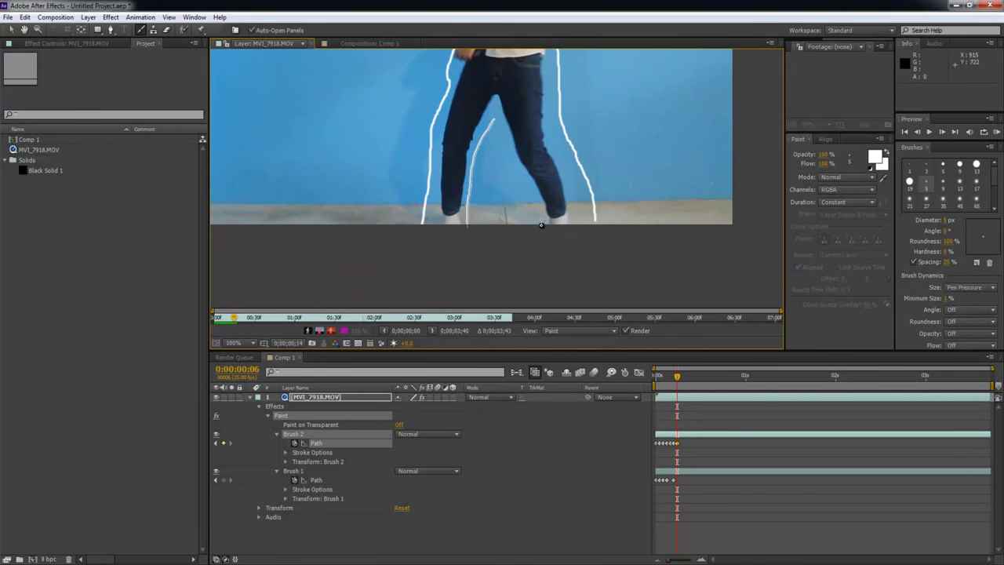
mouse_move(540, 224)
left_mouse_down()
mouse_move(495, 120)
mouse_move(474, 171)
left_mouse_up()
left_click_drag(468, 228, 469, 238)
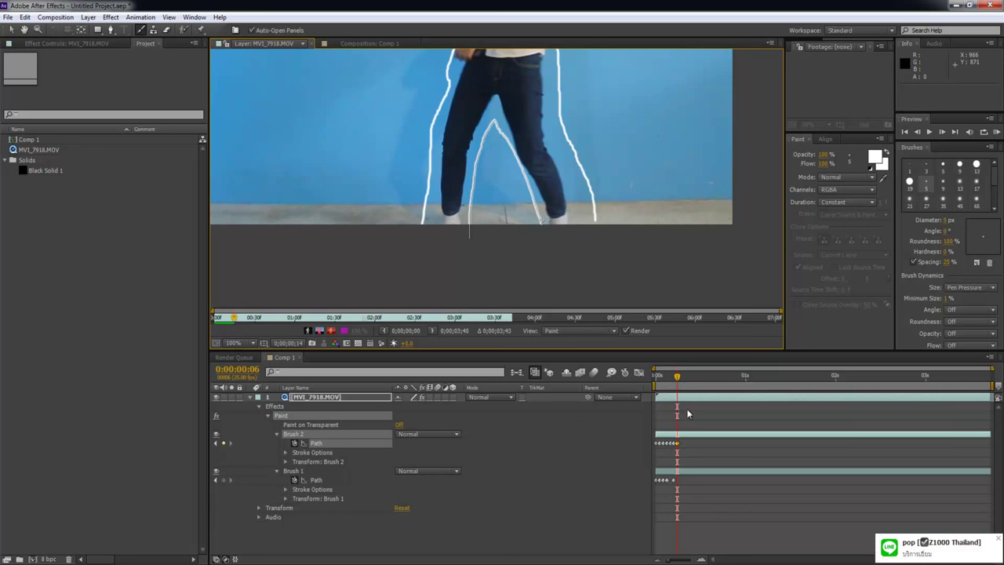
left_click(678, 443)
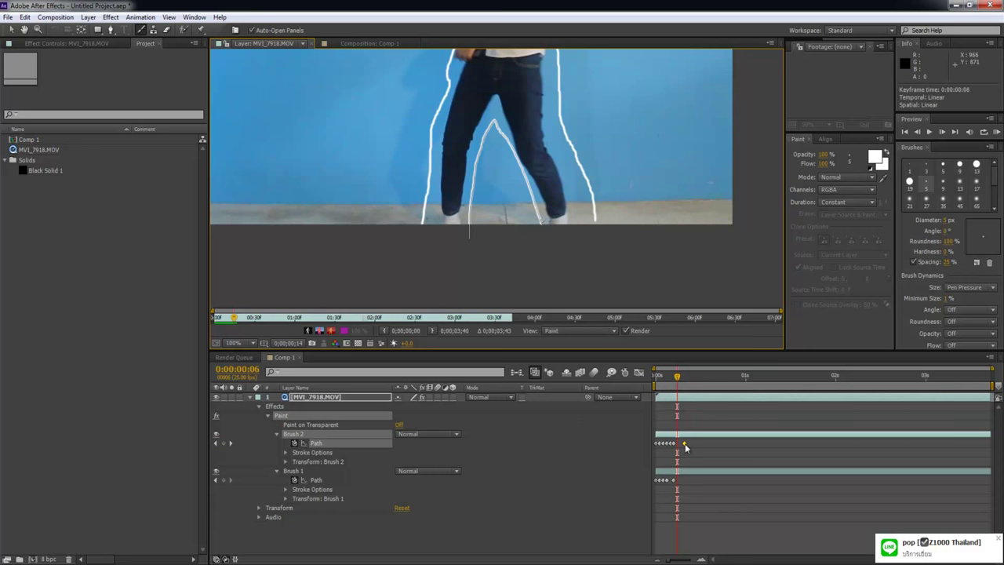
left_click(673, 378)
left_click_drag(673, 378, 679, 379)
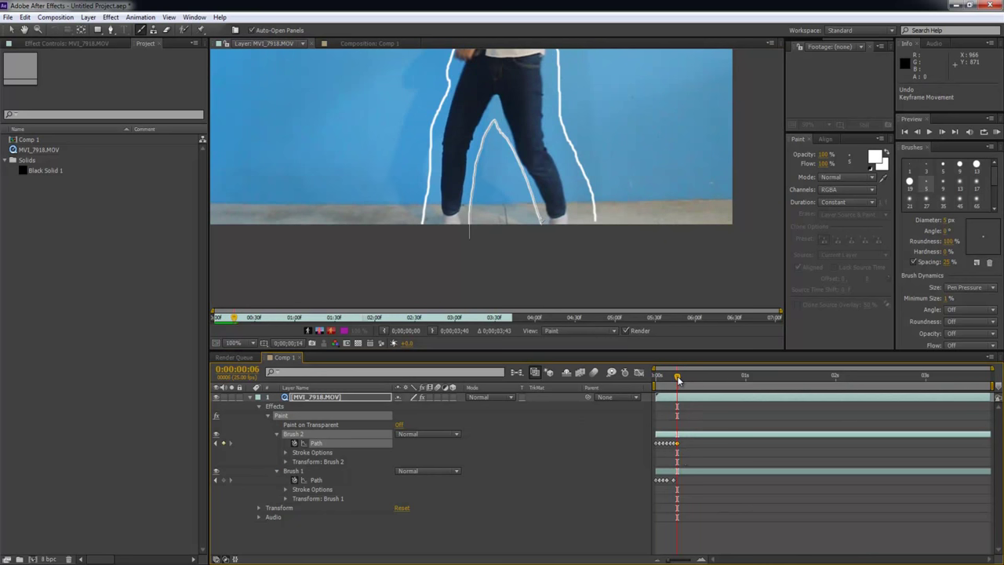
Repaint the Brush 1 body outline at frame 6 and at the skipped frame 4.
left_click(679, 474)
scroll(557, 223, "down", 3)
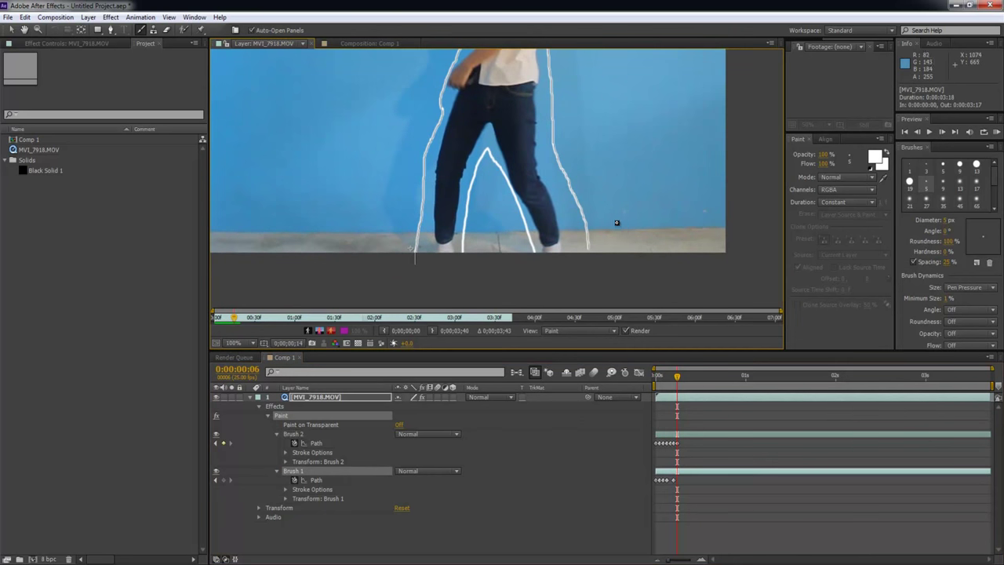
scroll(557, 223, "down", 1)
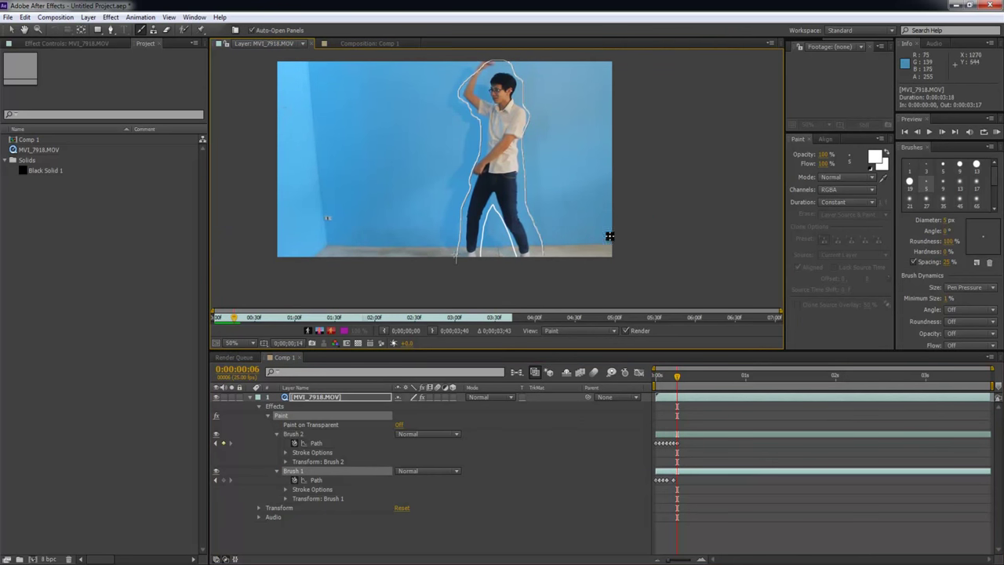
mouse_move(536, 255)
left_mouse_down()
mouse_move(524, 182)
mouse_move(528, 110)
mouse_move(510, 71)
mouse_move(471, 69)
mouse_move(460, 98)
left_mouse_up()
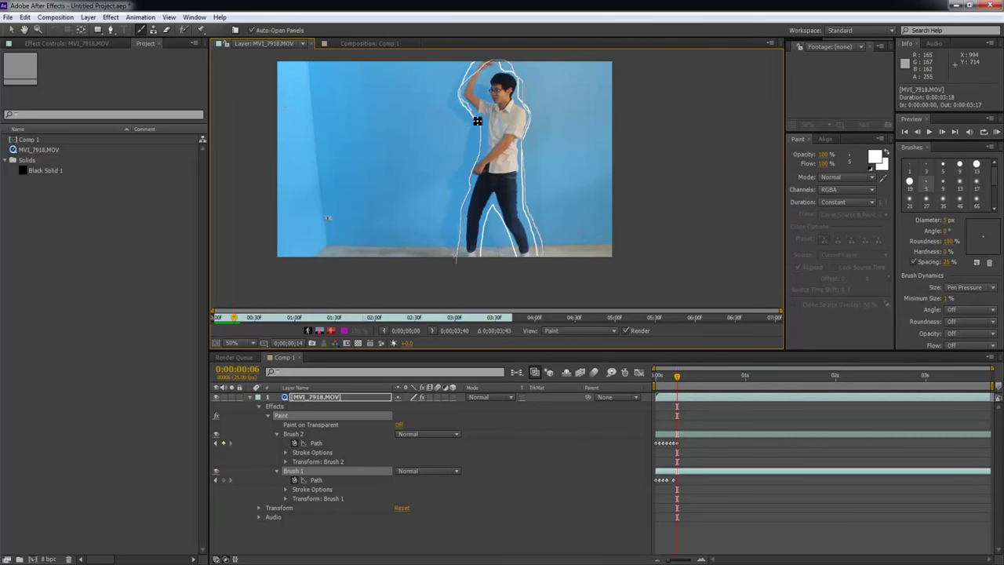
left_click_drag(469, 164, 453, 276)
mouse_move(679, 389)
left_mouse_down()
mouse_move(657, 389)
mouse_move(680, 398)
mouse_move(672, 399)
left_mouse_up()
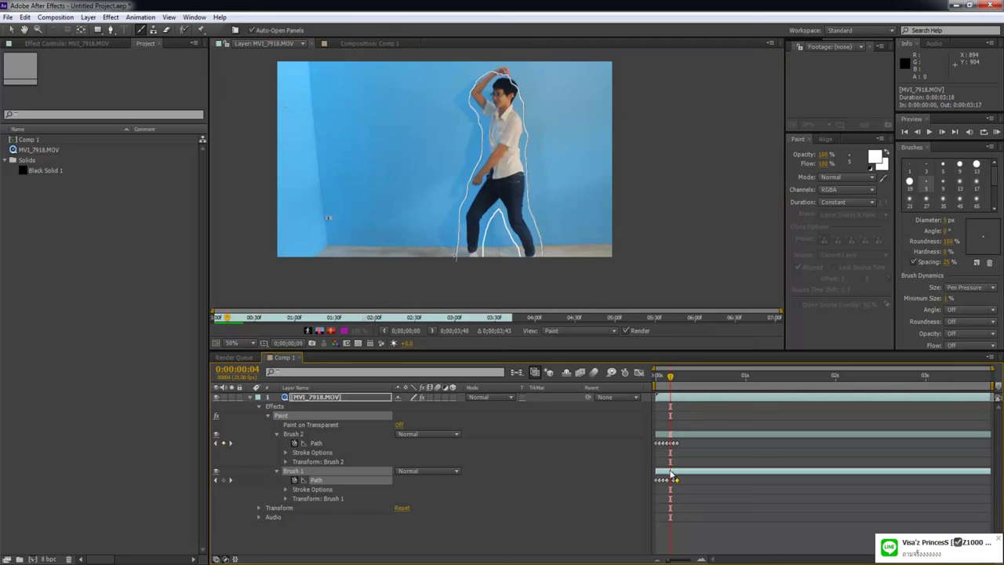
mouse_move(528, 214)
left_mouse_down()
mouse_move(523, 84)
mouse_move(503, 64)
mouse_move(466, 93)
mouse_move(480, 140)
mouse_move(455, 261)
left_mouse_up()
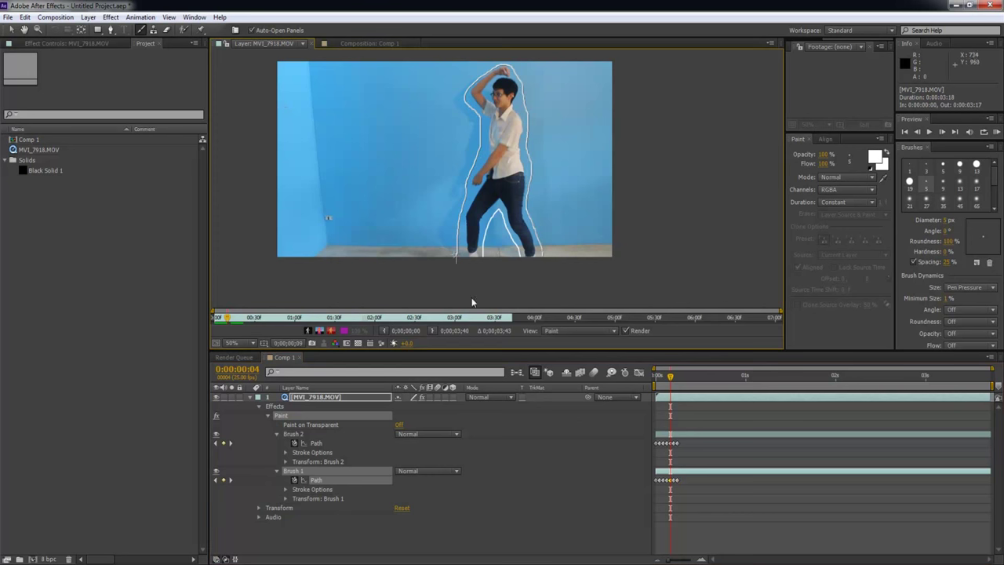
Limit the work area to the keyframed frames and preview the outline animation from the first frame in the composition view.
key("n")
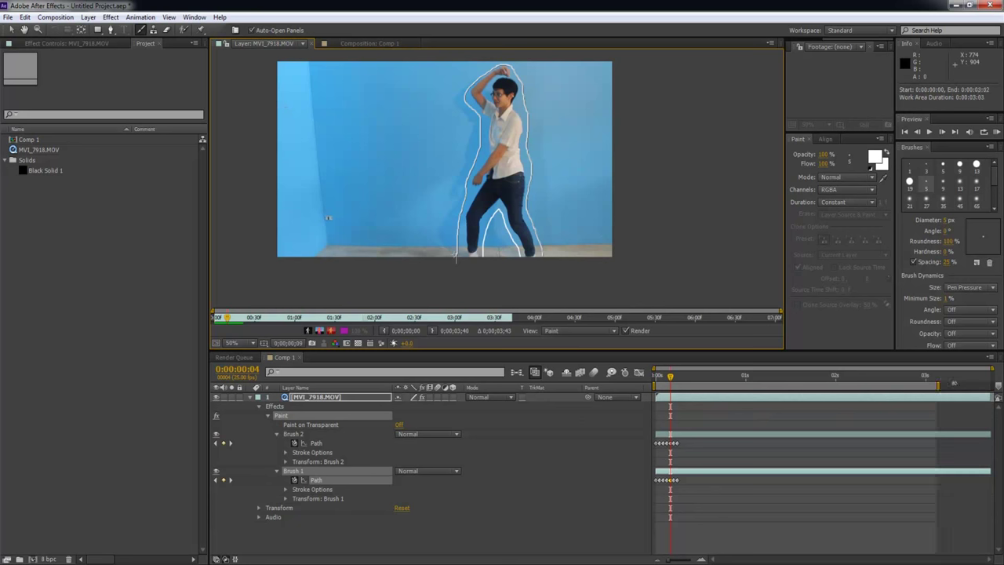
left_click_drag(671, 384, 658, 383)
key("KP_0")
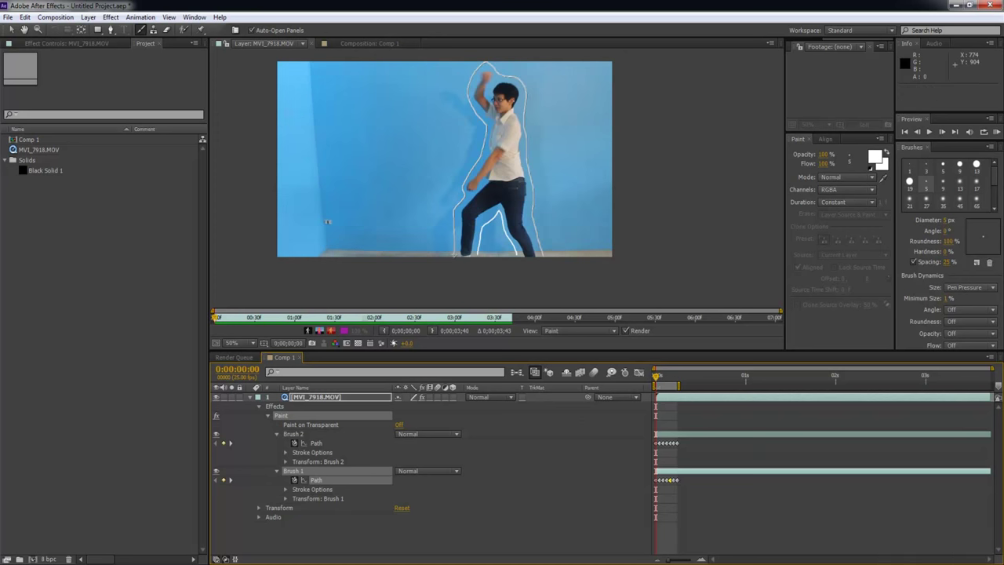
left_click(664, 416)
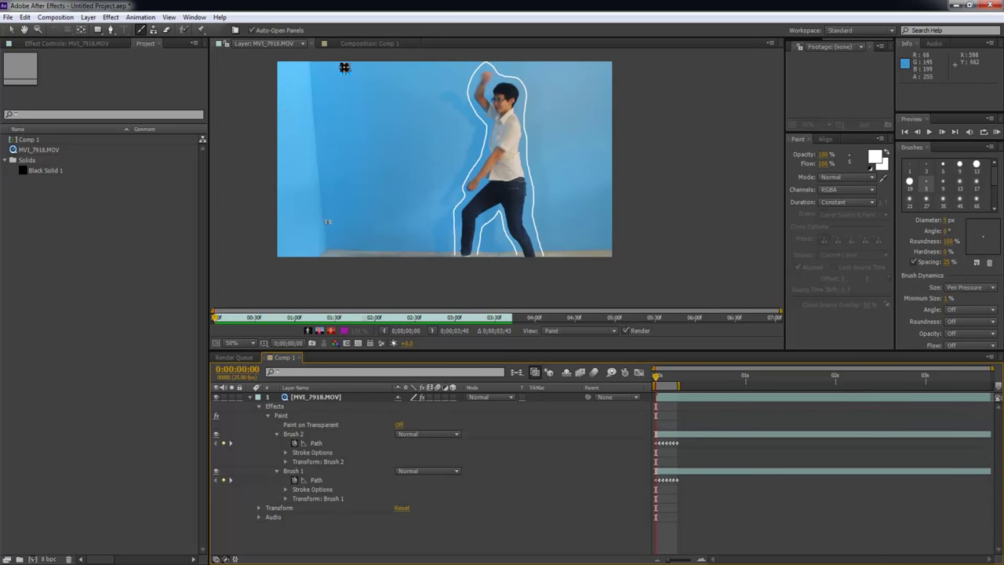
left_click_drag(657, 375, 656, 375)
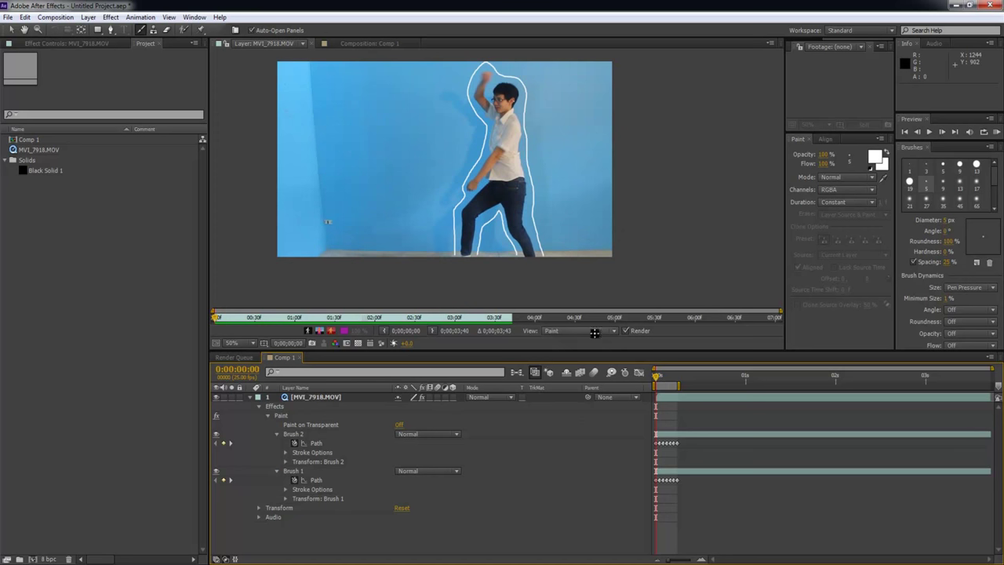
left_click(349, 44)
key("space")
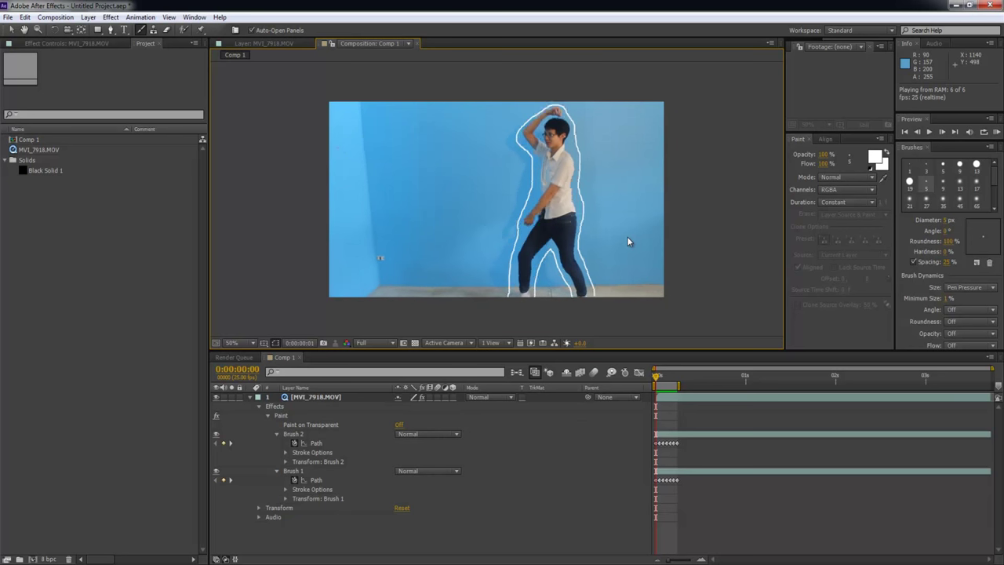
key("space")
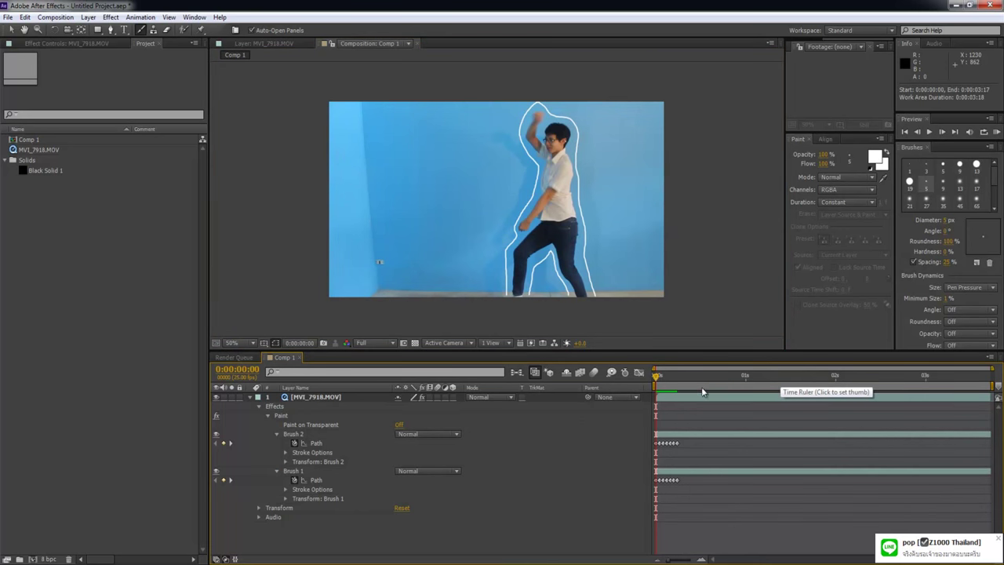
Open the footage layer at frame 7 and repaint the Brush 2 outline between the man's legs.
left_click_drag(671, 377, 681, 377)
double_click(292, 471)
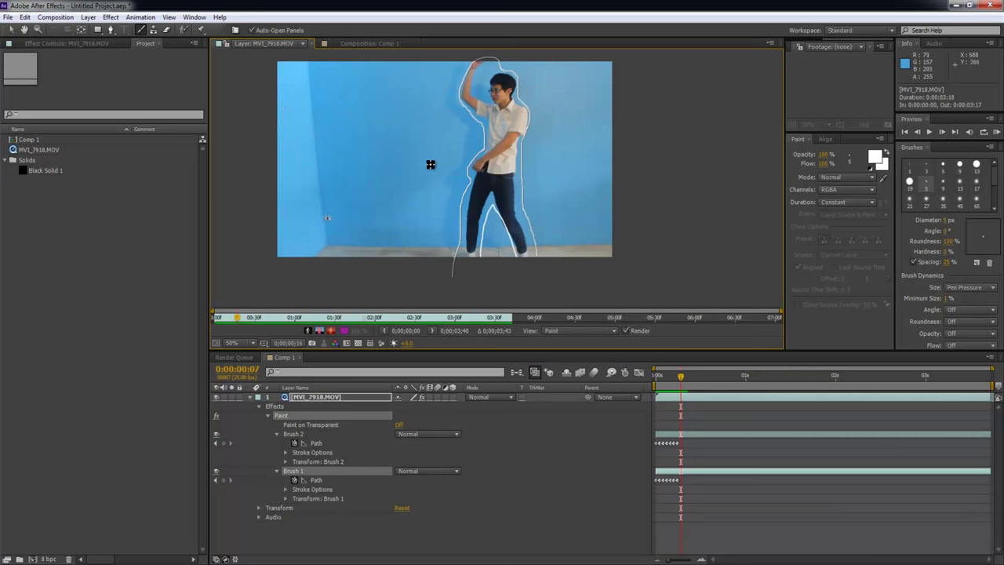
scroll(431, 165, "up", 2)
left_click_drag(419, 177, 408, 141)
key("ctrl+b")
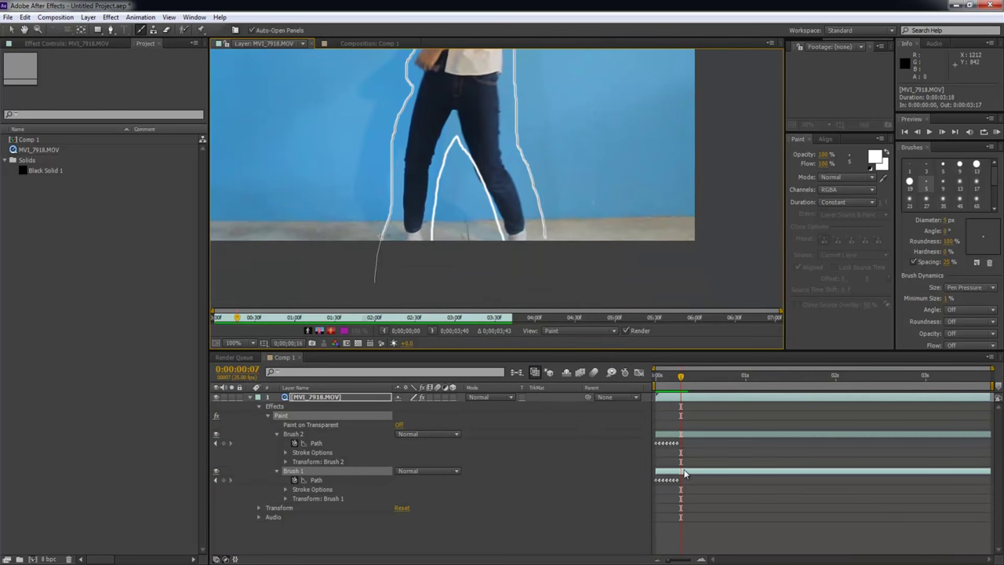
left_click(681, 437)
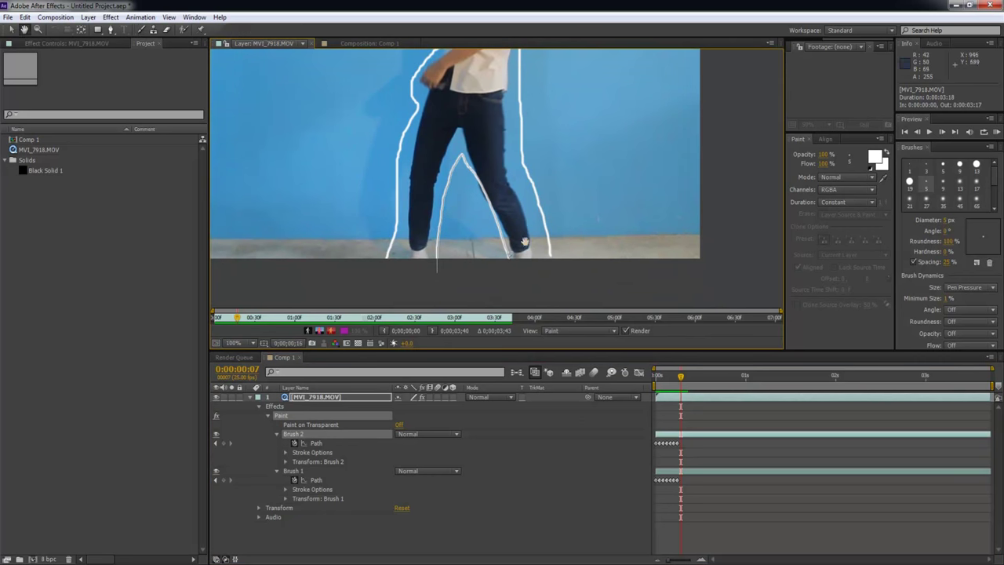
left_click_drag(459, 147, 440, 263)
Repaint the Brush 2 outline between the legs at frames 8 and 9.
left_click_drag(680, 375, 684, 375)
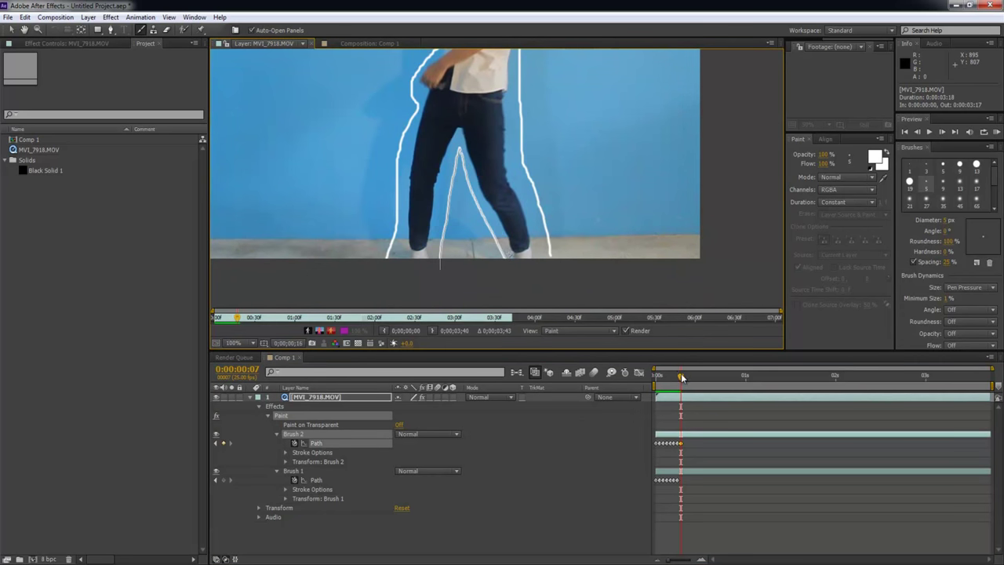
left_click_drag(502, 259, 464, 190)
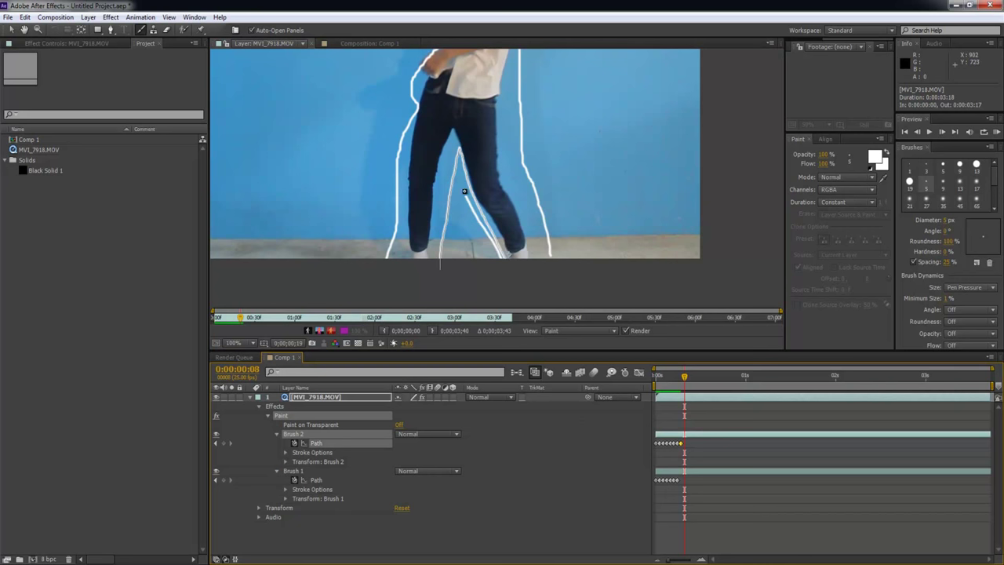
left_click_drag(453, 154, 440, 257)
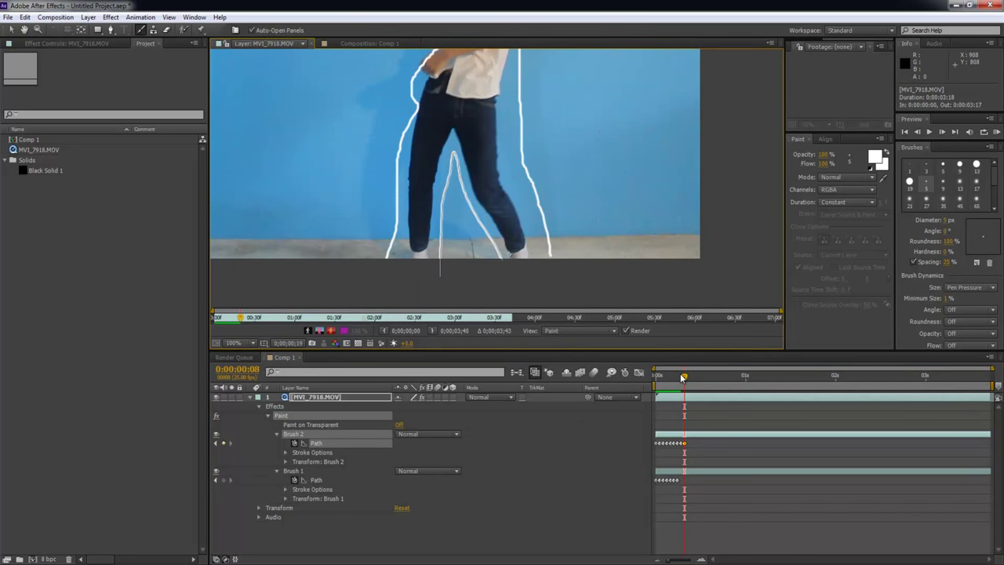
left_click_drag(684, 377, 687, 376)
mouse_move(480, 227)
left_mouse_down()
mouse_move(451, 156)
mouse_move(439, 260)
left_mouse_up()
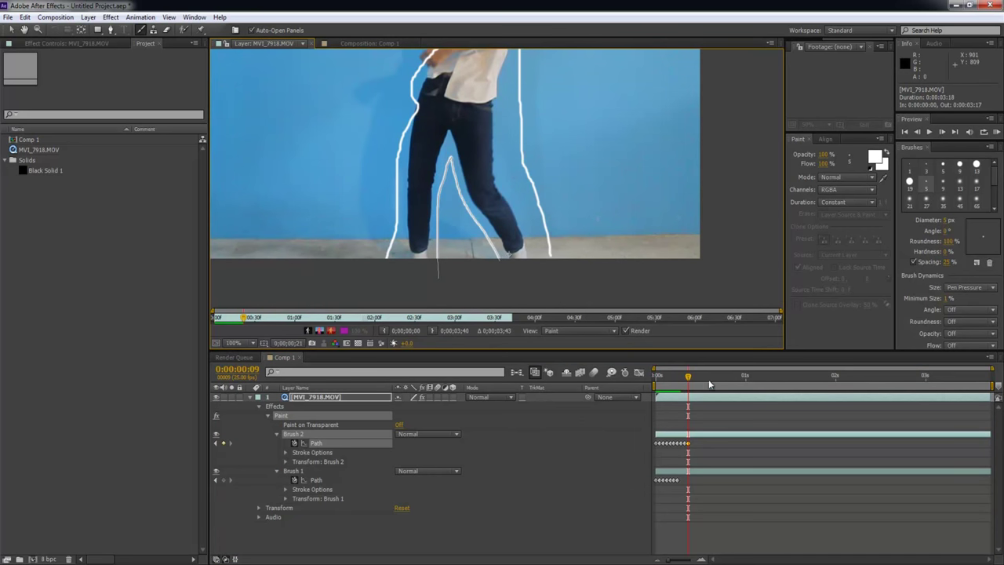
Repaint the Brush 2 inner-leg outline at frames 11 and 12, and at the skipped frame 10.
left_click_drag(690, 381, 695, 378)
mouse_move(494, 255)
left_mouse_down()
mouse_move(445, 164)
mouse_move(430, 213)
mouse_move(432, 271)
left_mouse_up()
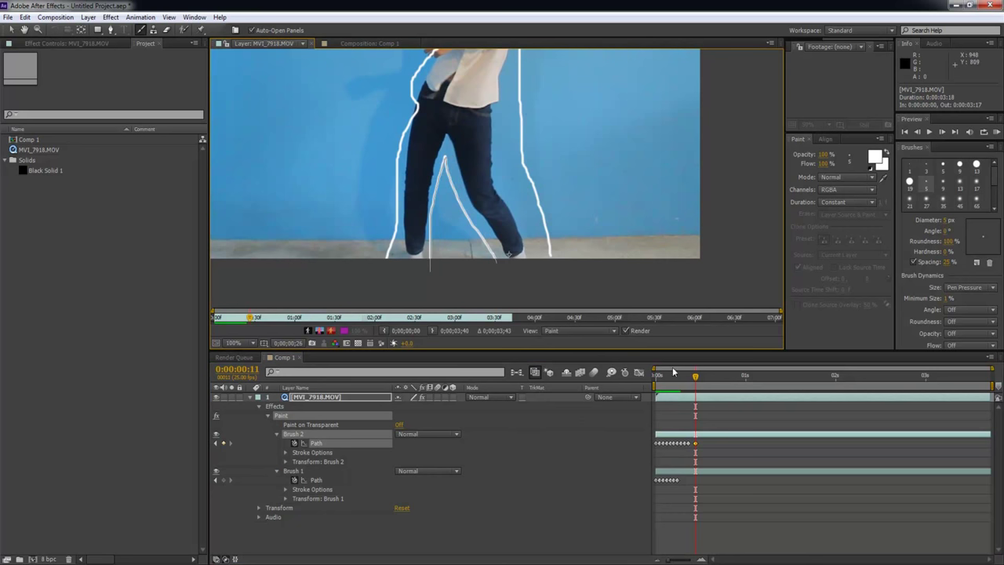
left_click(700, 376)
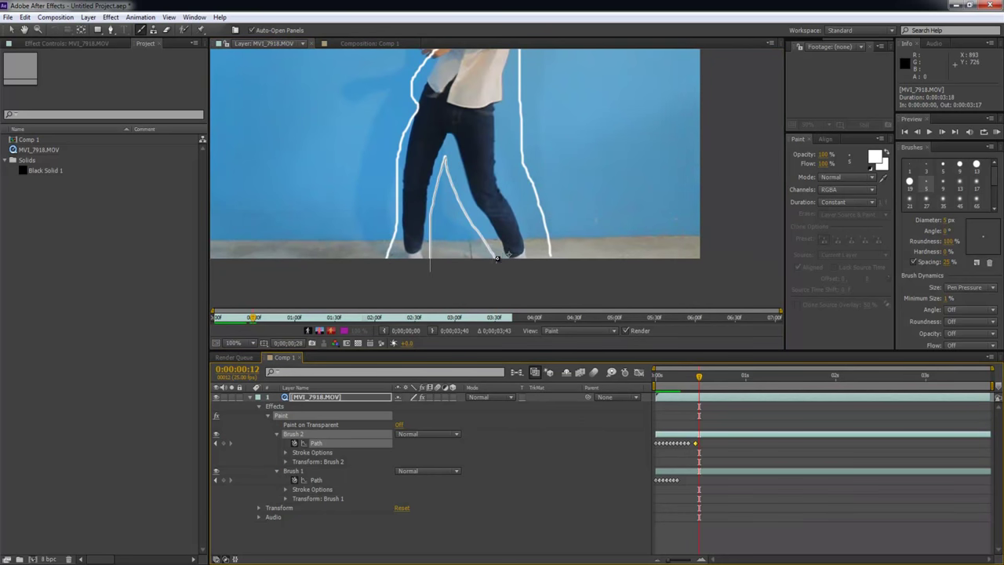
left_click_drag(449, 160, 432, 262)
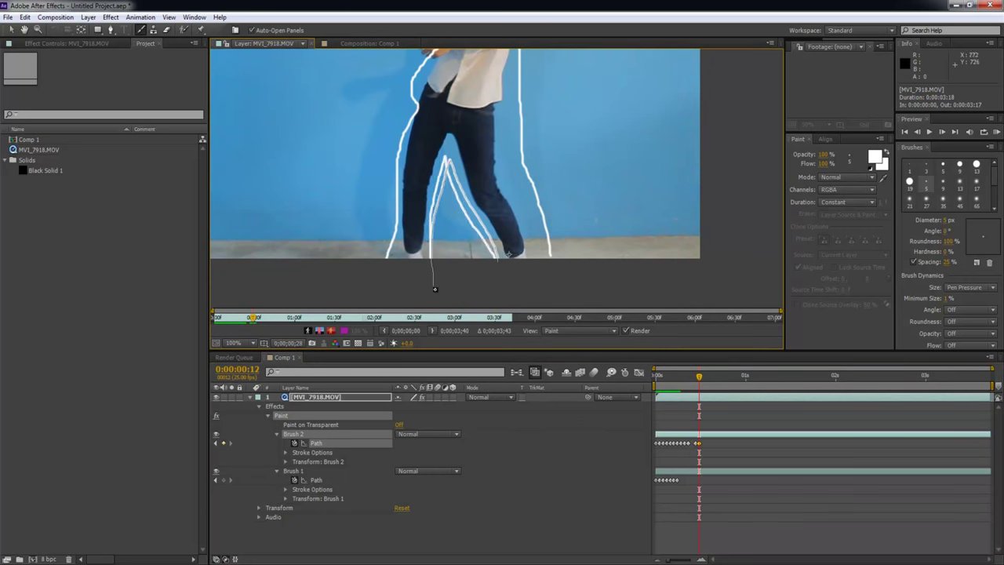
left_click_drag(700, 377, 691, 378)
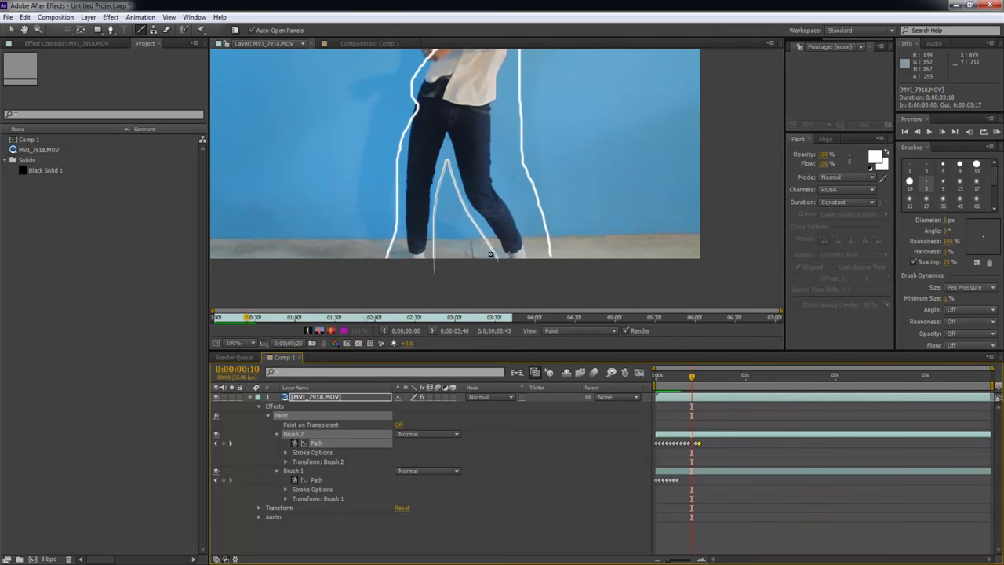
left_click_drag(442, 197, 439, 280)
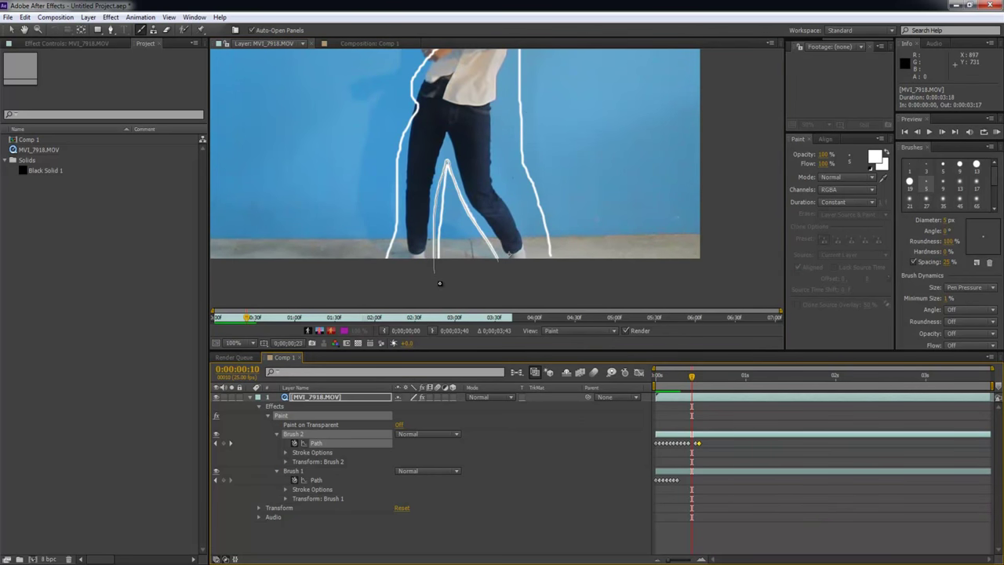
Repaint the Brush 2 path at frames 13, 14 and 15 to follow the inner edges of the widening legs.
left_click_drag(693, 380, 702, 381)
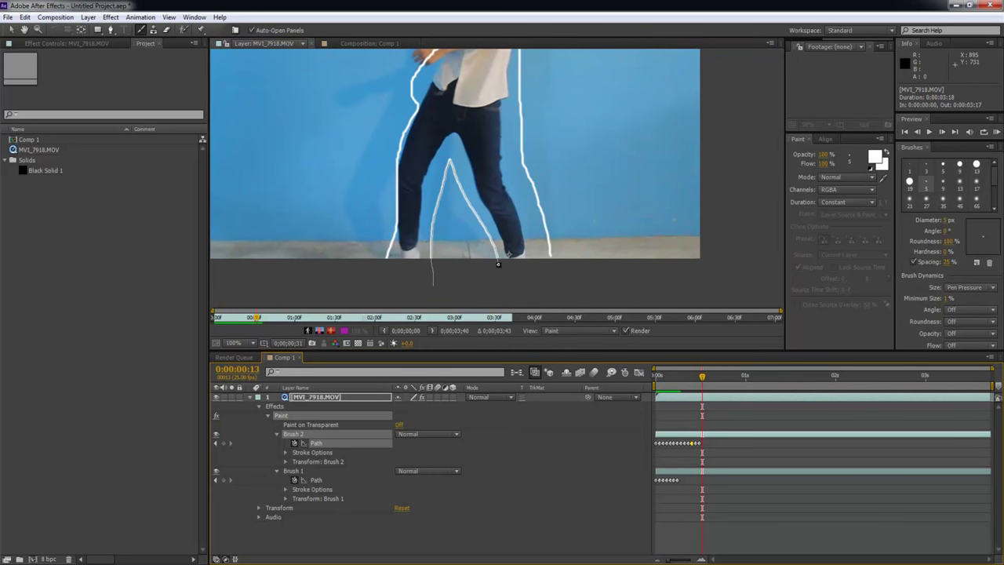
left_click_drag(434, 275, 435, 287)
key("Page_Down")
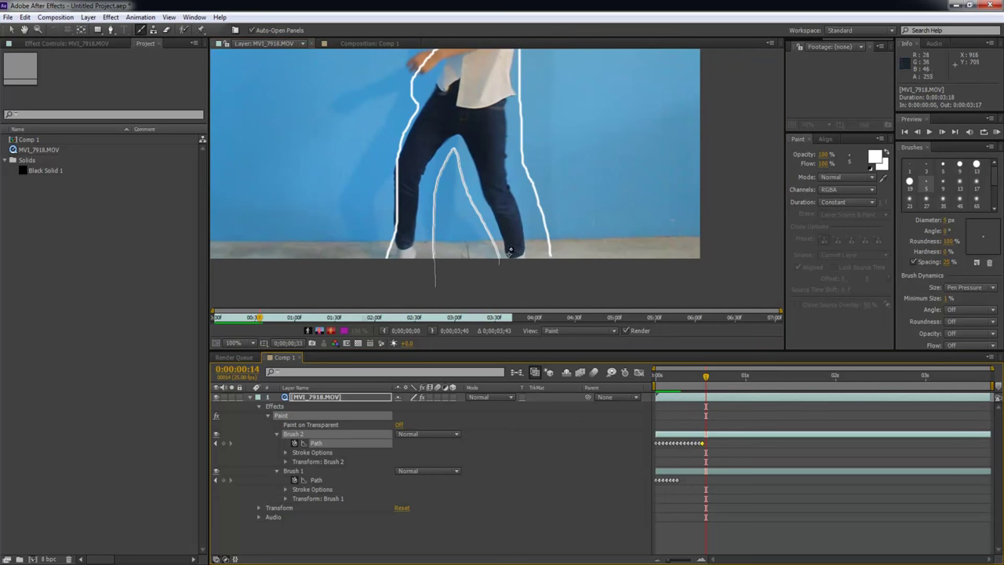
left_click_drag(428, 197, 428, 265)
left_click(710, 377)
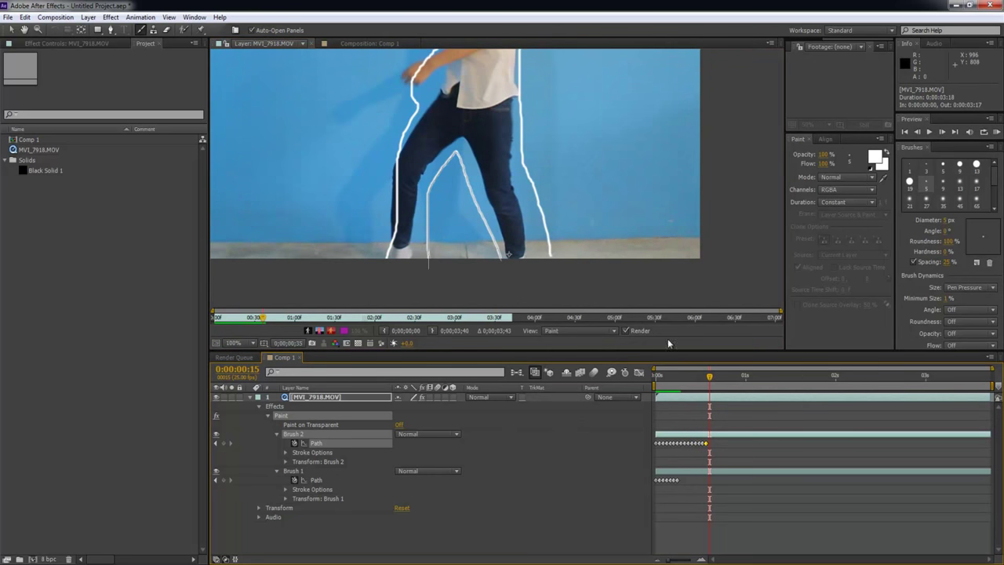
left_click_drag(439, 173, 424, 274)
Repaint the Brush 2 outline between the legs at frames 16, 17 and 18.
left_click(712, 378)
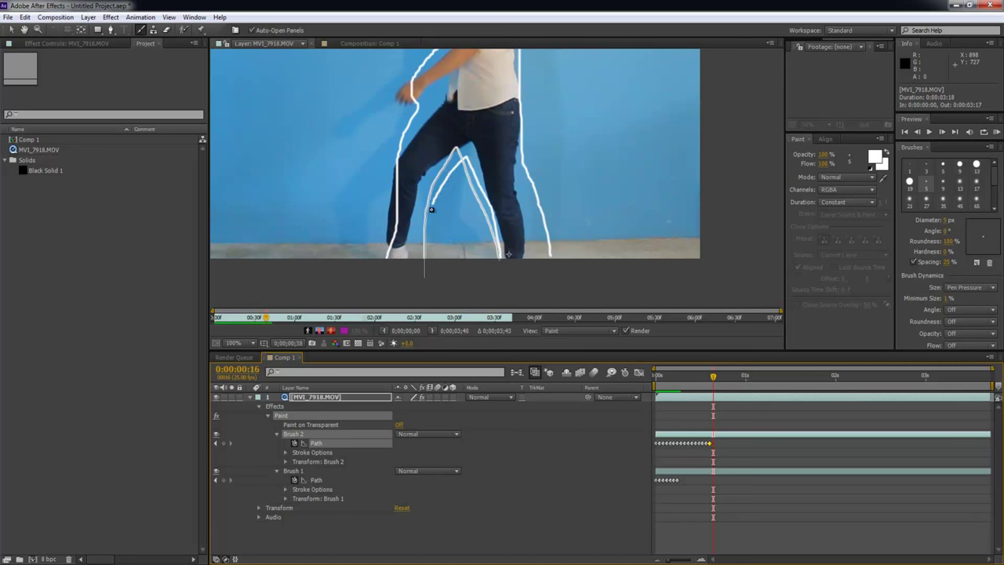
left_click_drag(431, 208, 427, 271)
left_click(716, 378)
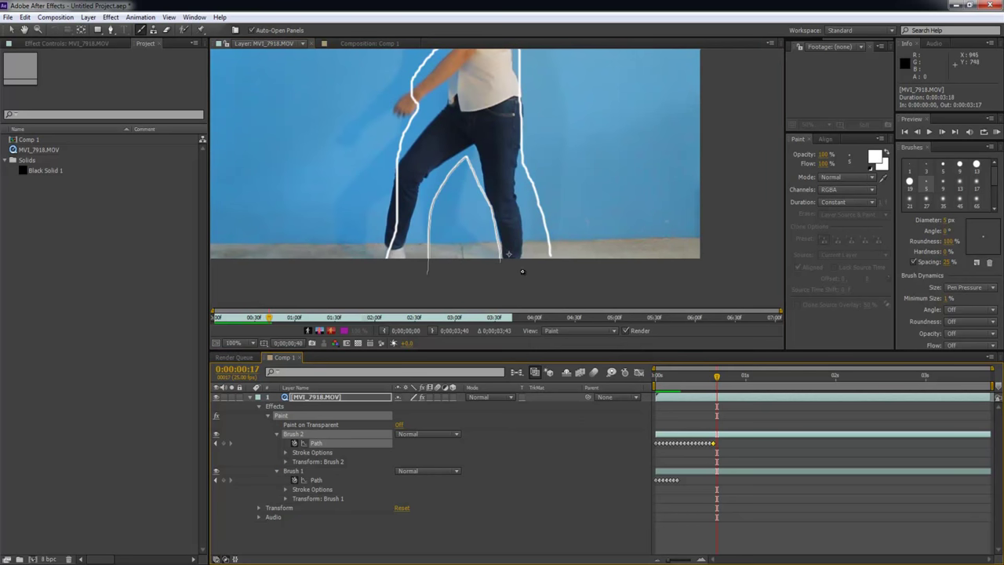
mouse_move(494, 261)
left_mouse_down()
mouse_move(469, 164)
mouse_move(439, 183)
mouse_move(421, 276)
left_mouse_up()
key("Page_Down")
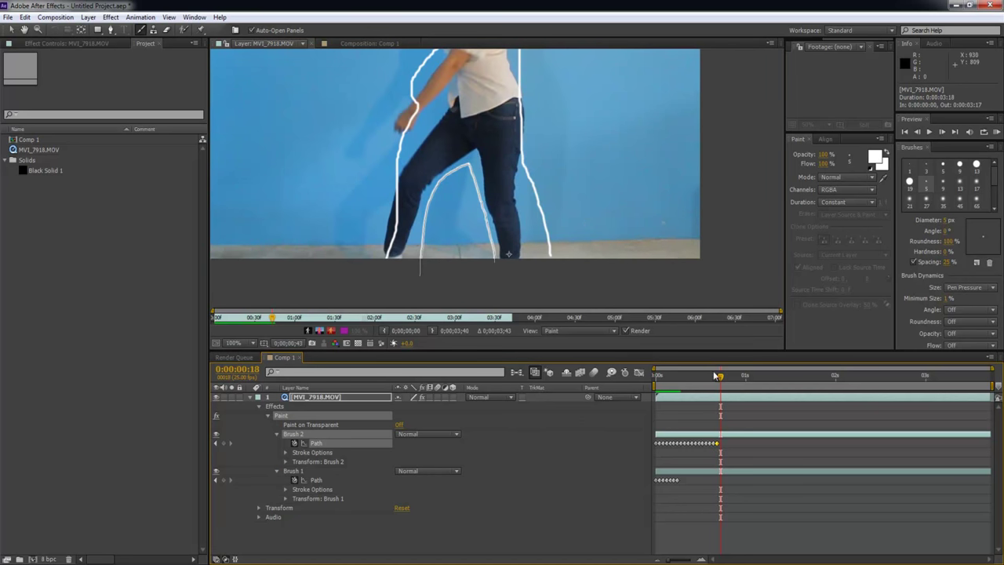
left_click_drag(490, 237, 472, 165)
left_click_drag(420, 269, 420, 276)
Repaint the Brush 2 outline between the legs at frames 19, 20 and 21.
key("Page_Down")
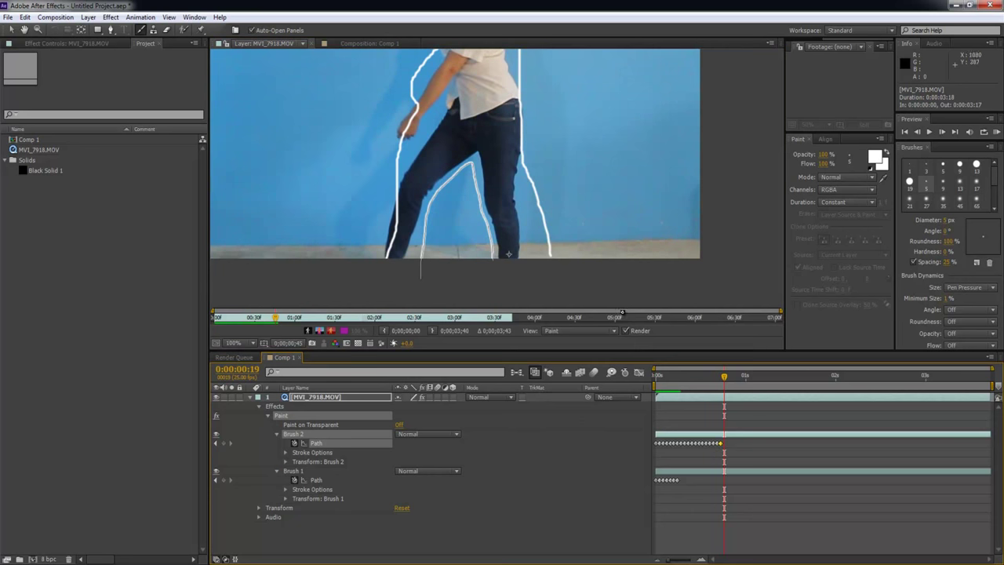
left_click_drag(489, 260, 473, 181)
left_click_drag(416, 273, 416, 276)
key("Page_Down")
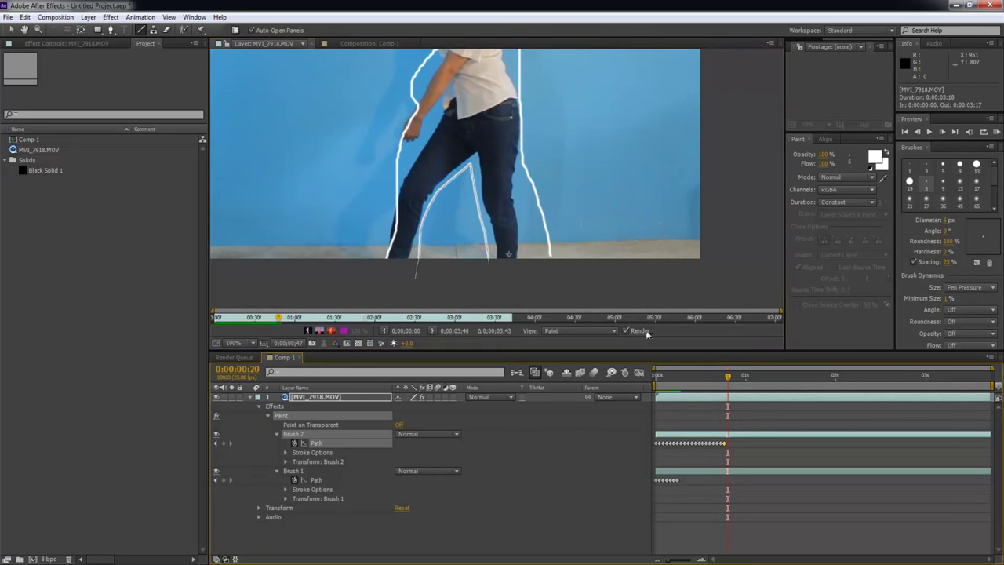
left_click_drag(450, 187, 417, 267)
left_click(731, 384)
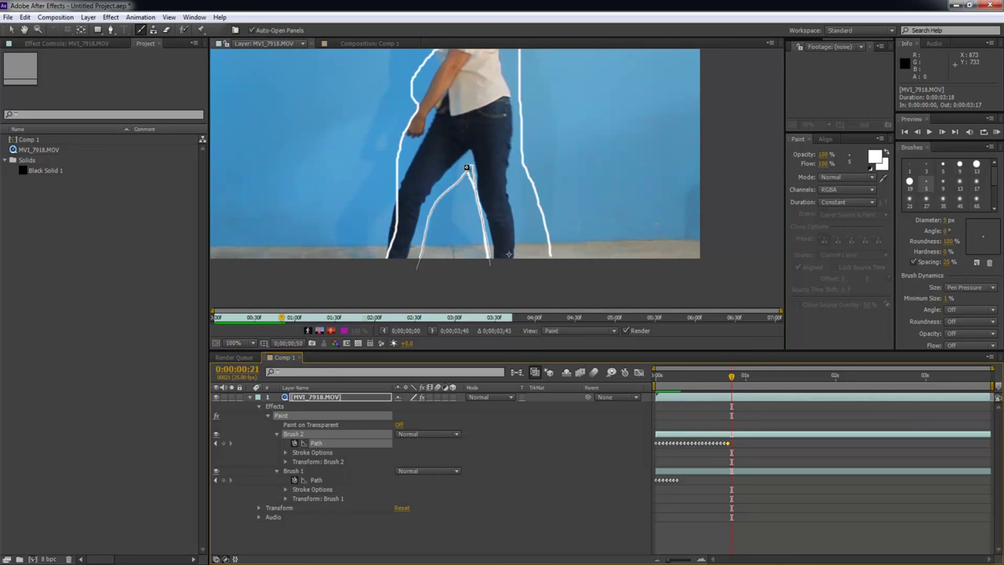
left_click_drag(434, 214, 428, 276)
Repaint the Brush 2 outline along the inner trouser edges at frames 22, 23 and 24.
key("Page_Down")
key("Page_Down")
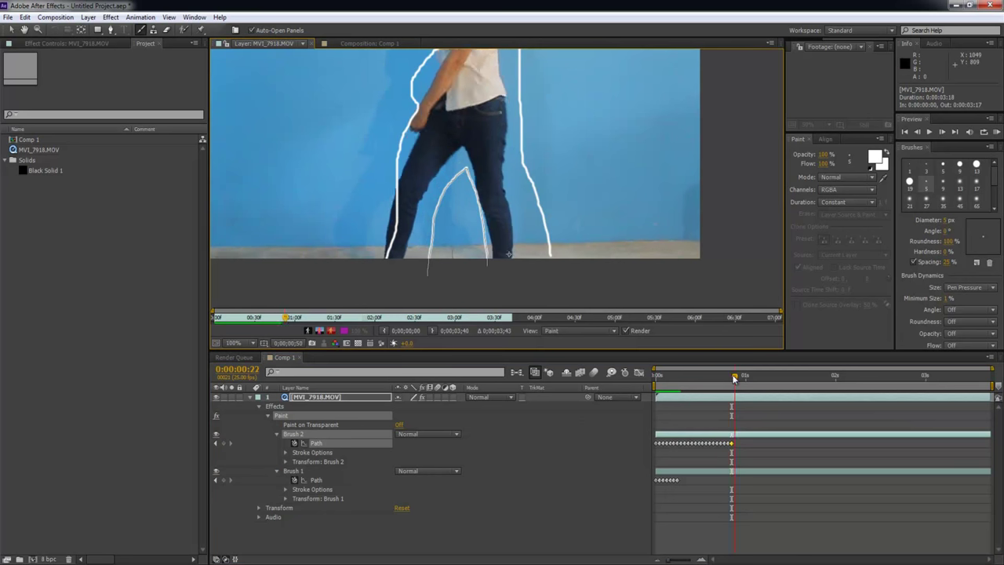
left_click(734, 367)
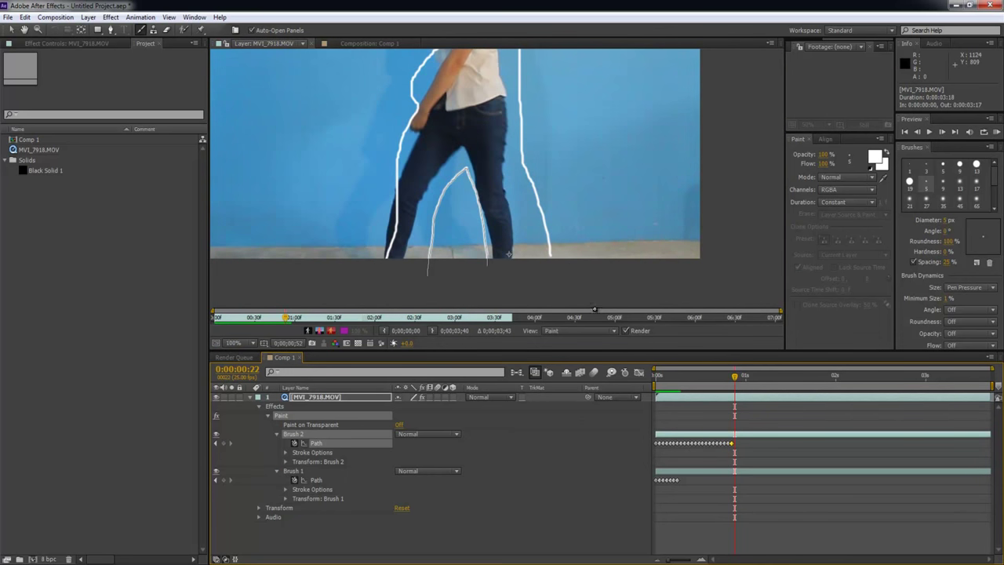
left_click_drag(479, 226, 466, 173)
left_click_drag(420, 247, 417, 275)
left_click(738, 376)
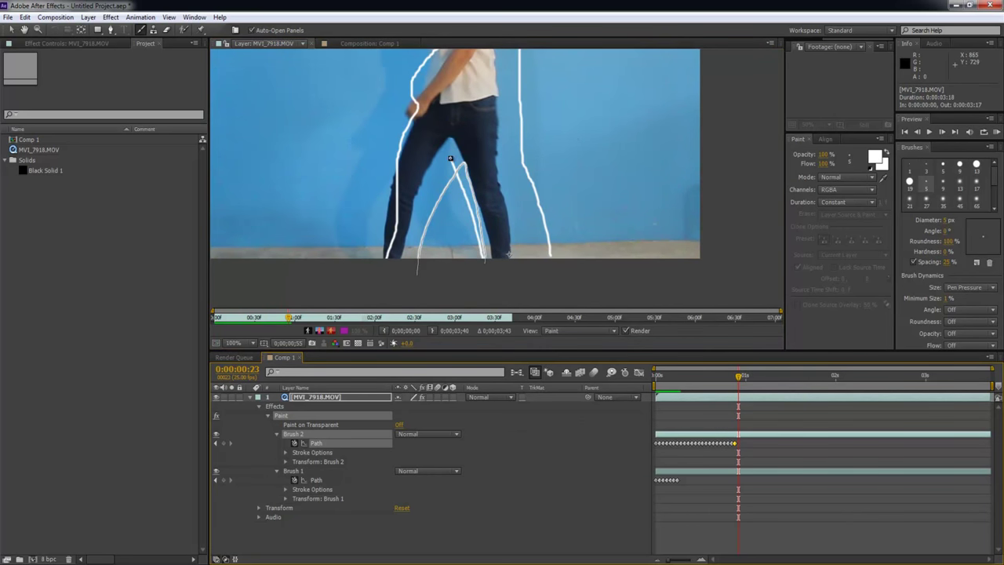
key("Page_Down")
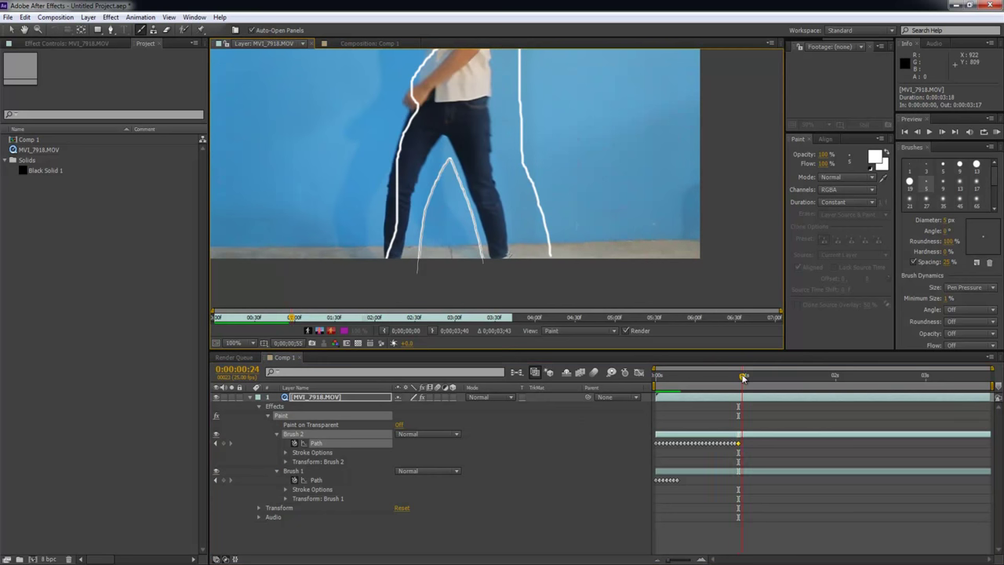
left_click_drag(480, 261, 458, 182)
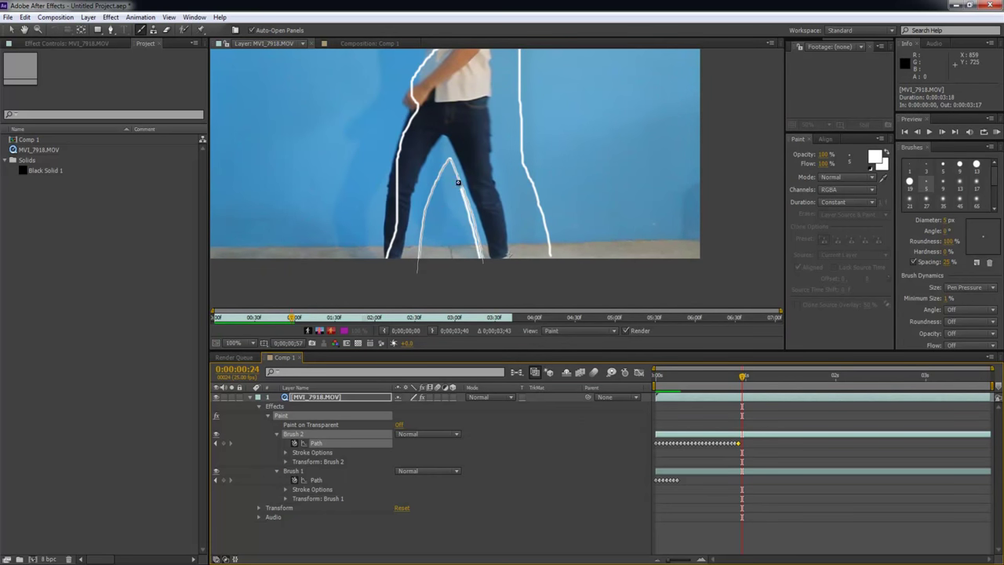
left_click_drag(425, 216, 419, 270)
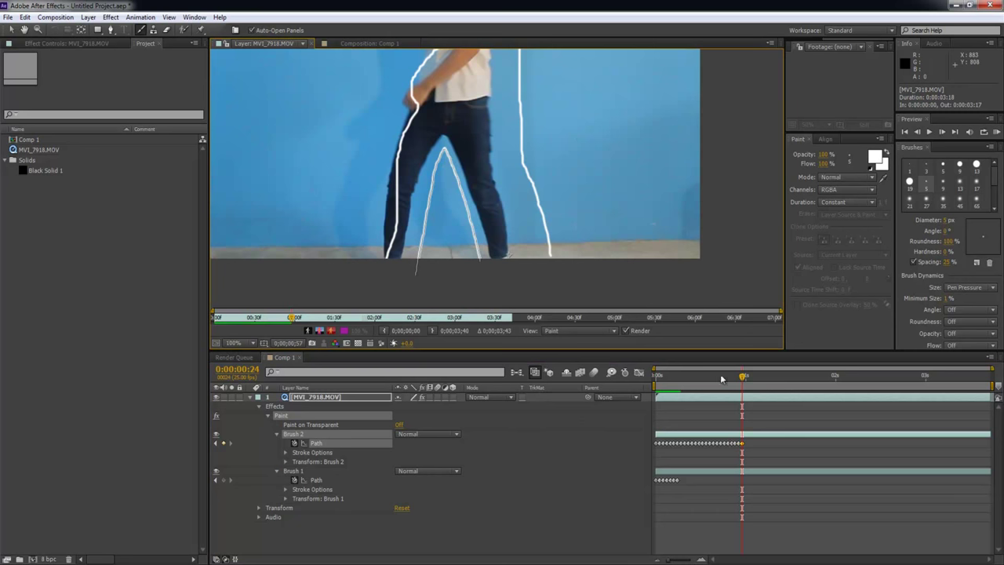
Repaint the Brush 2 outline between the legs at each frame from 0:00:01:00 to 0:00:01:03.
left_click(745, 377)
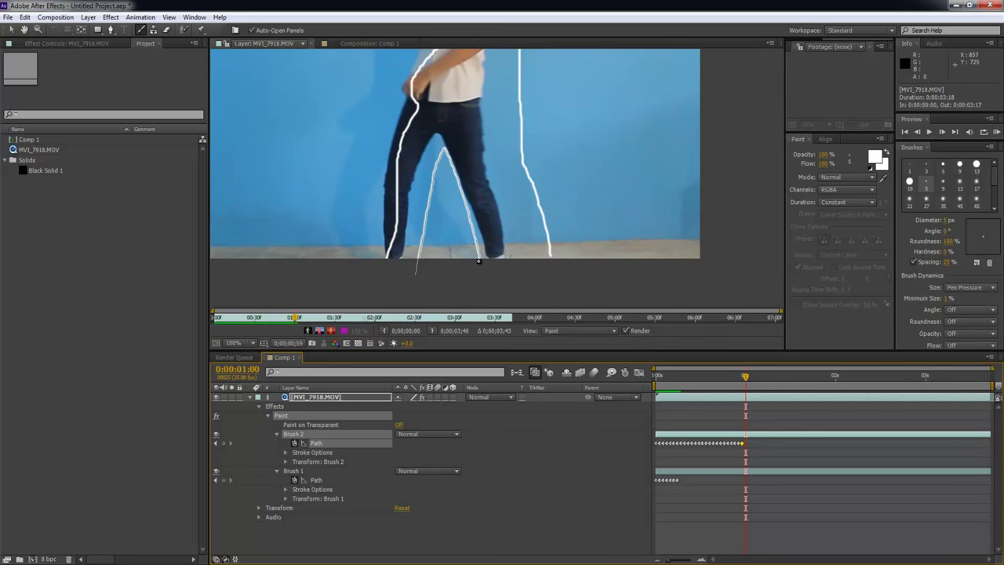
mouse_move(420, 224)
left_mouse_down()
mouse_move(417, 263)
mouse_move(437, 201)
left_mouse_up()
left_click(749, 375)
left_click_drag(430, 148, 419, 275)
left_click(753, 375)
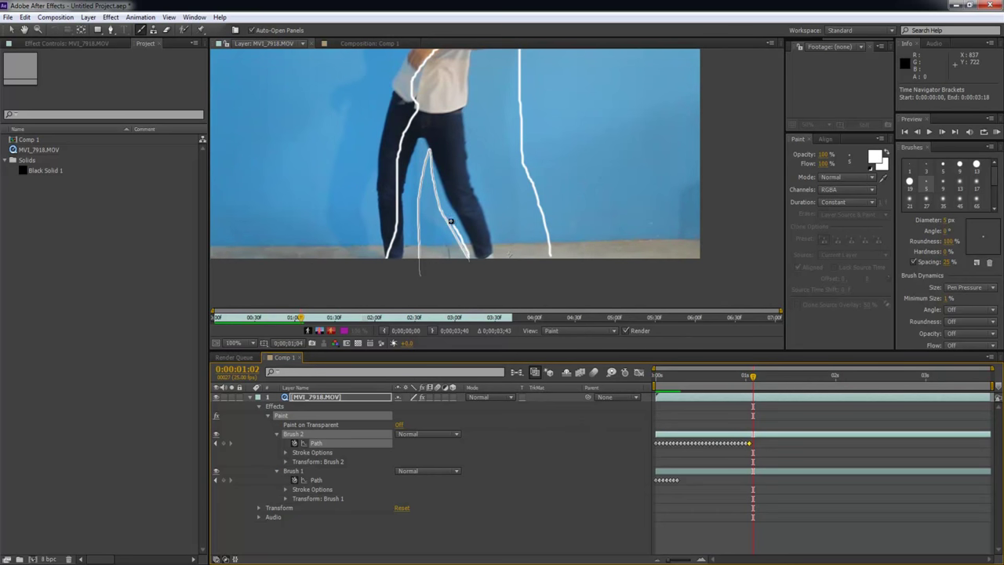
left_click(757, 376)
mouse_move(463, 259)
left_mouse_down()
mouse_move(413, 160)
mouse_move(409, 274)
left_mouse_up()
Repaint the Brush 2 outline between the legs at each frame from 0:00:01:04 to 0:00:01:07.
left_click_drag(755, 377, 760, 376)
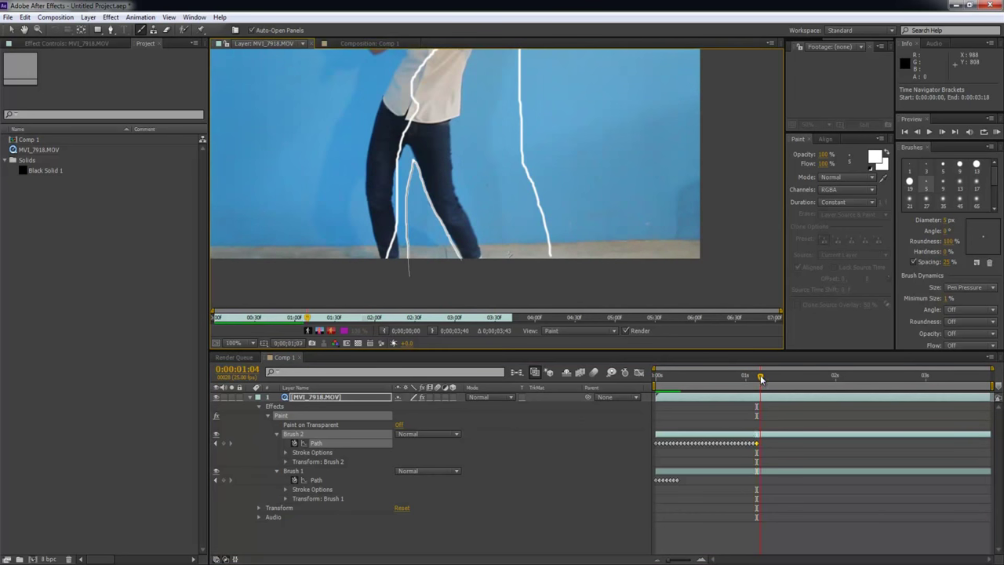
mouse_move(431, 227)
left_mouse_down()
mouse_move(407, 163)
mouse_move(407, 267)
left_mouse_up()
left_click_drag(757, 375, 763, 376)
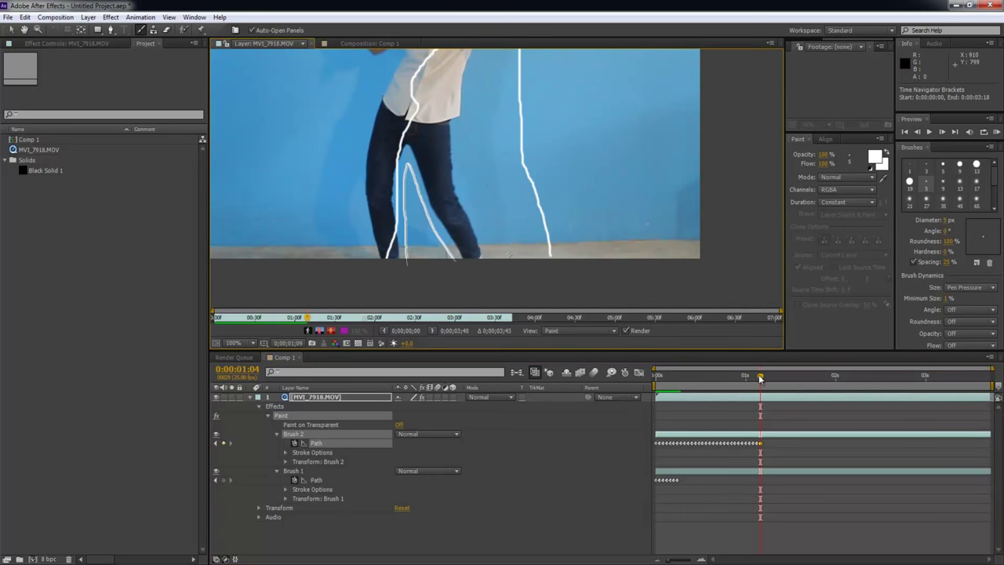
mouse_move(436, 235)
left_mouse_down()
mouse_move(401, 163)
mouse_move(402, 232)
mouse_move(419, 272)
mouse_move(502, 280)
mouse_move(455, 263)
mouse_move(409, 171)
mouse_move(410, 271)
left_mouse_up()
left_click(768, 374)
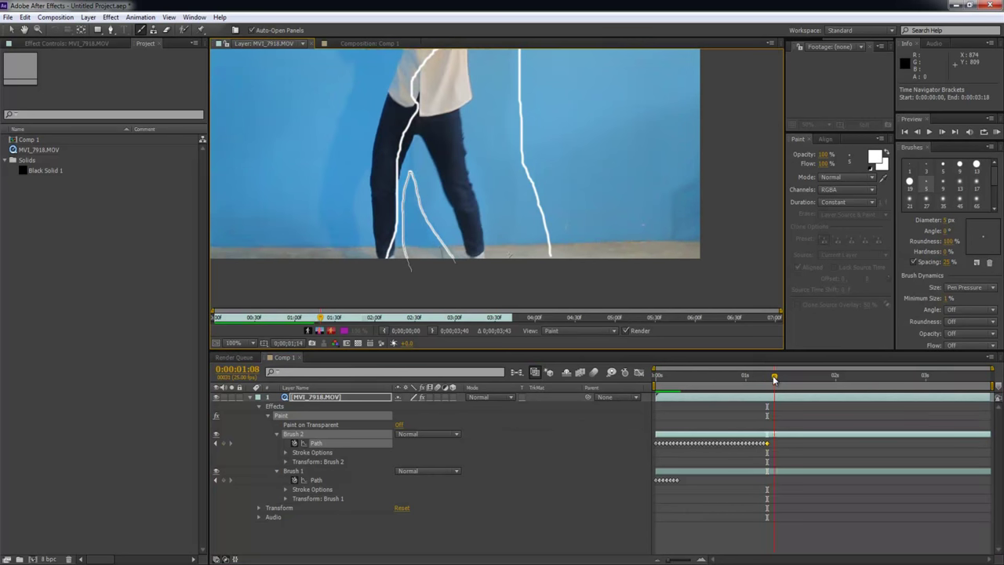
left_click(771, 377)
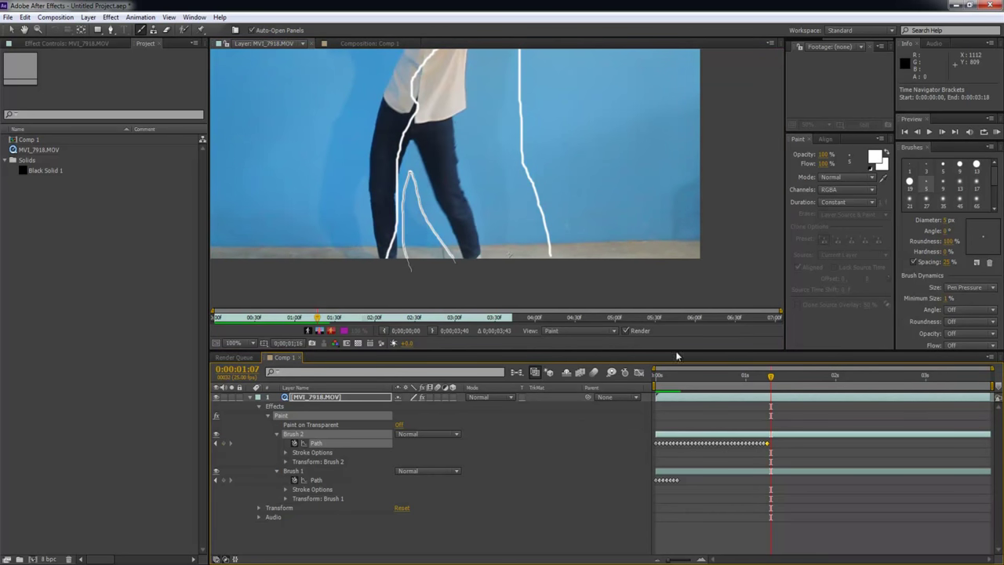
mouse_move(460, 259)
left_mouse_down()
mouse_move(413, 167)
mouse_move(410, 269)
mouse_move(437, 198)
mouse_move(417, 154)
mouse_move(403, 273)
left_mouse_up()
Repaint the Brush 2 inner-leg outline at each frame from 0:00:01:08 to 0:00:01:10.
left_click(774, 377)
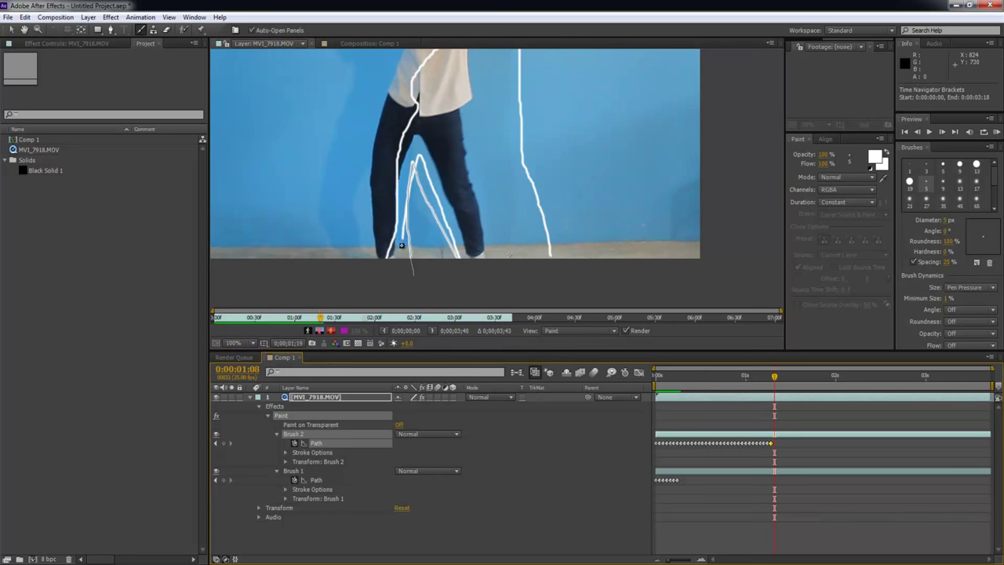
left_click(777, 377)
mouse_move(463, 262)
left_mouse_down()
mouse_move(421, 155)
mouse_move(408, 265)
mouse_move(463, 259)
mouse_move(430, 158)
mouse_move(412, 187)
mouse_move(407, 275)
left_mouse_up()
left_click(781, 375)
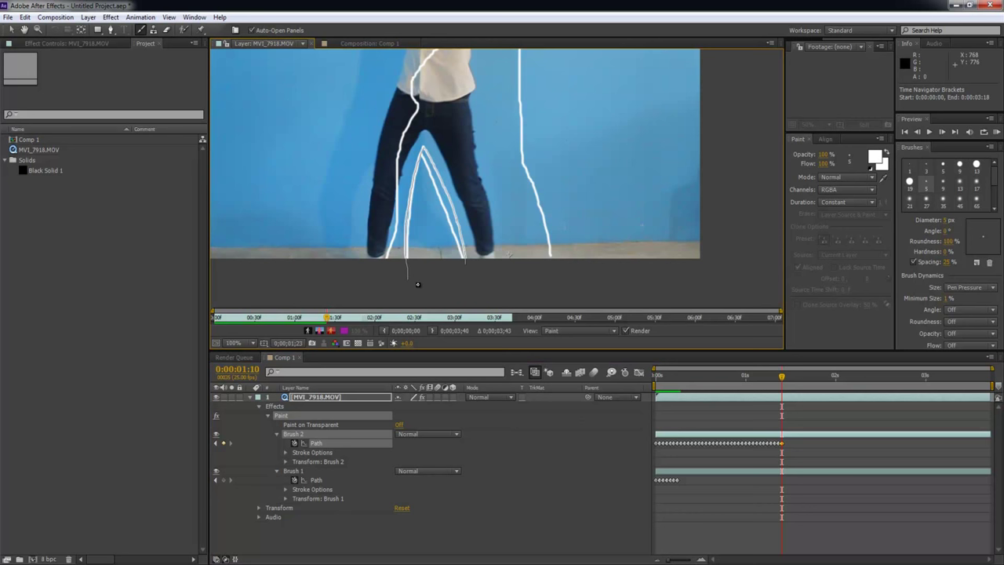
Repaint the Brush 2 inner-leg outline at each frame from 0:00:01:11 to 0:00:01:13.
left_click(786, 379)
mouse_move(474, 261)
left_mouse_down()
mouse_move(443, 196)
mouse_move(417, 185)
mouse_move(400, 266)
left_mouse_up()
left_click(793, 377)
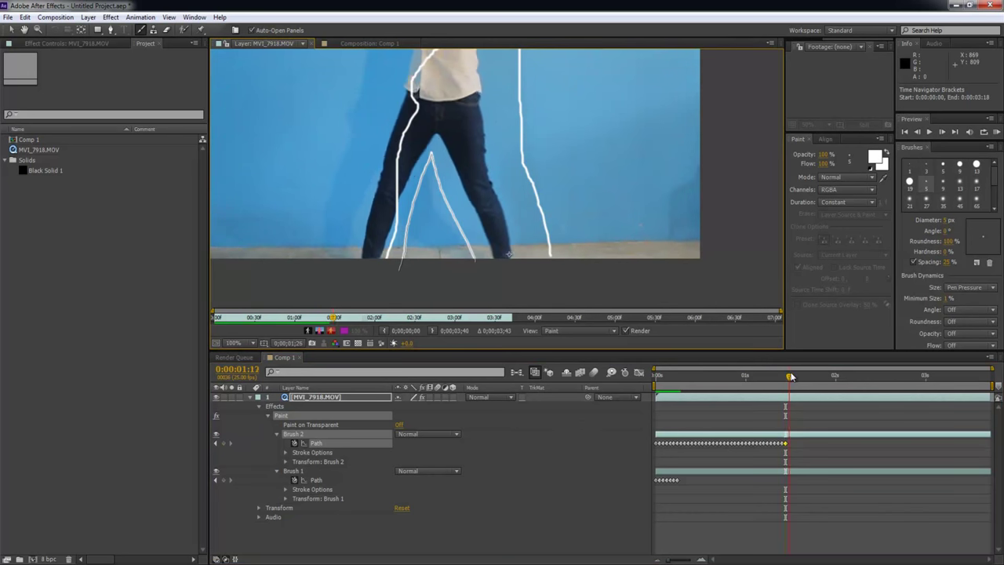
left_click(790, 377)
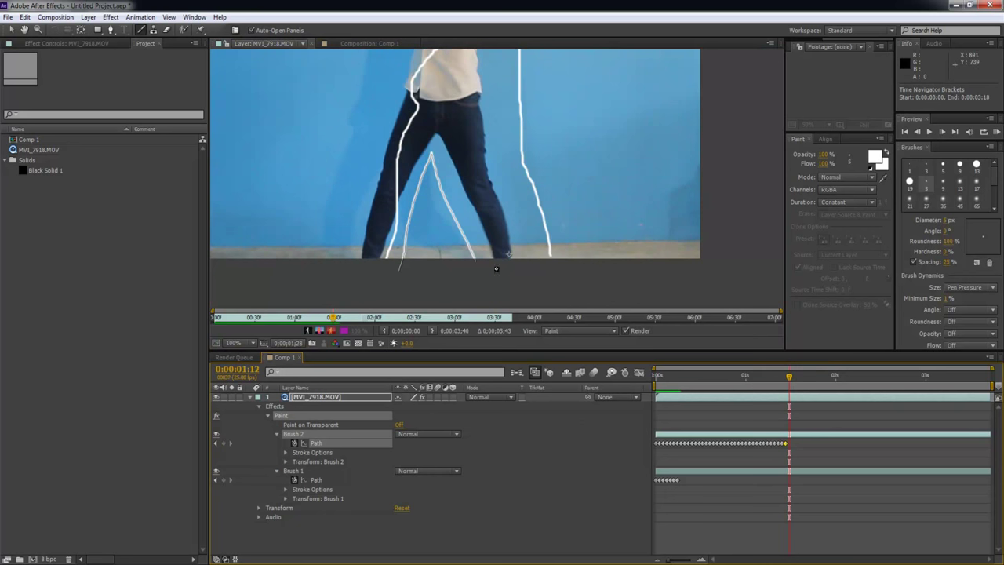
mouse_move(485, 260)
left_mouse_down()
mouse_move(433, 154)
mouse_move(399, 274)
left_mouse_up()
left_click(792, 377)
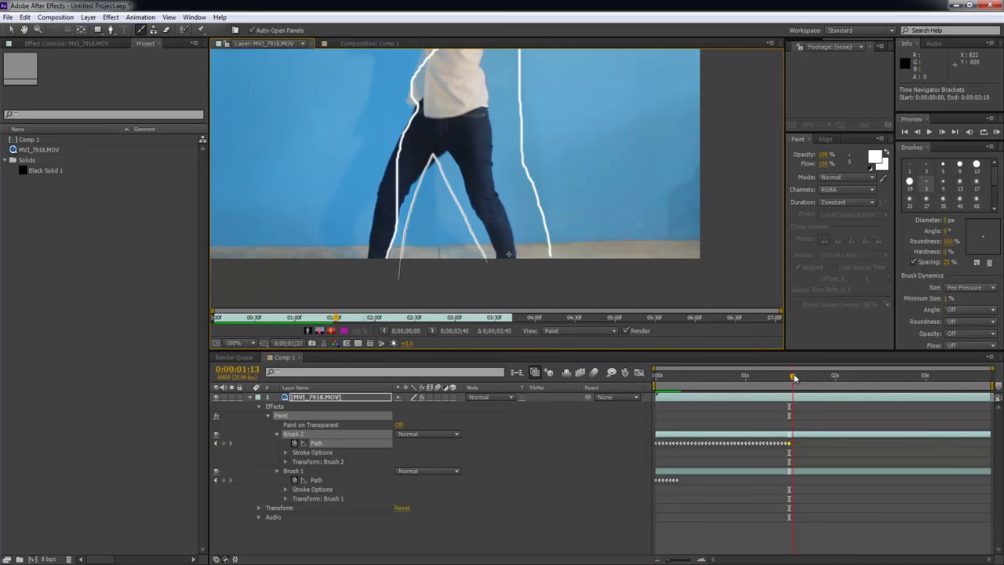
mouse_move(496, 261)
left_mouse_down()
mouse_move(441, 162)
mouse_move(411, 216)
mouse_move(404, 280)
left_mouse_up()
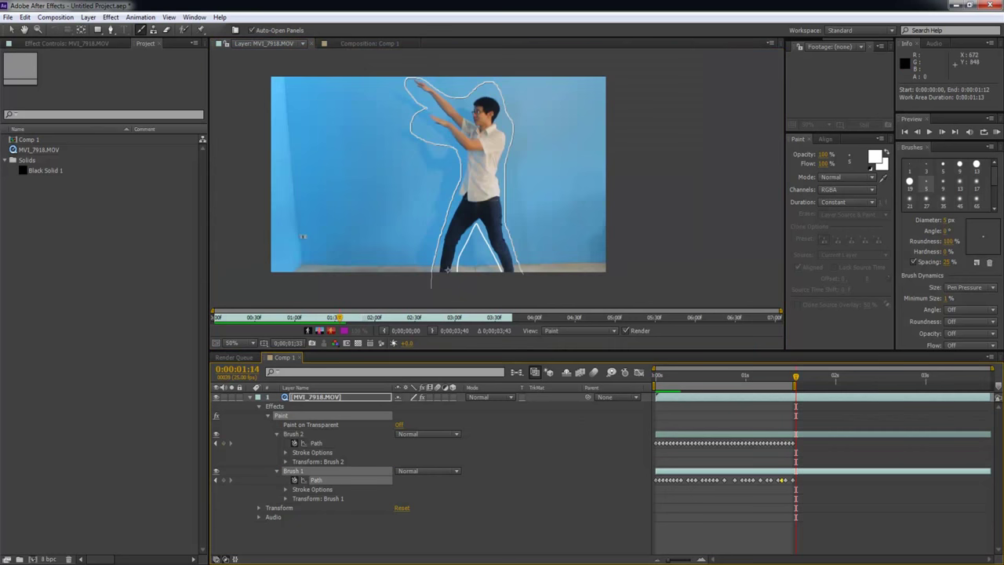
Play a RAM preview of Comp 1 to check the animated outline around the man.
left_click(367, 44)
left_click(729, 443)
scroll(633, 203, "down", 2)
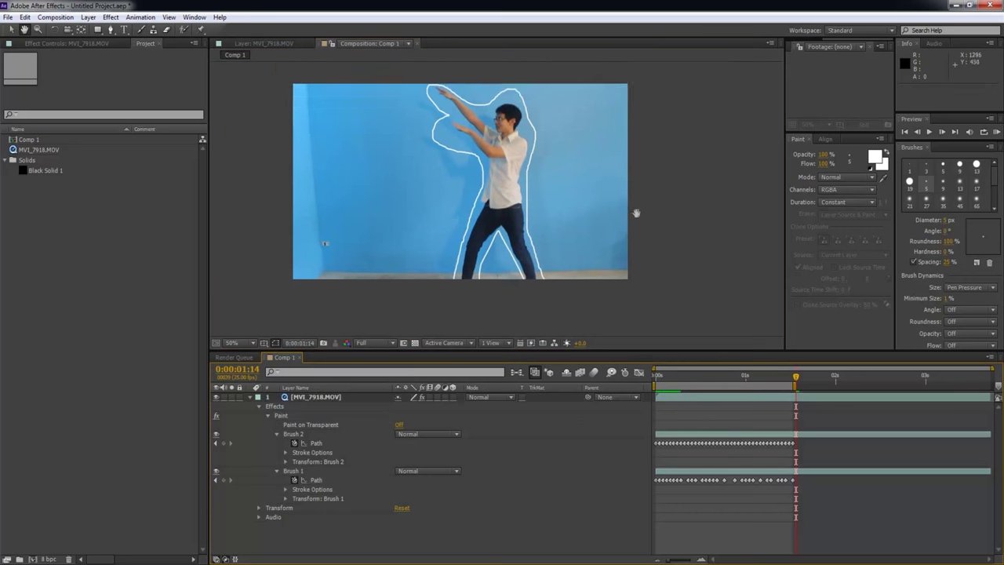
key("KP_0")
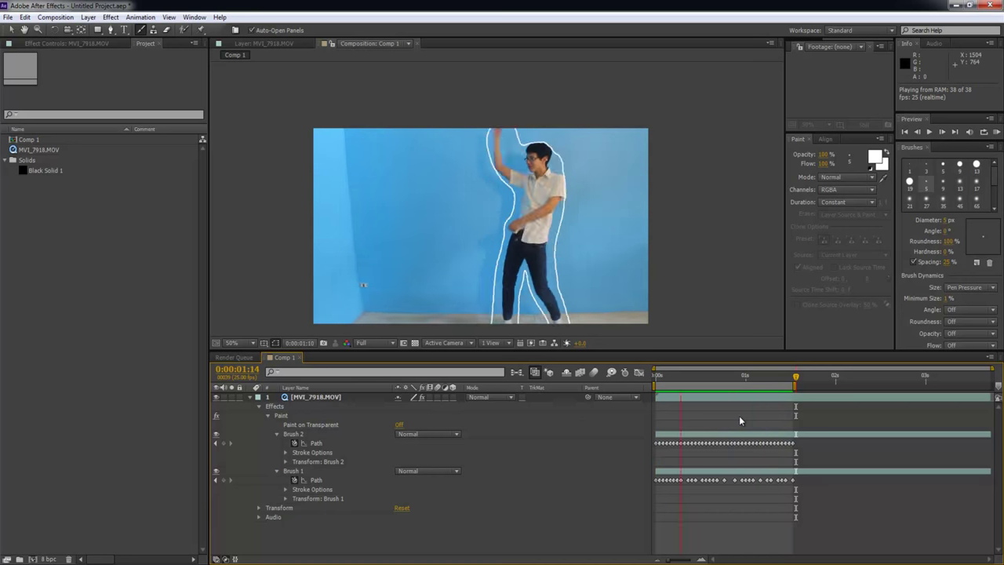
key("space")
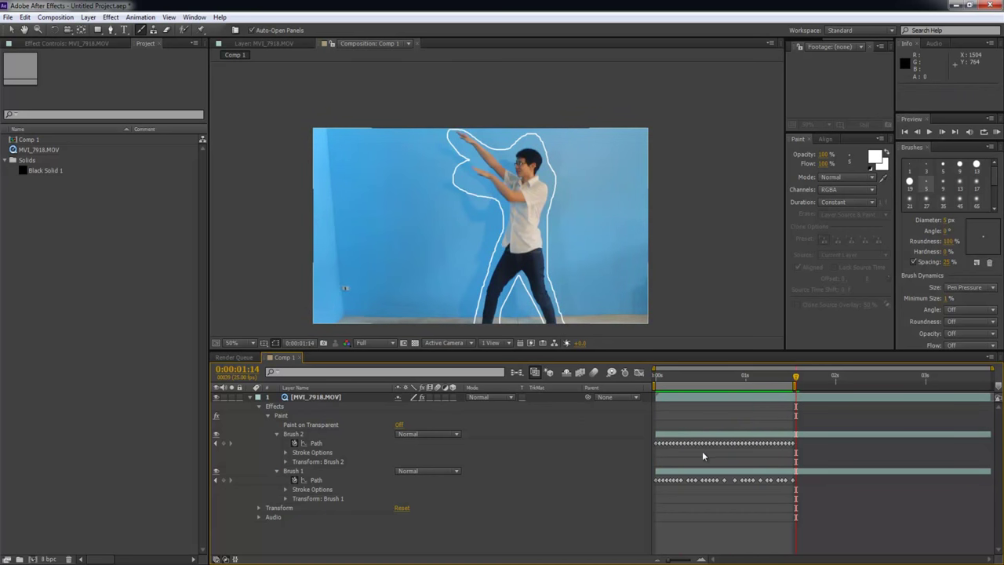
left_click(250, 397)
left_click(300, 400)
left_click(339, 461)
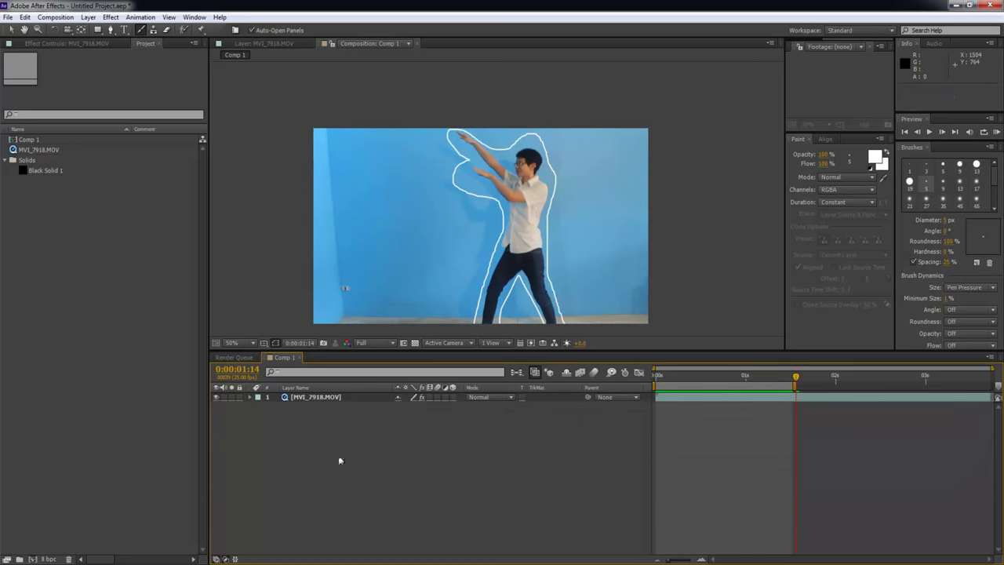
left_click(252, 398)
left_click(250, 397)
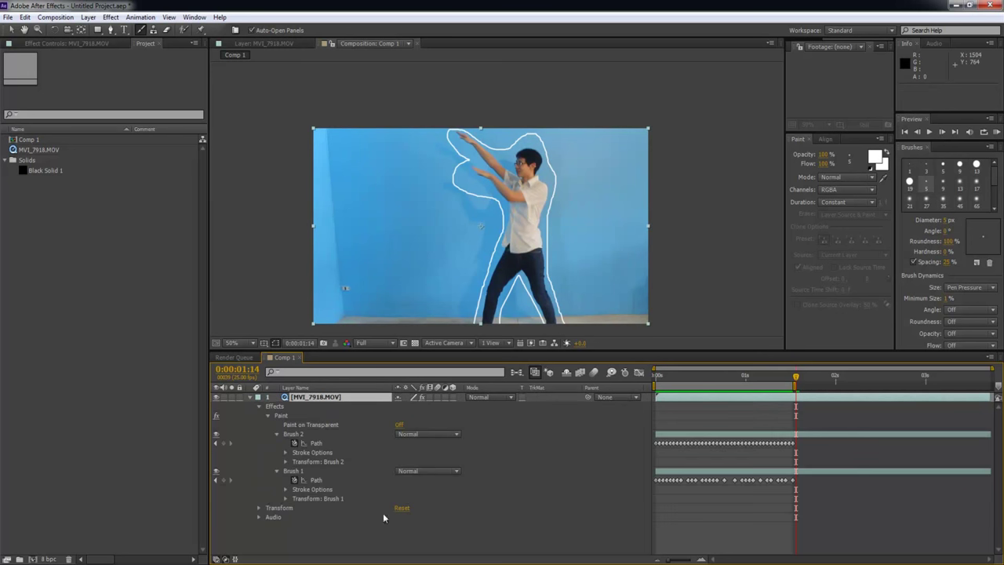
left_click(284, 524)
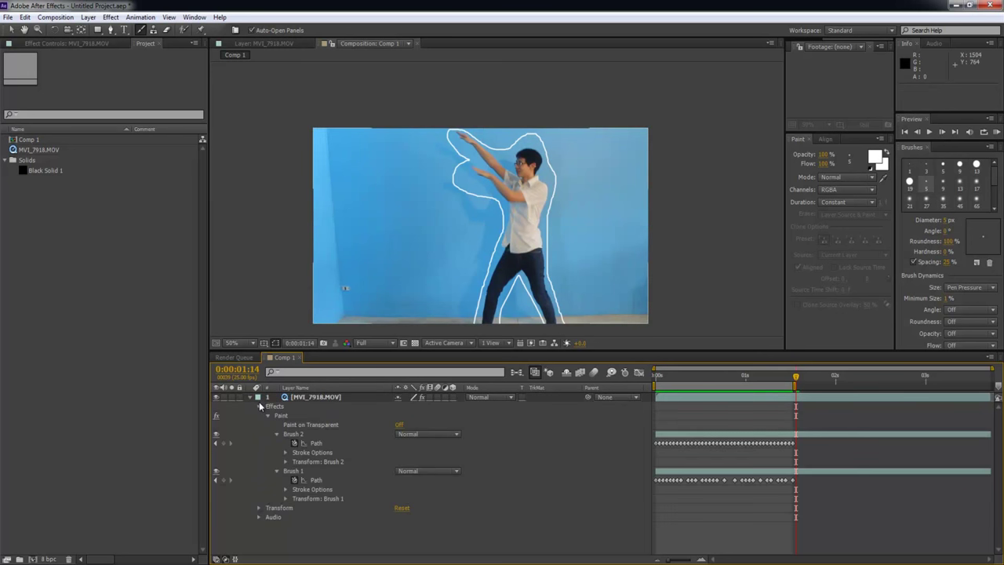
left_click(258, 406)
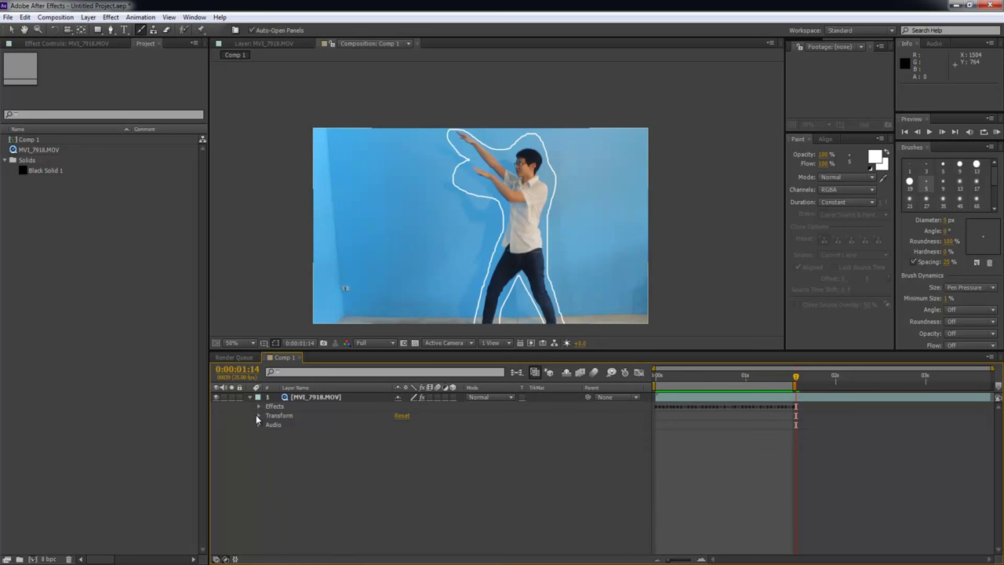
left_click(259, 416)
mouse_move(402, 469)
left_mouse_down()
mouse_move(338, 469)
mouse_move(408, 469)
left_mouse_up()
left_click(373, 509)
left_click(259, 416)
Duplicate the MVI_7918.MOV layer once and hide the lower copy.
left_click(276, 402)
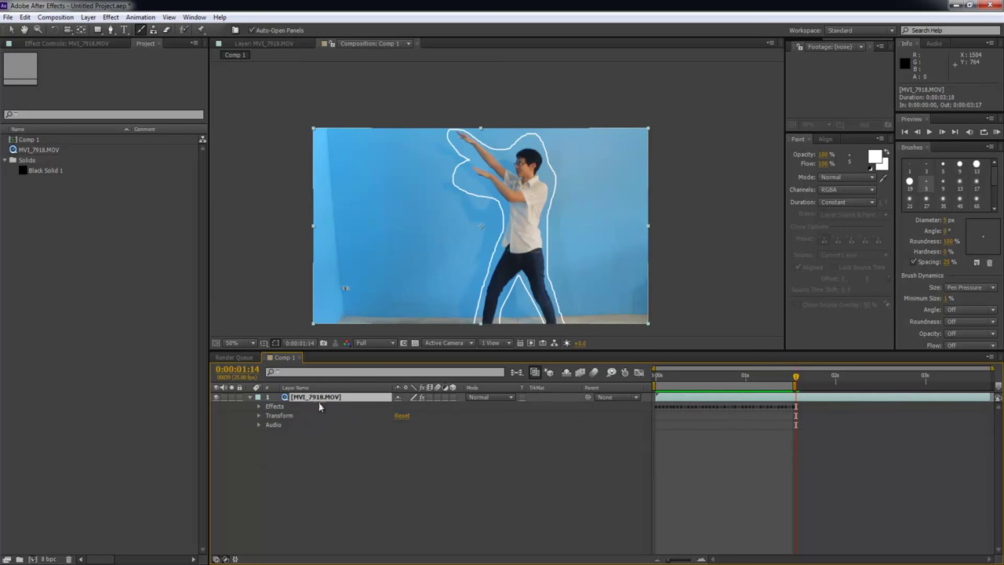
key("ctrl+d")
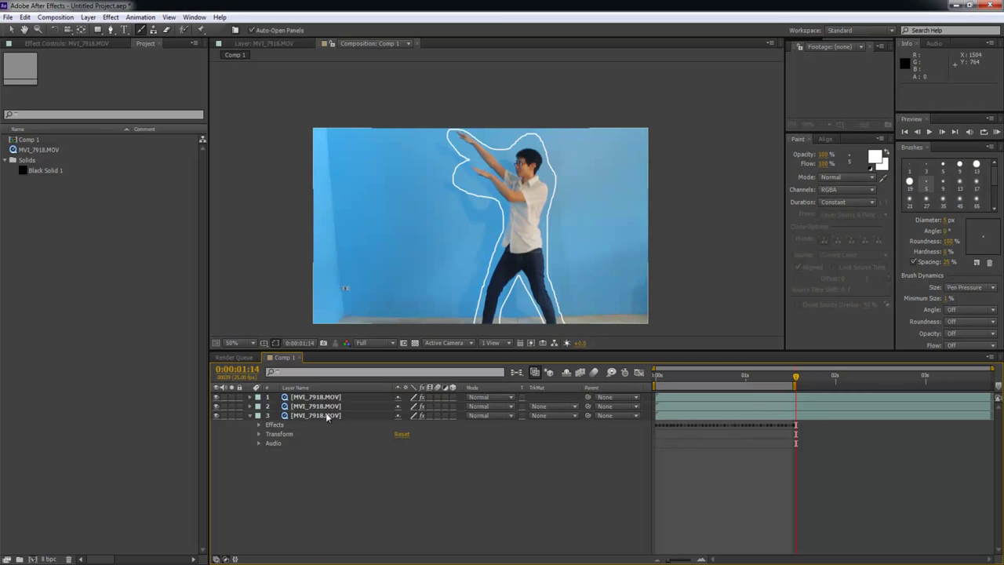
key("ctrl+d")
key("ctrl+z")
left_click(250, 406)
left_click(217, 406)
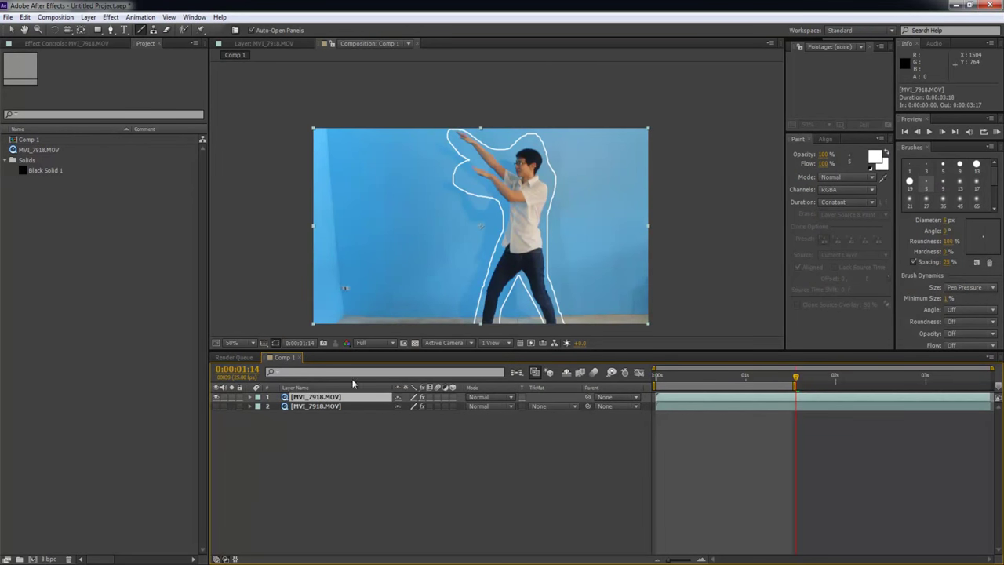
Turn on Paint on Transparent in the top layer's Paint effect and scrub to 0:00:01:09 to check the isolated outline.
left_click(839, 202)
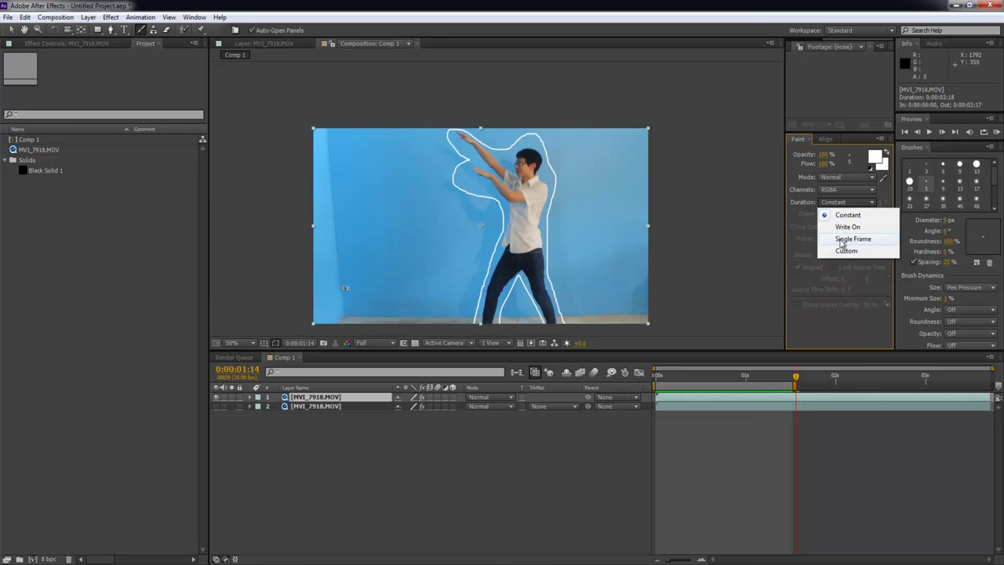
left_click(728, 433)
left_click(250, 397)
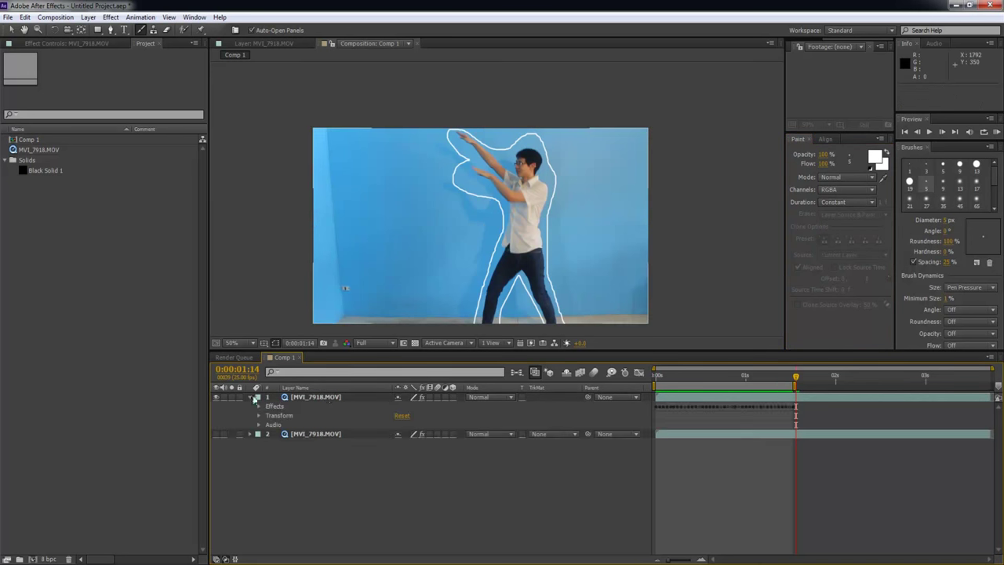
left_click(259, 406)
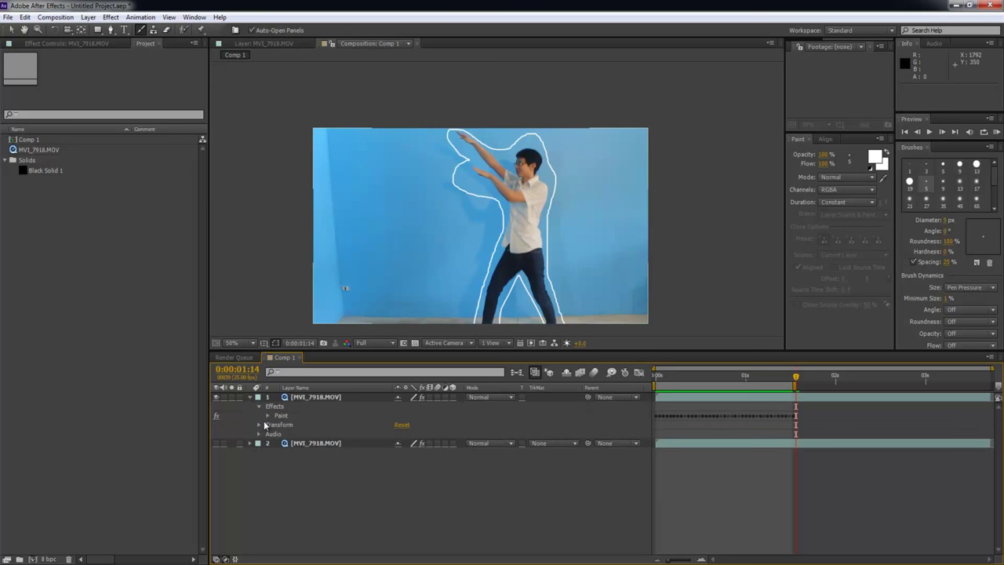
left_click(268, 416)
left_click(216, 416)
left_click(216, 416)
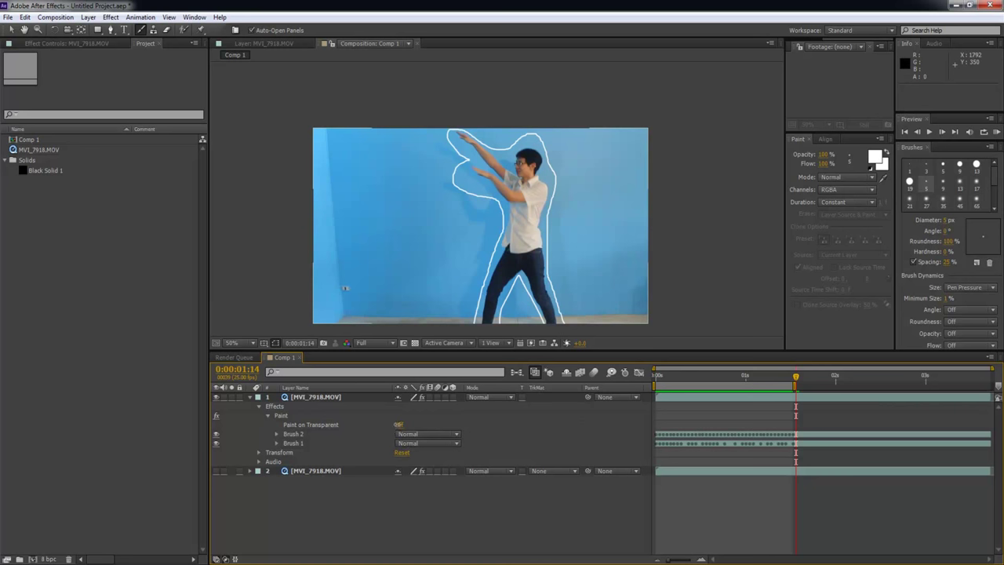
left_click(398, 424)
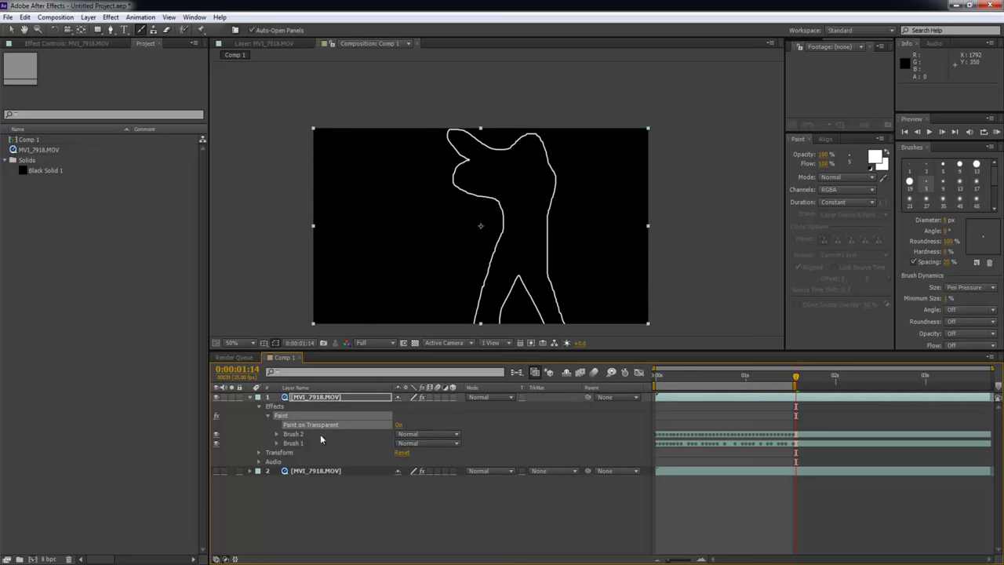
left_click_drag(683, 385, 778, 387)
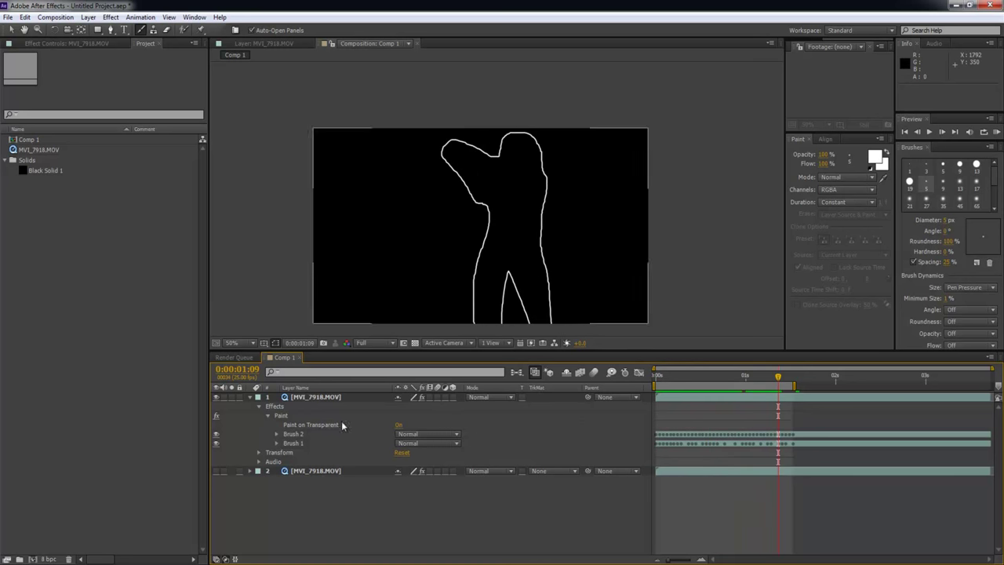
Show the lower MVI_7918.MOV layer again and disable its Paint effect, leaving both layers collapsed.
left_click(216, 471)
left_click(250, 471)
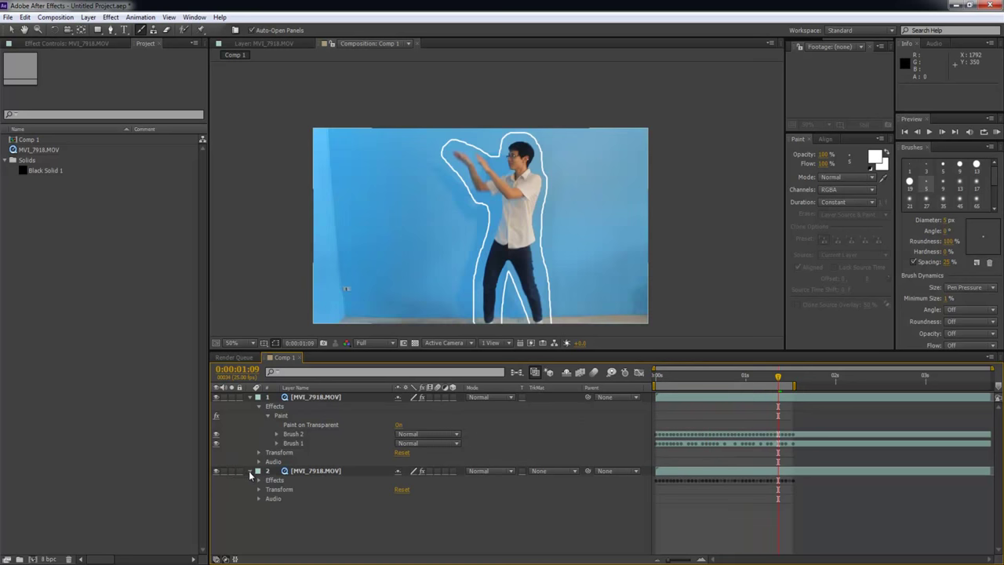
left_click(259, 479)
left_click(216, 467)
left_click(217, 447)
left_click(216, 448)
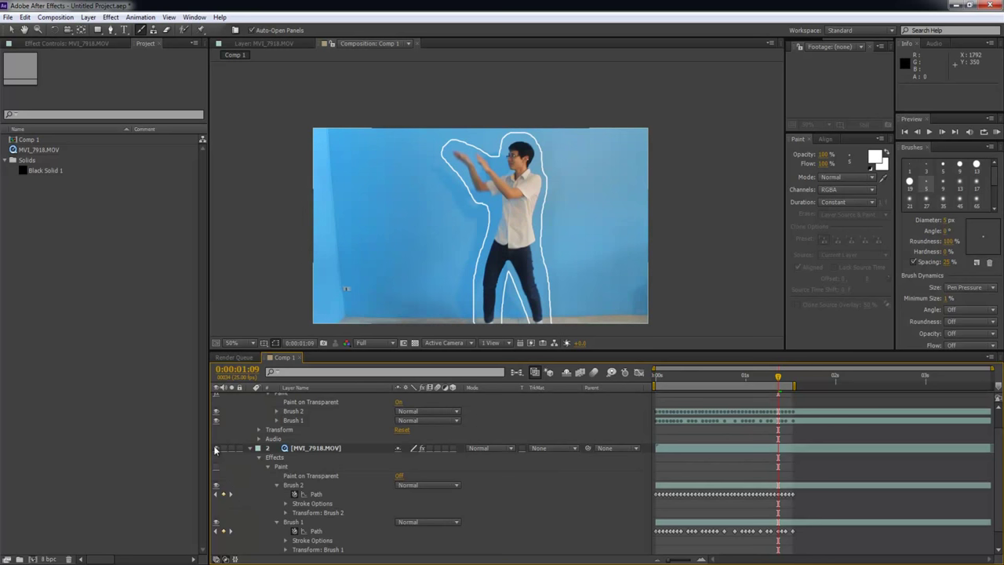
scroll(218, 400, "up", 1)
left_click(217, 396)
left_click(217, 396)
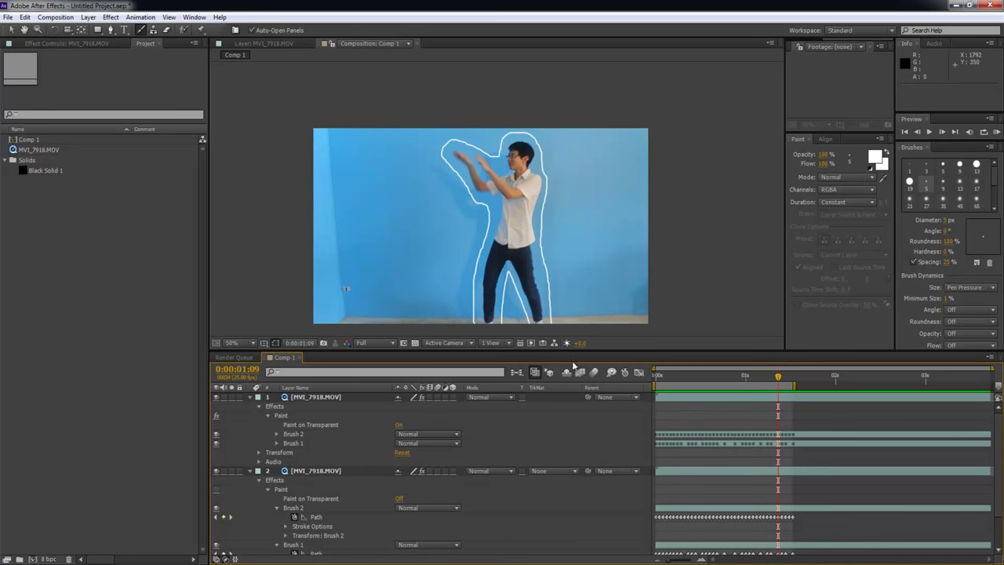
left_click(251, 471)
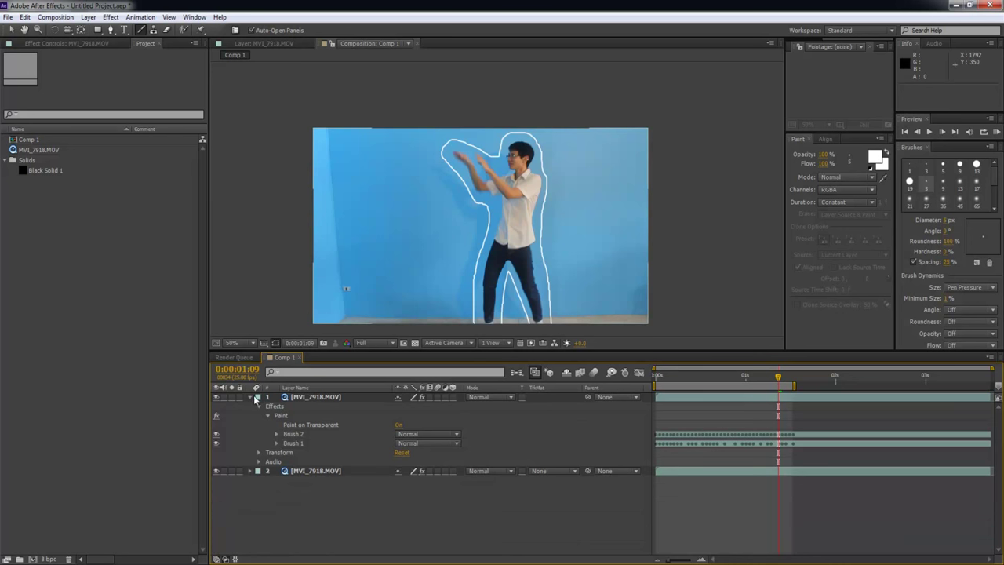
left_click(251, 397)
Apply the Trapcode Starglow effect to the top MVI_7918.MOV layer.
left_click(318, 405)
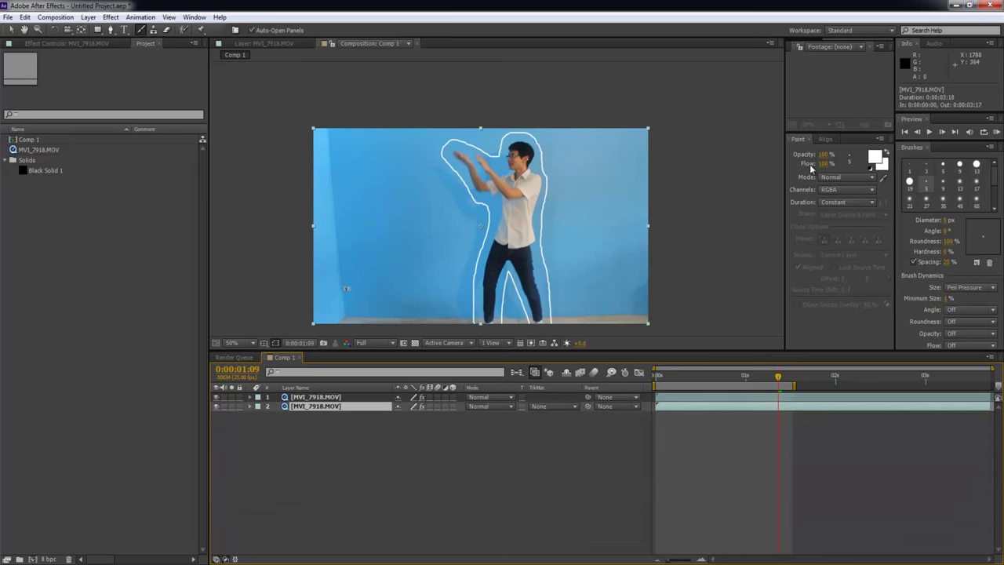
left_click(101, 44)
left_click(143, 44)
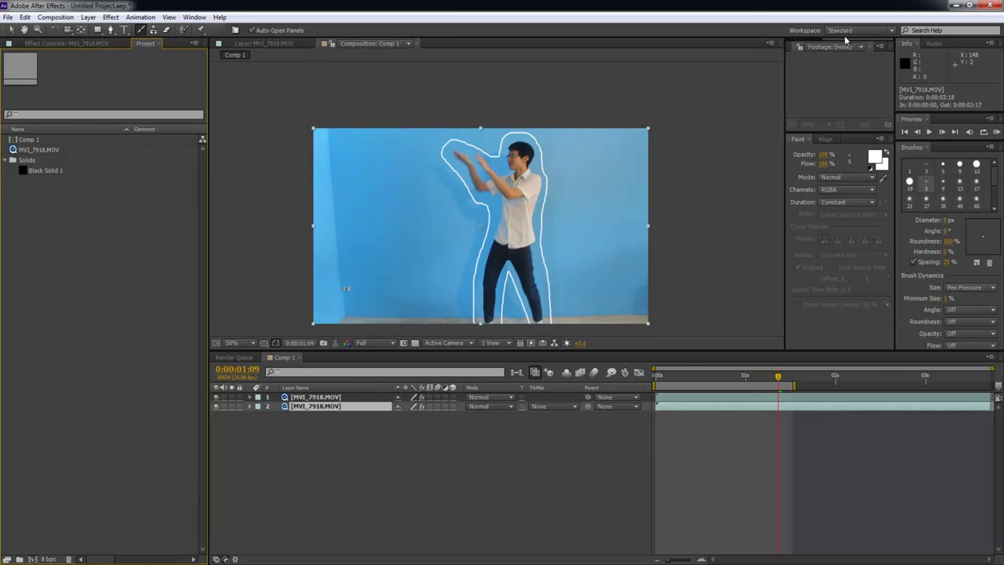
key("ctrl+5")
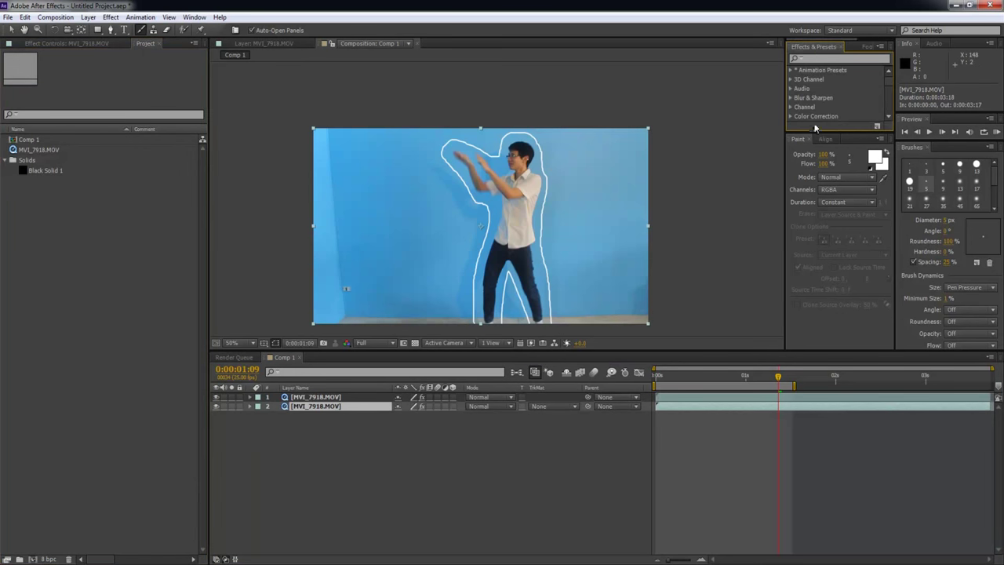
left_click_drag(816, 131, 816, 169)
scroll(888, 114, "down", 3)
left_click_drag(888, 113, 886, 151)
left_click(720, 398)
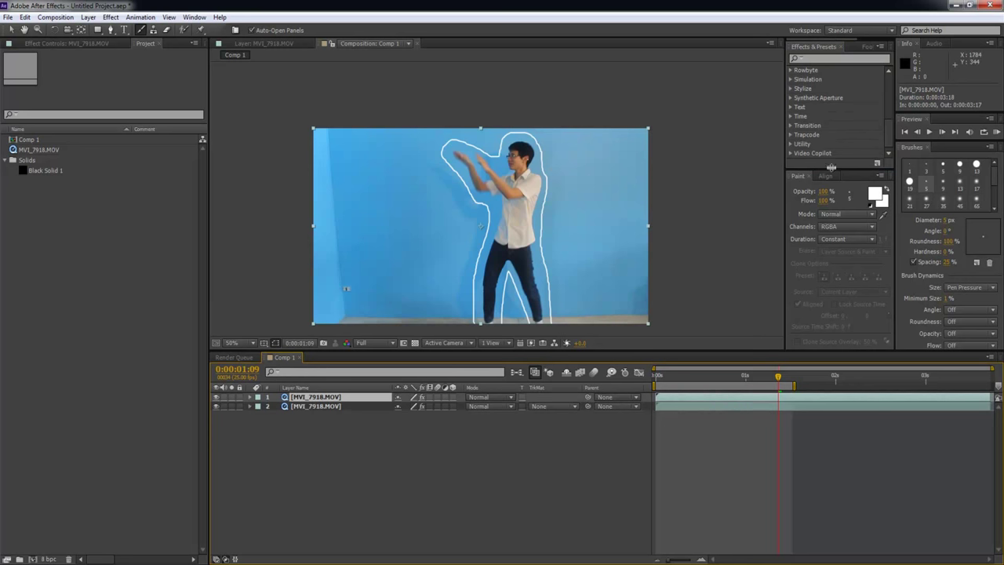
left_click(791, 135)
scroll(824, 125, "down", 3)
left_click_drag(824, 140, 717, 395)
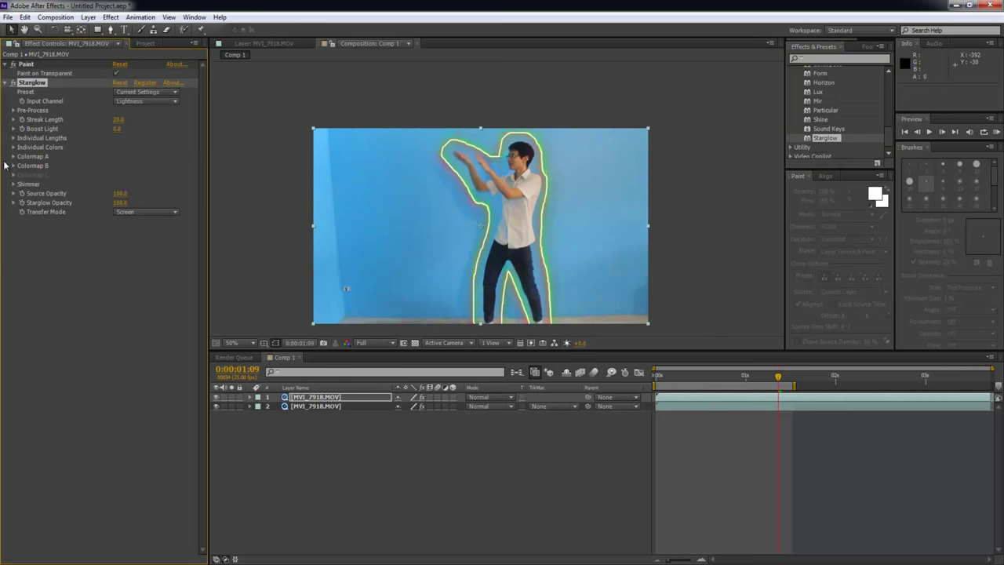
Change the Shadows color in Starglow's Colormap B to yellow.
left_click(13, 165)
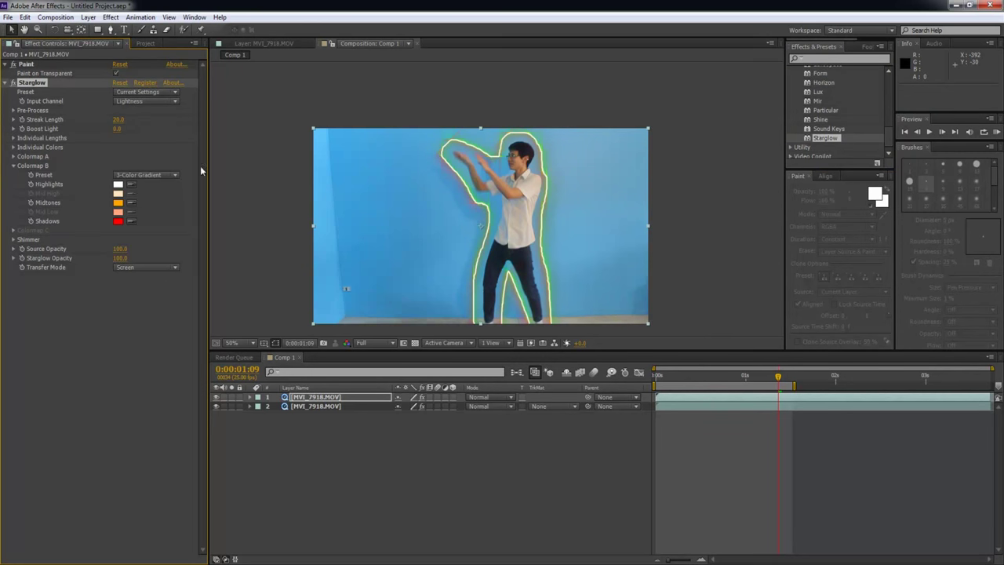
left_click(116, 223)
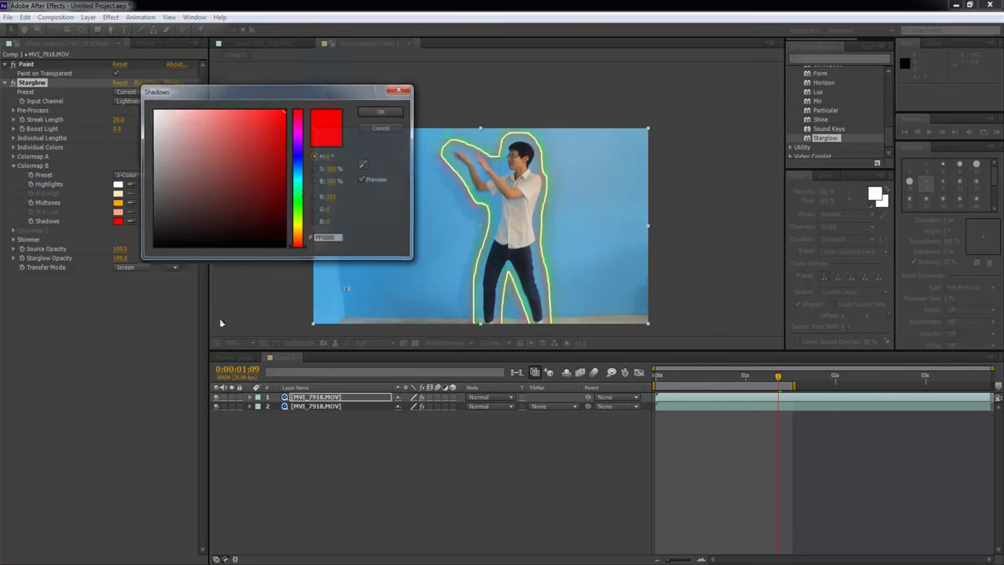
left_click(299, 168)
left_click(305, 173)
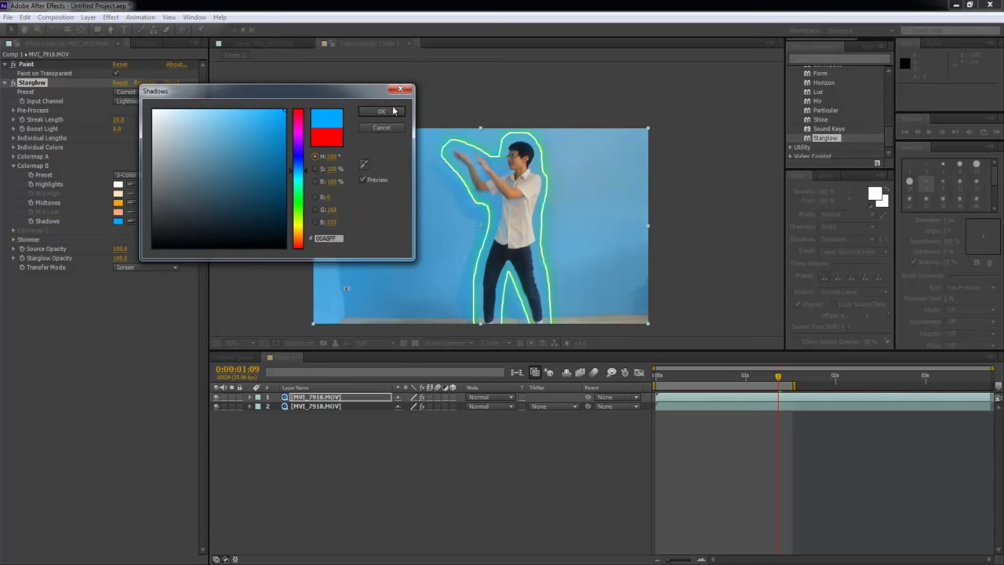
left_click_drag(289, 187, 303, 230)
left_click(381, 111)
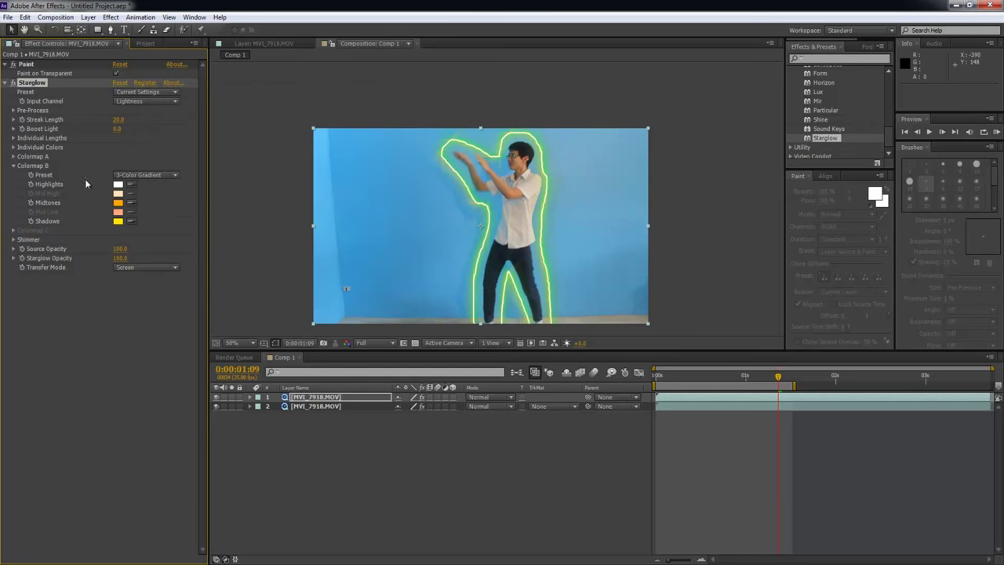
Change the Midtones color in Starglow's Colormap A to red.
left_click(14, 156)
left_click(118, 193)
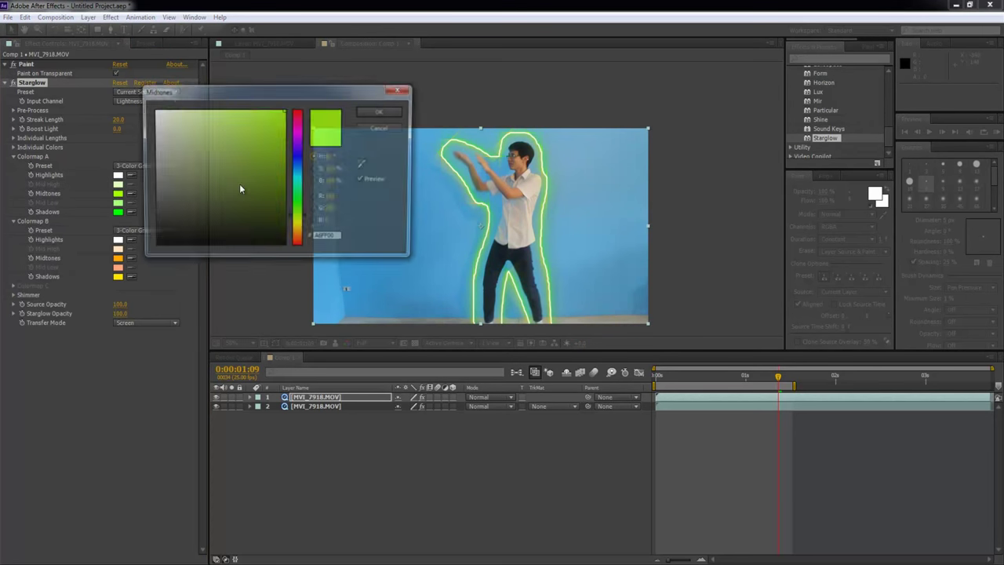
left_click_drag(288, 218, 306, 240)
left_click(382, 112)
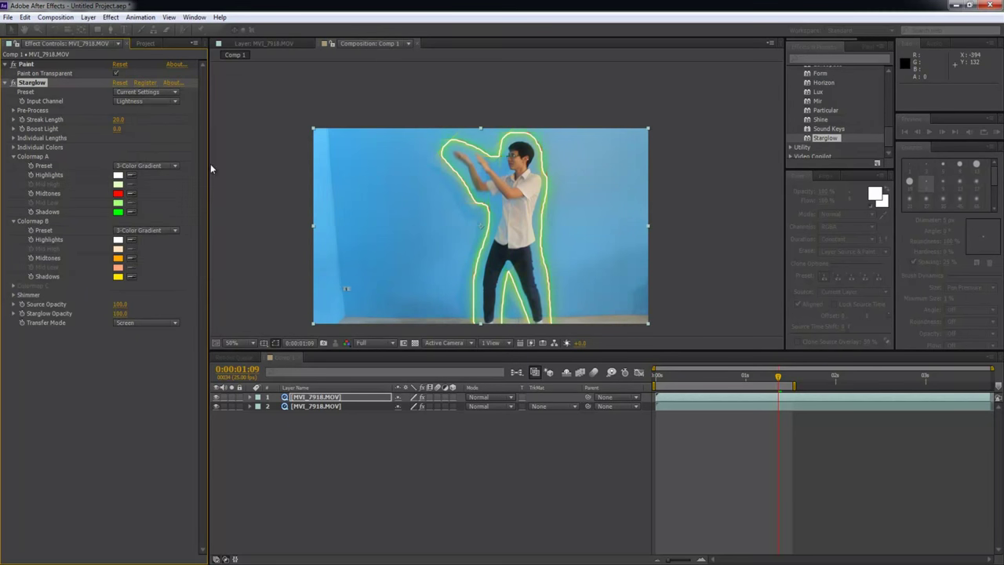
Change the Shadows color in Starglow's Colormap A to yellow and check the glow along the timeline.
left_click(117, 212)
left_click_drag(296, 202, 303, 117)
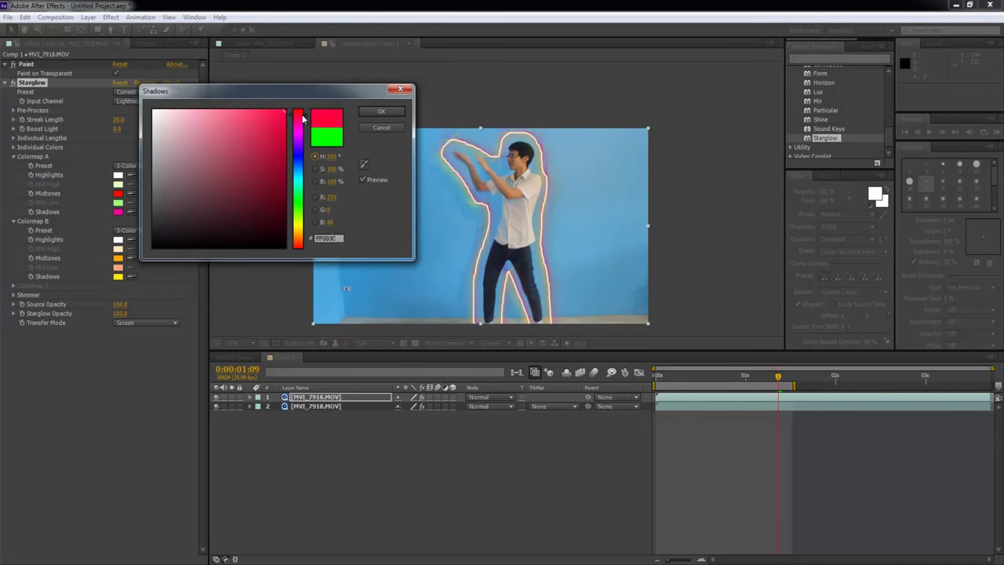
left_click(302, 230)
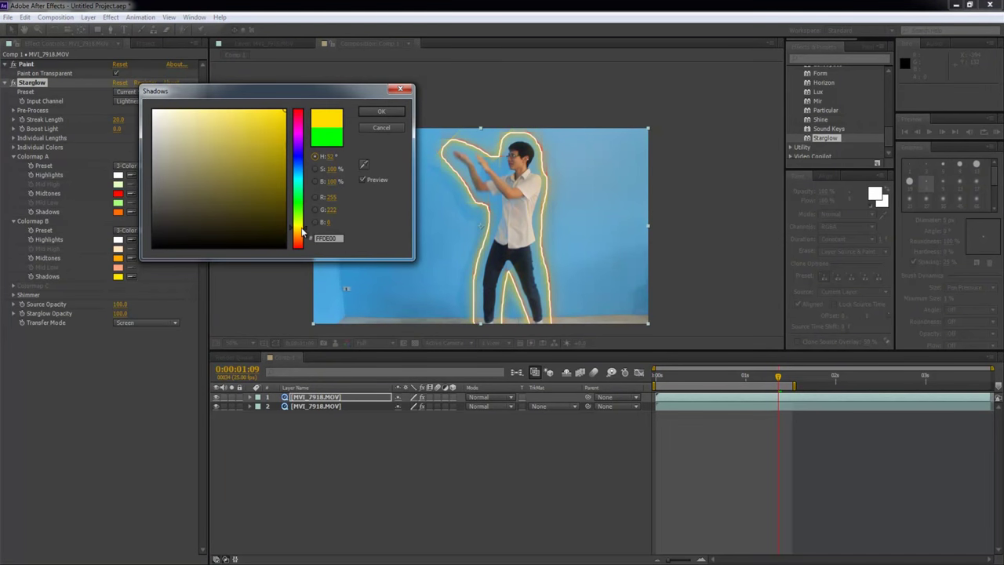
left_click(381, 112)
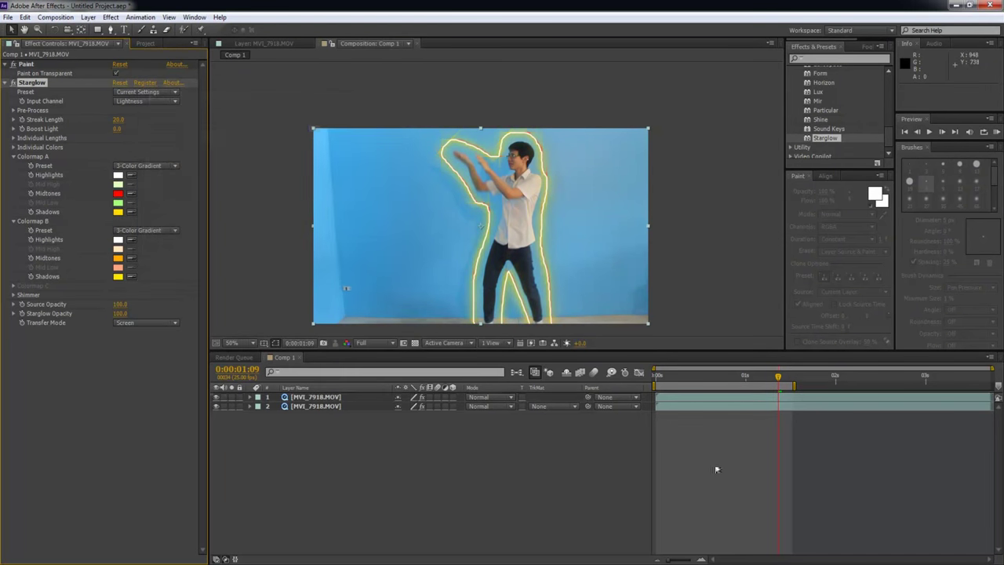
left_click(657, 377)
left_click_drag(657, 377, 764, 371)
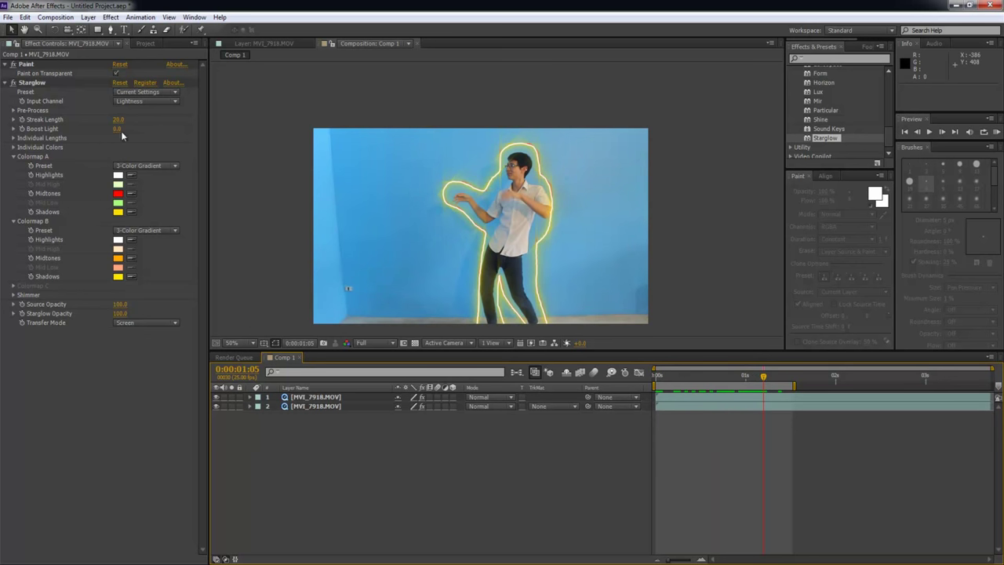
Set Starglow's Boost Light to 0.5 and Streak Length to 10 on the top MVI_7918.MOV layer.
mouse_move(118, 128)
left_mouse_down()
mouse_move(135, 140)
mouse_move(116, 119)
mouse_move(153, 119)
mouse_move(115, 130)
mouse_move(120, 119)
left_mouse_up()
left_click(116, 131)
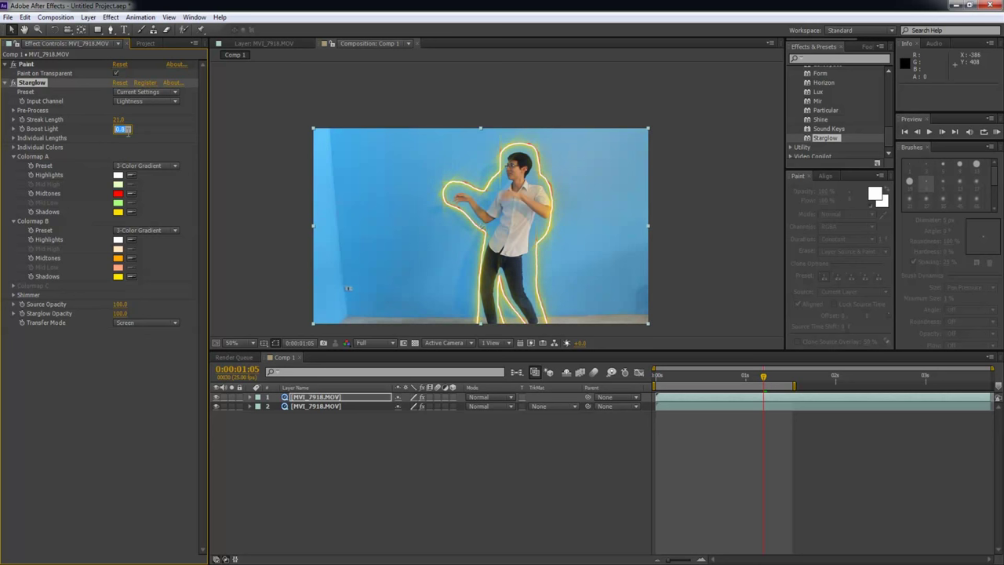
key("Return")
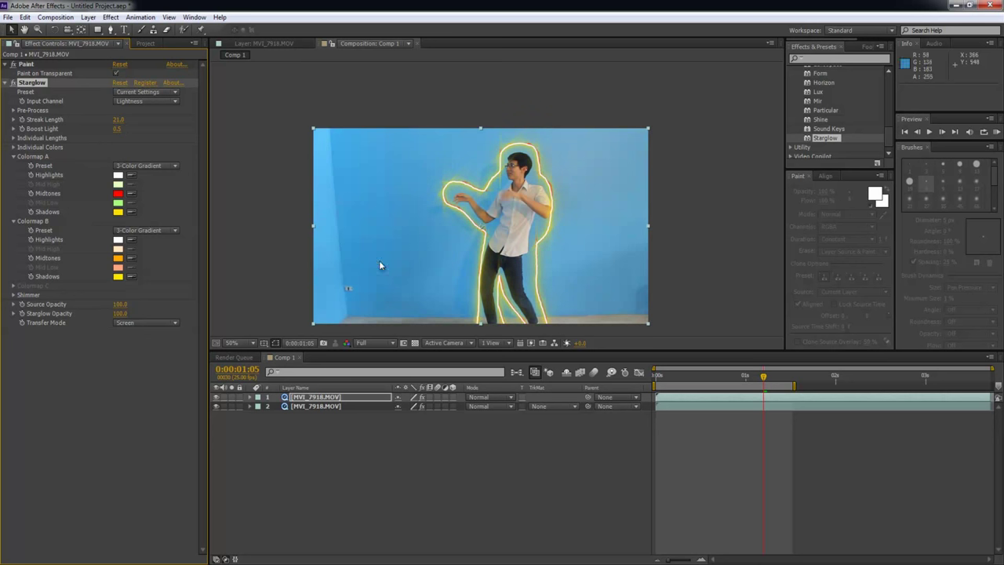
left_click(116, 120)
type("10")
key("Return")
scroll(619, 212, "up", 2)
left_click_drag(604, 104, 598, 206)
scroll(598, 207, "down", 2)
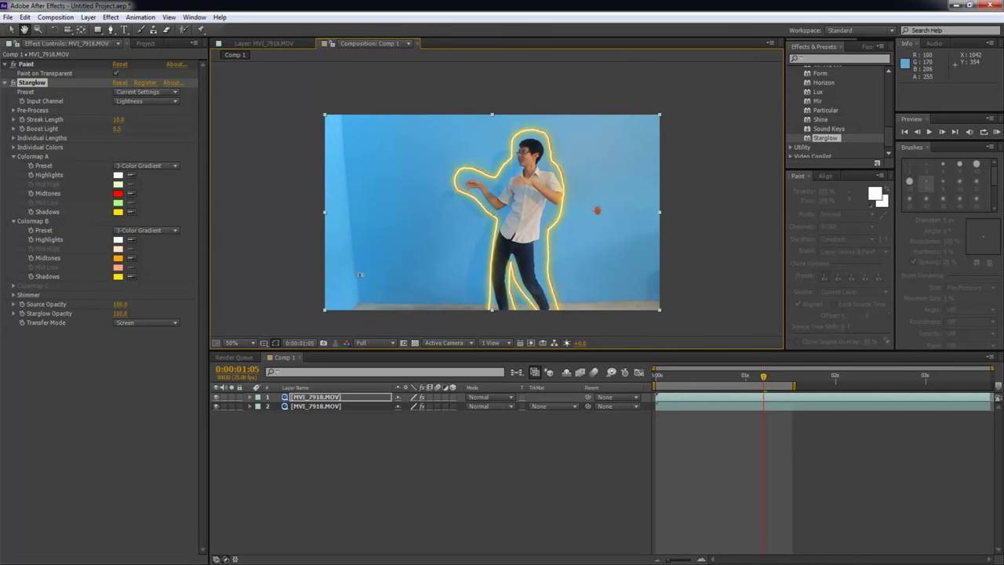
Play a RAM preview of the glowing outline animation and stop it.
key("v")
key("KP_0")
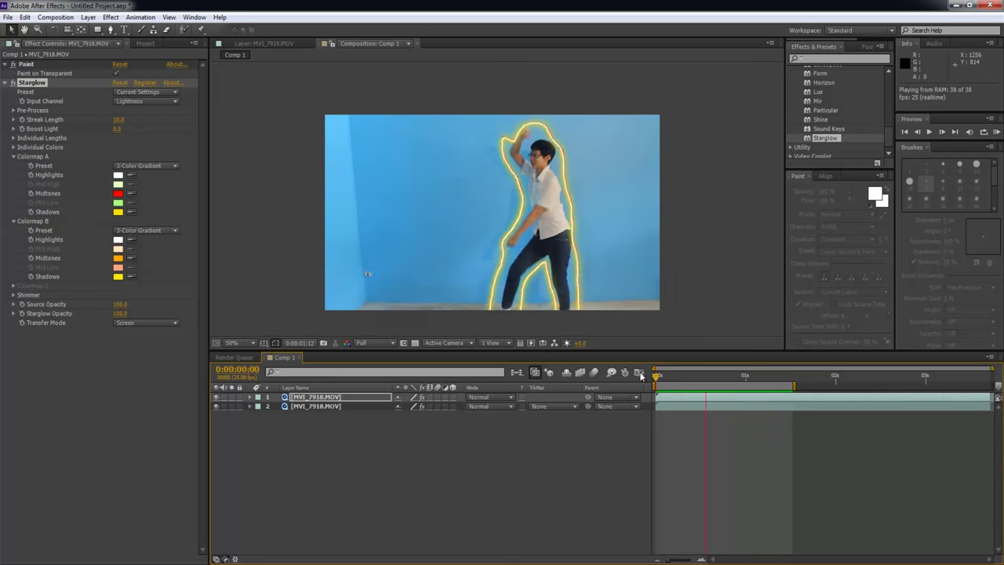
key("space")
left_click(698, 434)
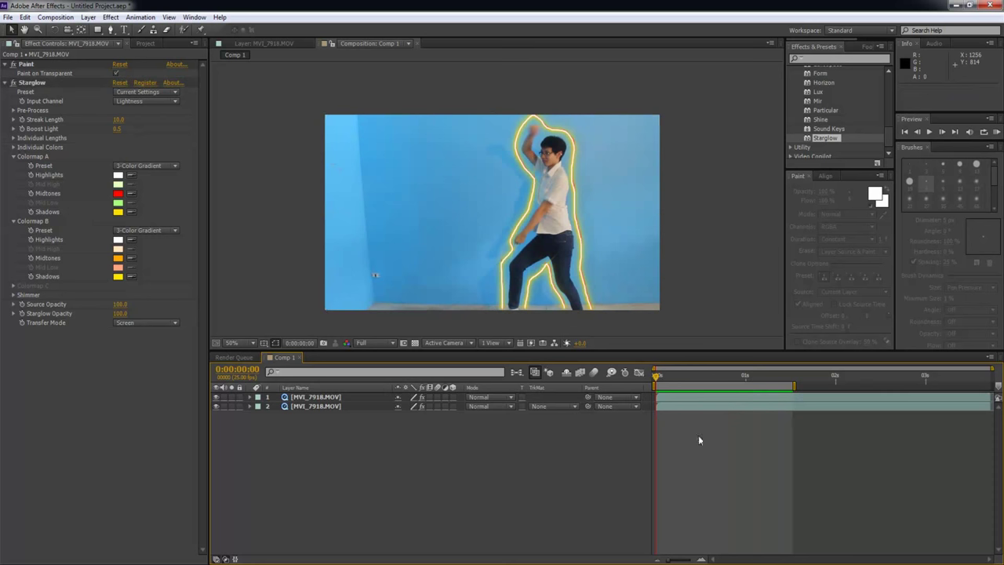
Apply the Color Key keying effect to the lower MVI_7918.MOV layer.
left_click(318, 407)
left_click(391, 455)
left_click(336, 407)
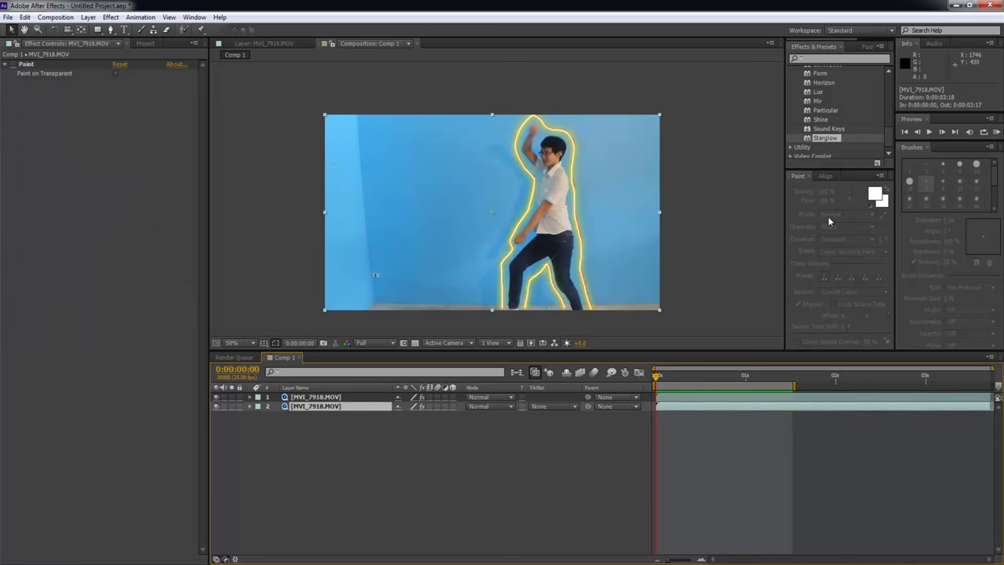
left_click(825, 176)
left_click(824, 58)
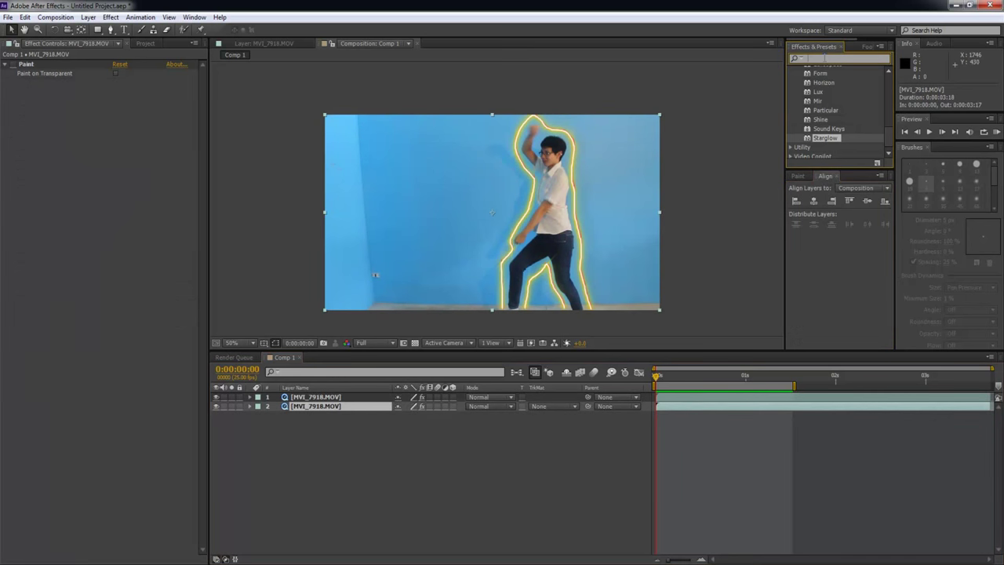
scroll(823, 102, "up", 3)
left_click(788, 91)
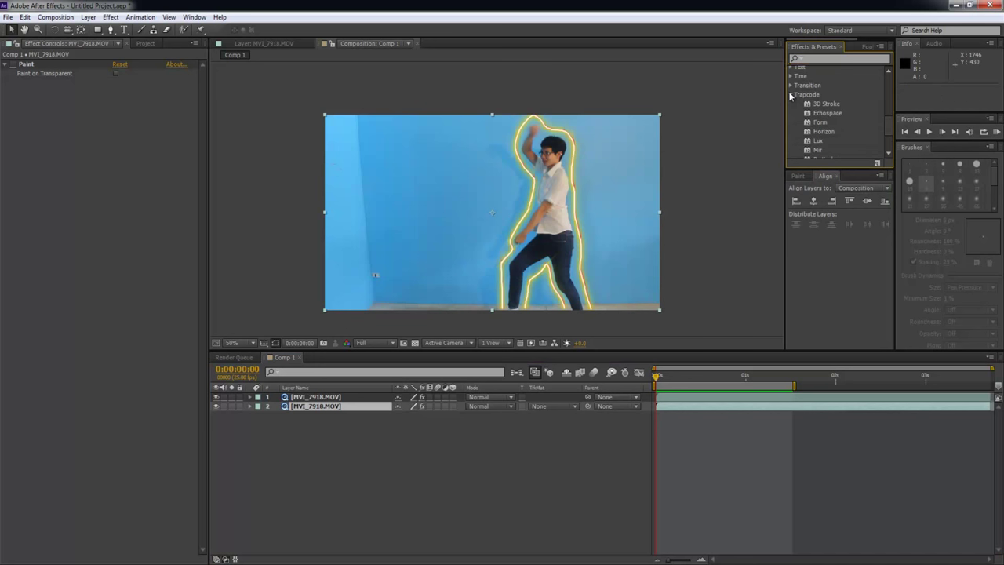
scroll(794, 138, "up", 3)
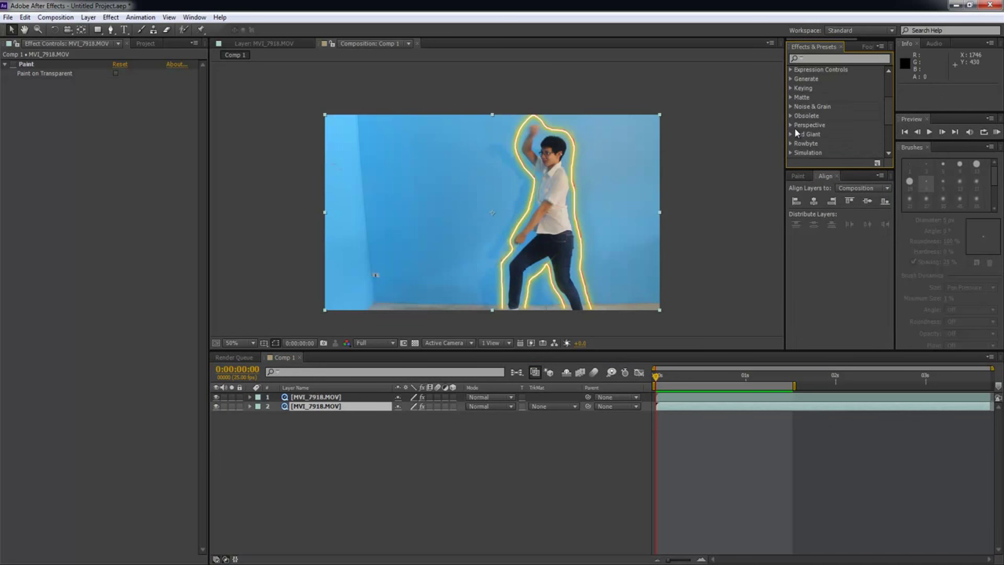
left_click(792, 88)
left_click_drag(826, 98, 663, 404)
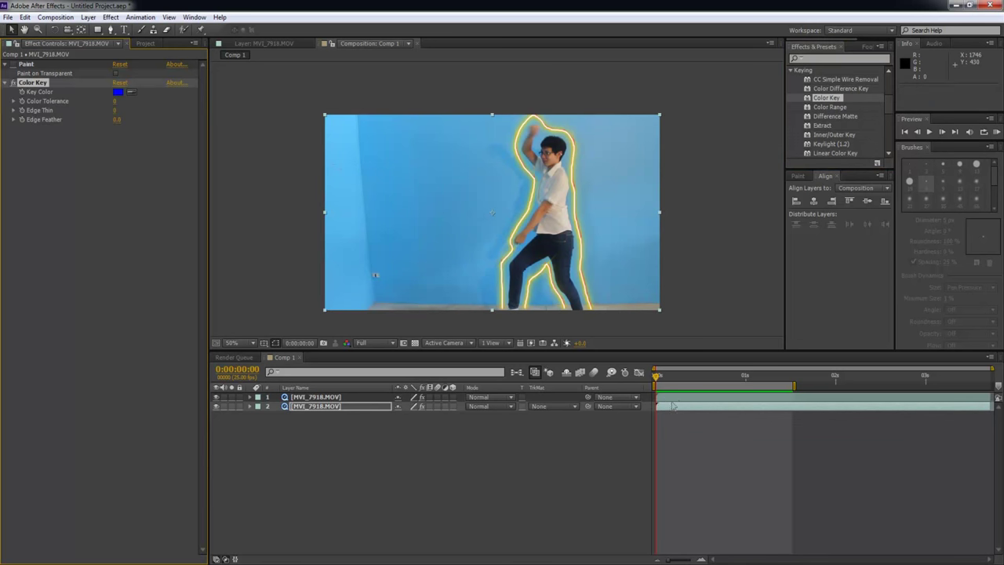
Sample the blue wall as the Color Key color, raise Color Tolerance, and set Edge Thin to 2 and Edge Feather to 3.1.
left_click(132, 92)
left_click(388, 134)
mouse_move(115, 105)
left_mouse_down()
mouse_move(130, 118)
mouse_move(121, 118)
left_mouse_up()
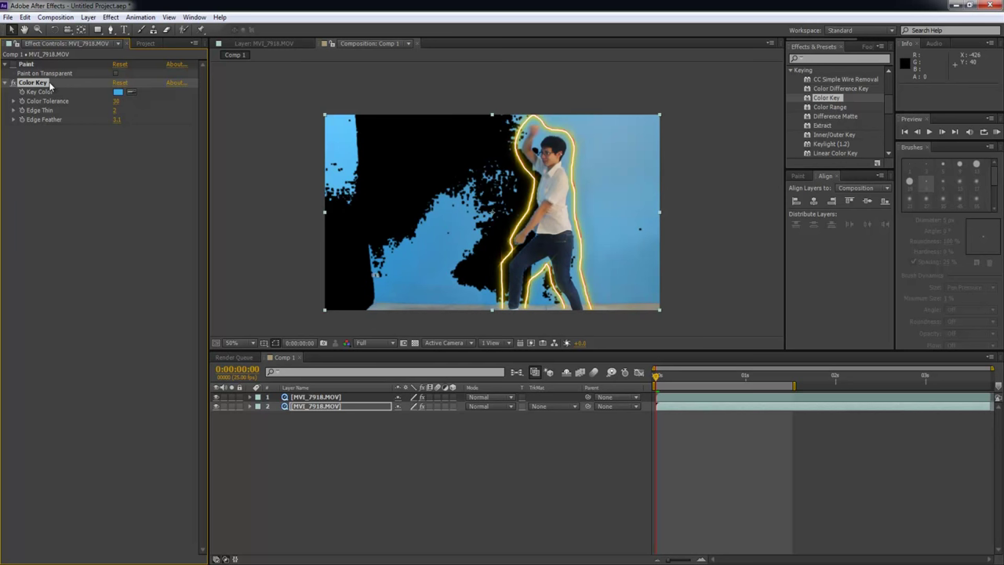
Duplicate Color Key three times, sampling a different remaining blue wall shade for each copy, until the wall behind the man is removed.
key("ctrl+d")
left_click(130, 137)
left_click(345, 143)
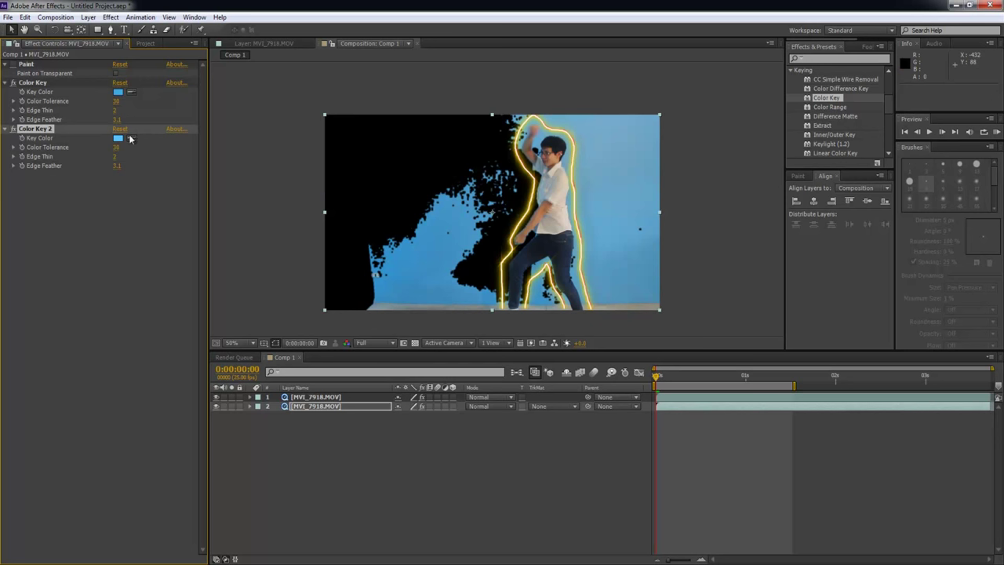
key("ctrl+d")
left_click(131, 183)
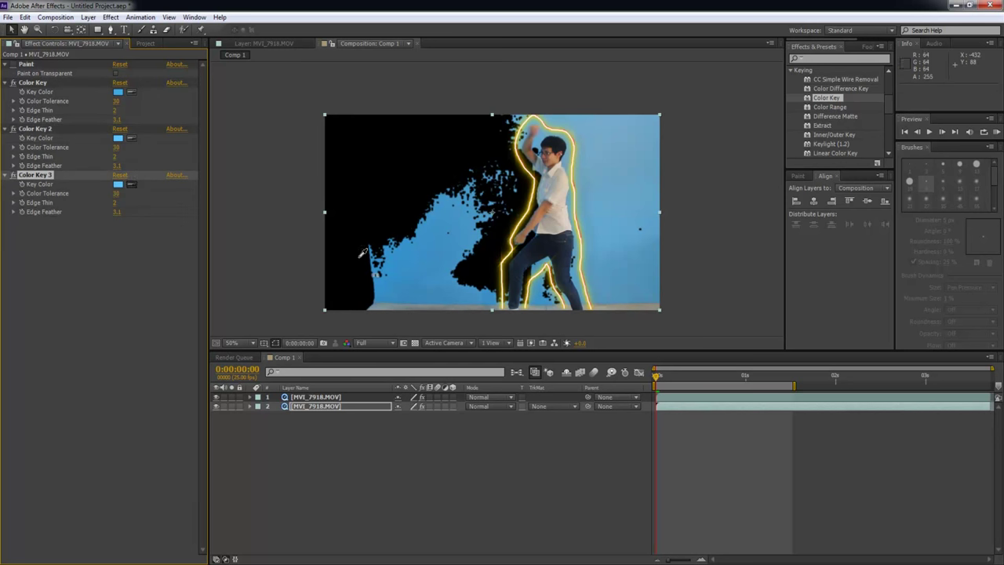
left_click(428, 281)
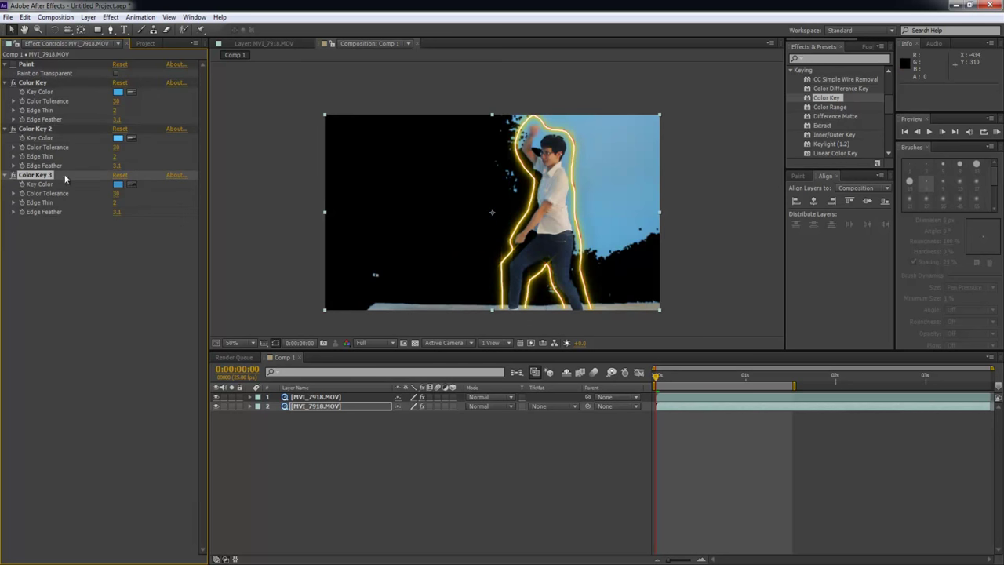
key("ctrl+d")
left_click(131, 230)
left_click(619, 193)
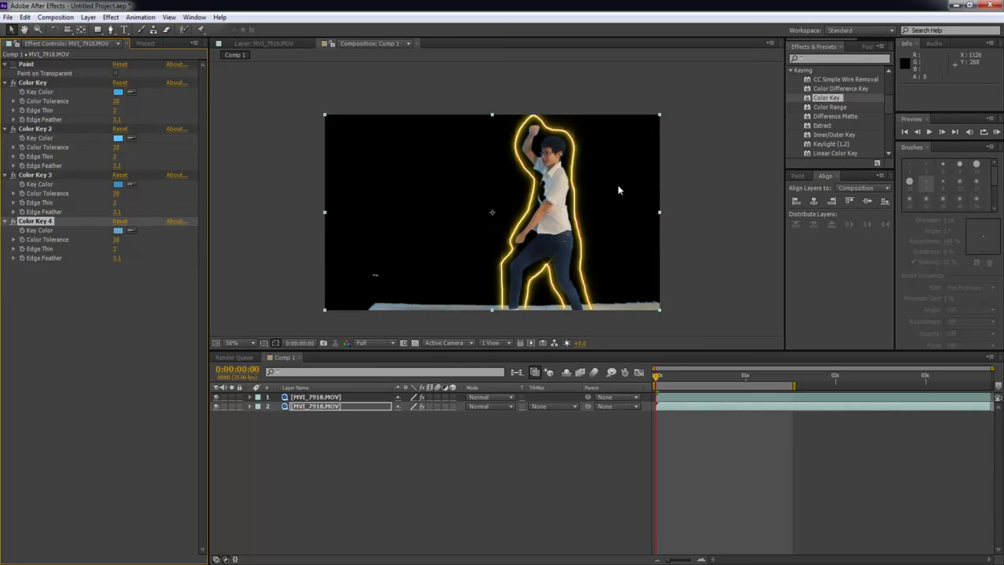
left_click(484, 469)
left_click_drag(659, 376, 702, 380)
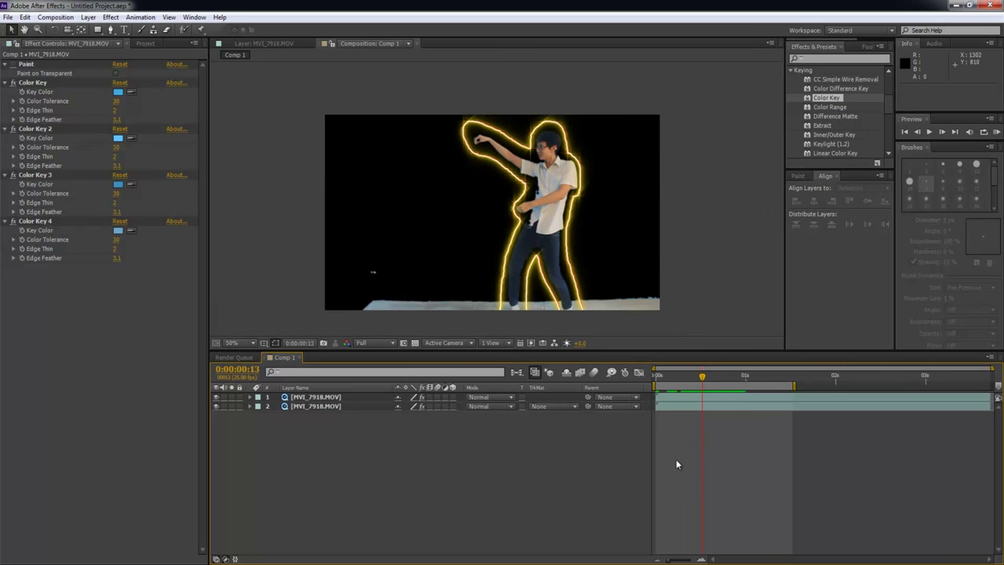
Compare the Add, Lighten, Normal and Screen blending modes on the top MVI_7918.MOV layer and settle on Add.
left_click(491, 406)
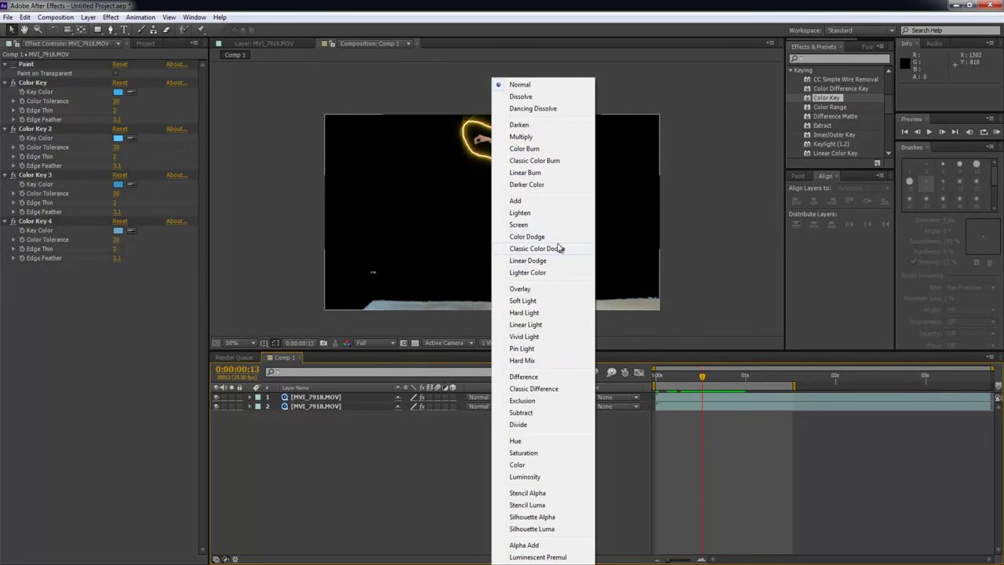
left_click(515, 201)
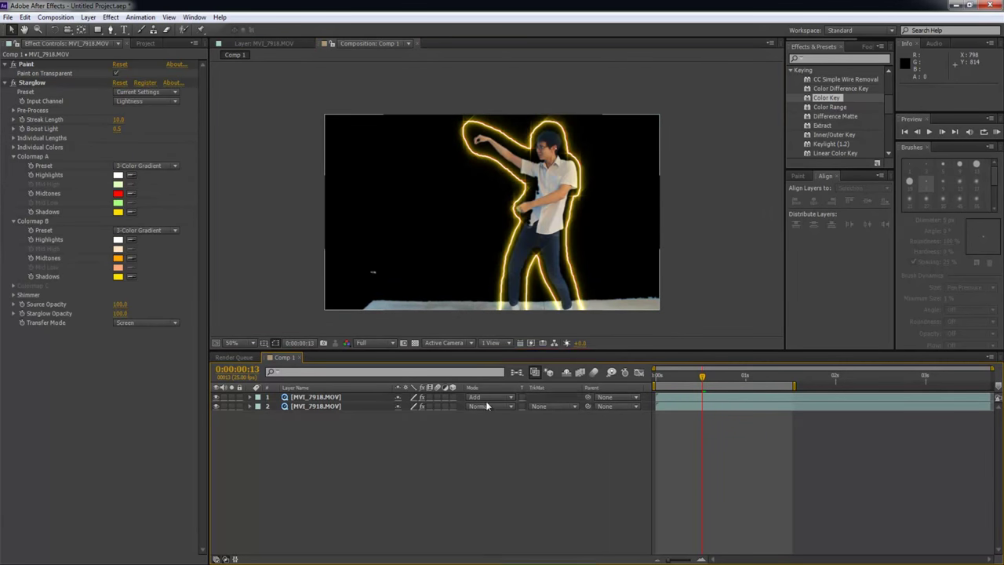
left_click(486, 398)
left_click(524, 214)
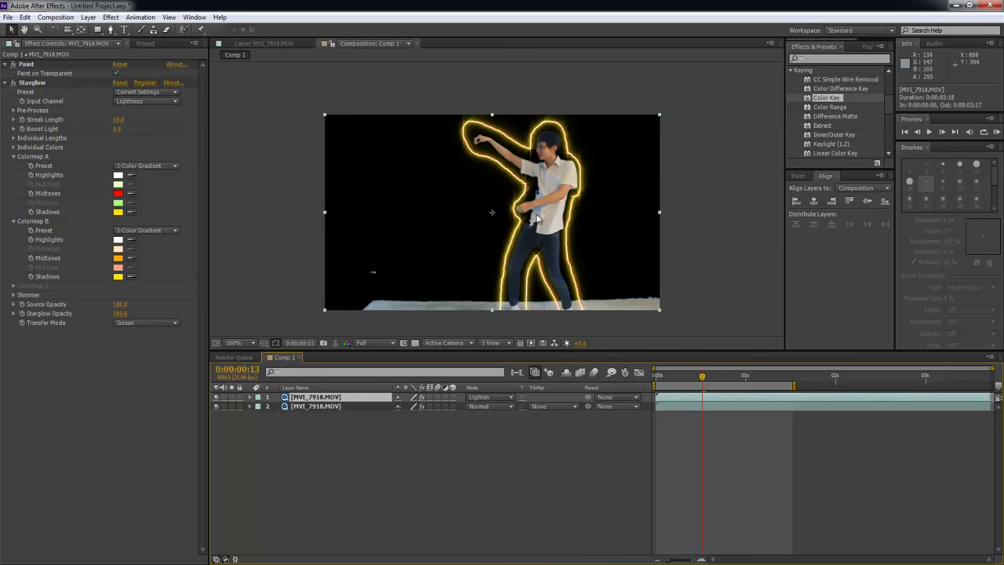
scroll(537, 220, "up", 2)
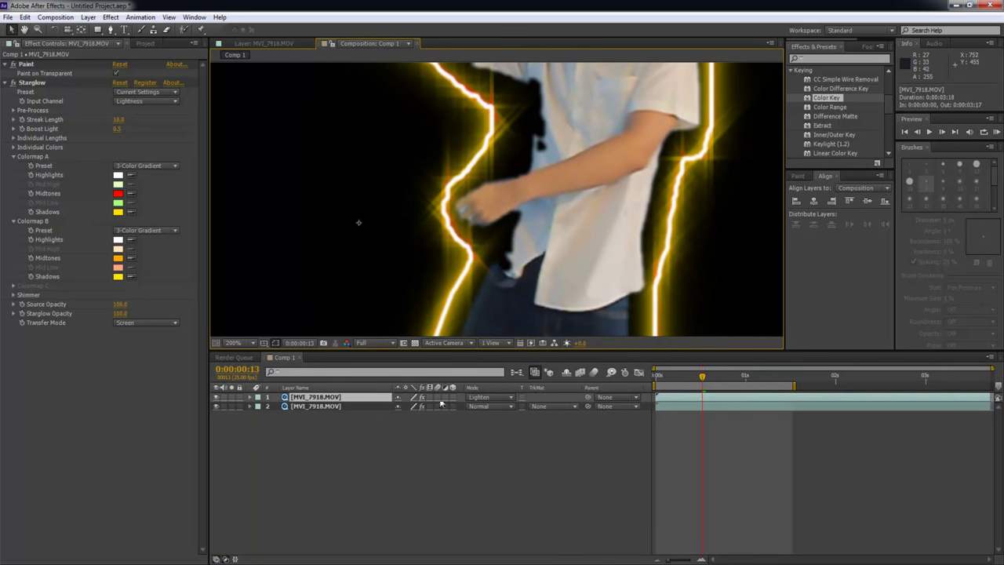
left_click(483, 398)
left_click(513, 81)
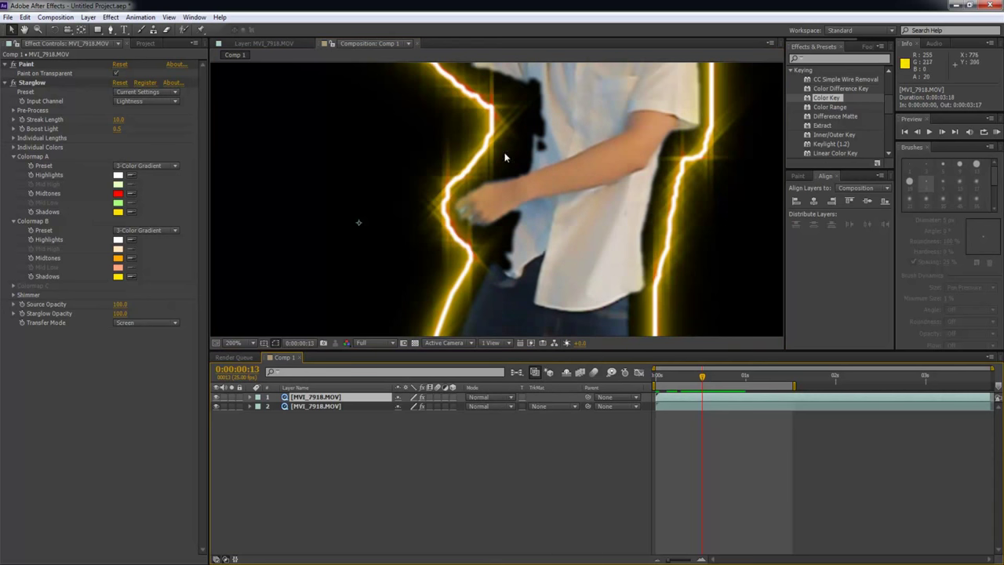
left_click(486, 396)
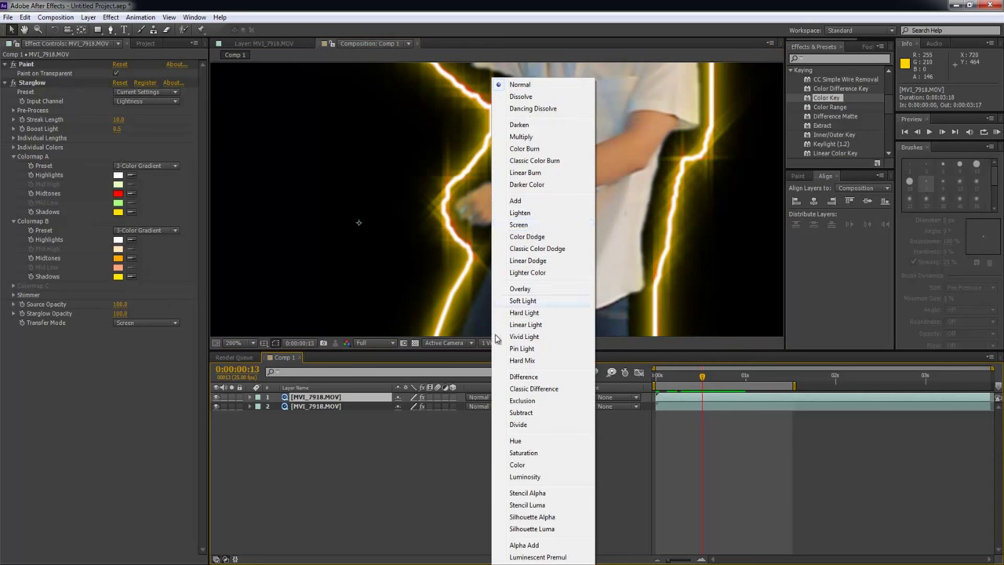
left_click(530, 225)
left_click(476, 397)
left_click(516, 201)
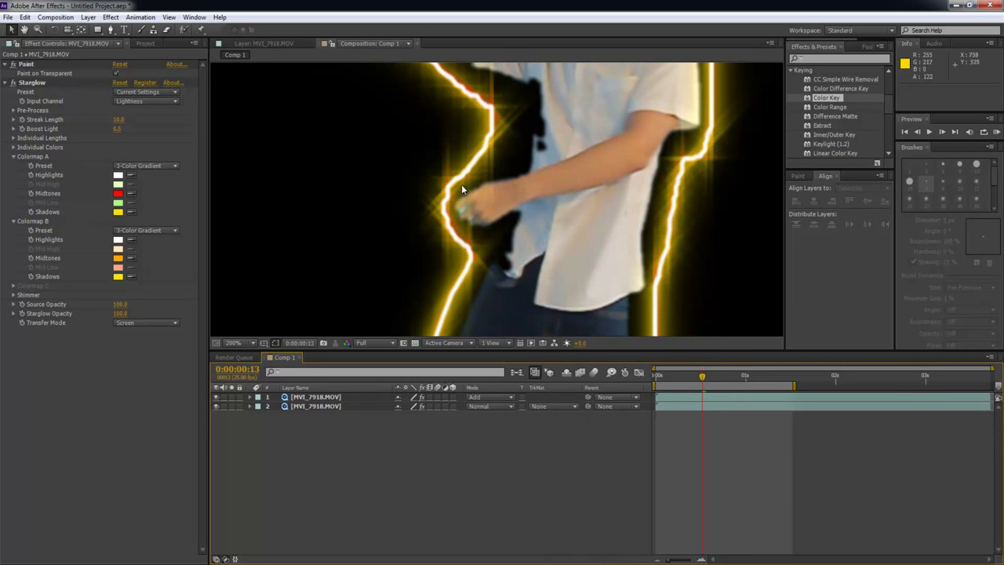
Set Starglow's Streak Length to 11 on the top layer and change the Colormap A Midtones color to light blue.
left_click(671, 400)
mouse_move(118, 124)
left_mouse_down()
mouse_move(143, 119)
mouse_move(117, 122)
left_mouse_up()
left_click(119, 196)
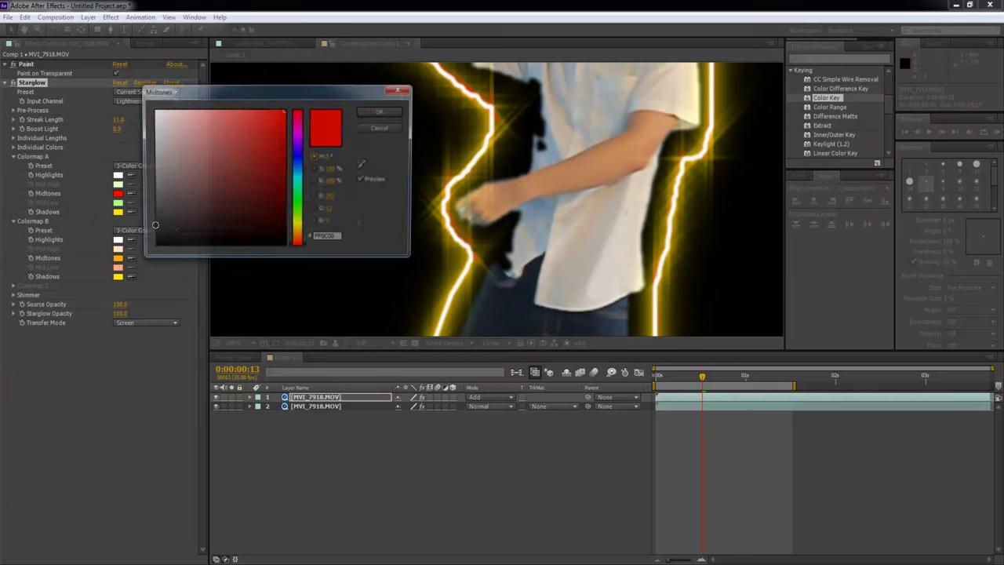
left_click(298, 163)
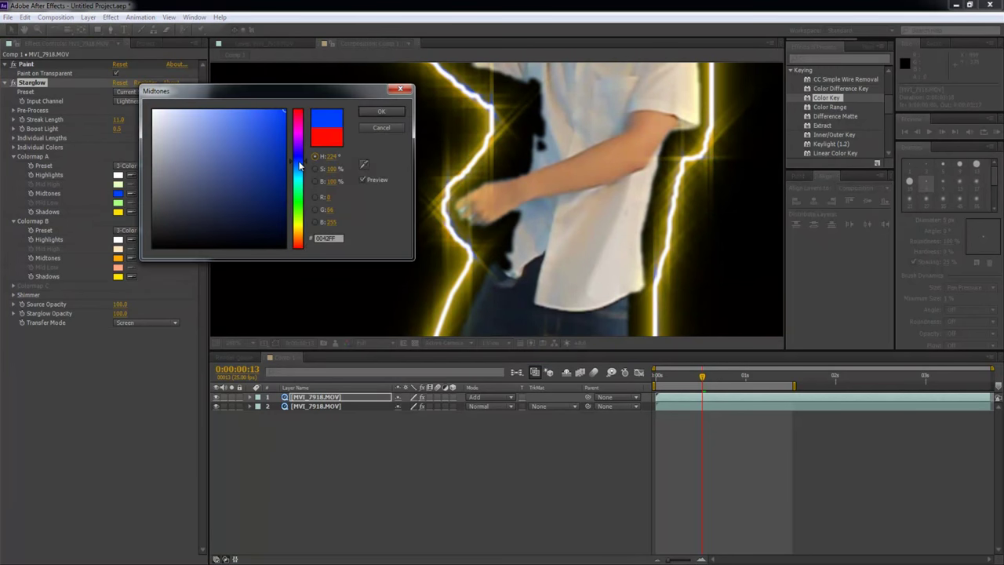
left_click(375, 111)
left_click(119, 194)
left_click(243, 112)
left_click(366, 113)
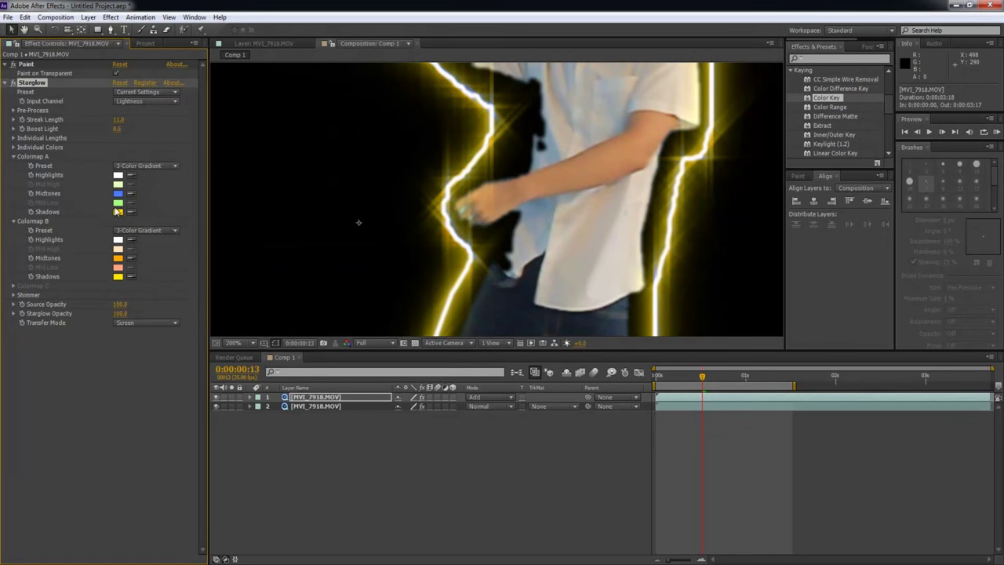
Change the Shadows color in Starglow's Colormap A to deep blue, 2400FF.
left_click(119, 212)
left_click(298, 157)
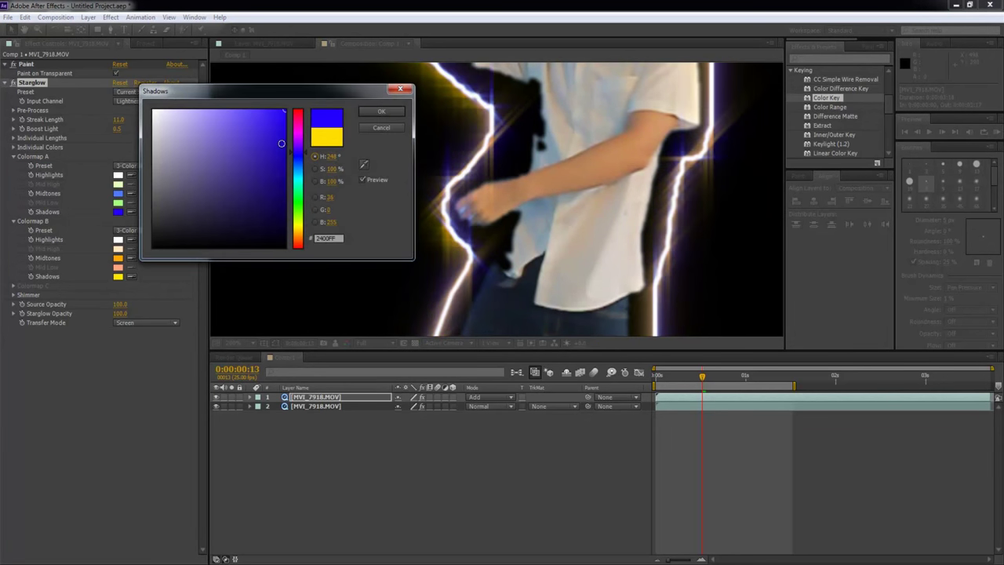
left_click(375, 112)
Change Starglow's Colormap B Midtones color to cyan and its Shadows color to dark teal.
left_click(119, 256)
left_click(298, 174)
left_click(370, 112)
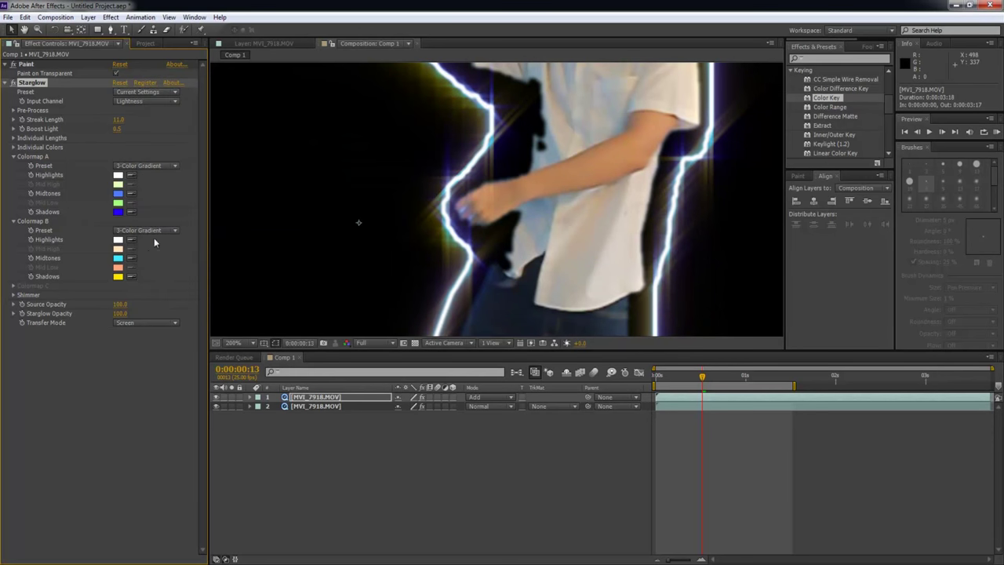
left_click(117, 277)
left_click(298, 174)
left_click_drag(277, 140, 283, 152)
left_click(378, 114)
scroll(596, 250, "down", 4)
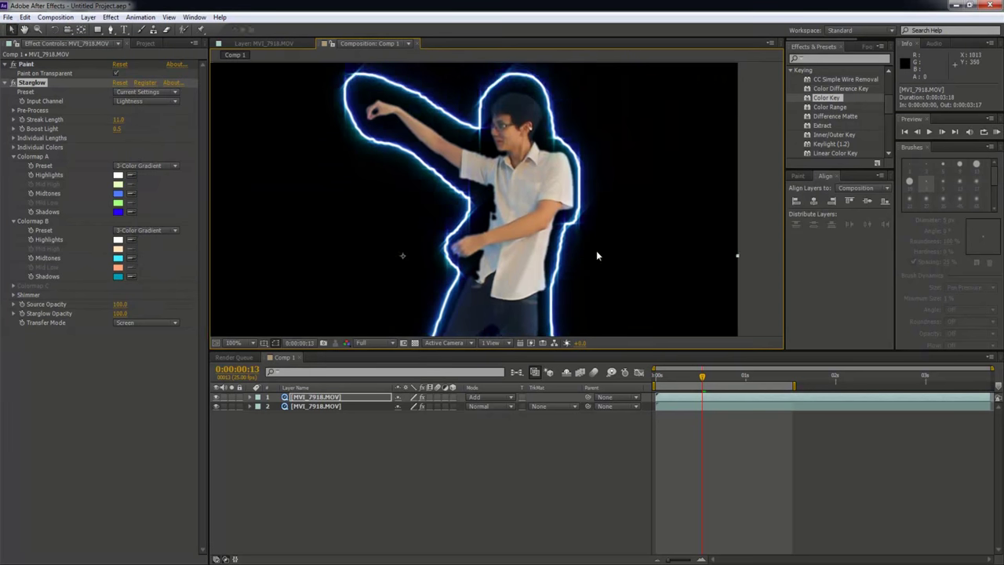
left_click_drag(614, 240, 628, 227)
left_click(710, 263)
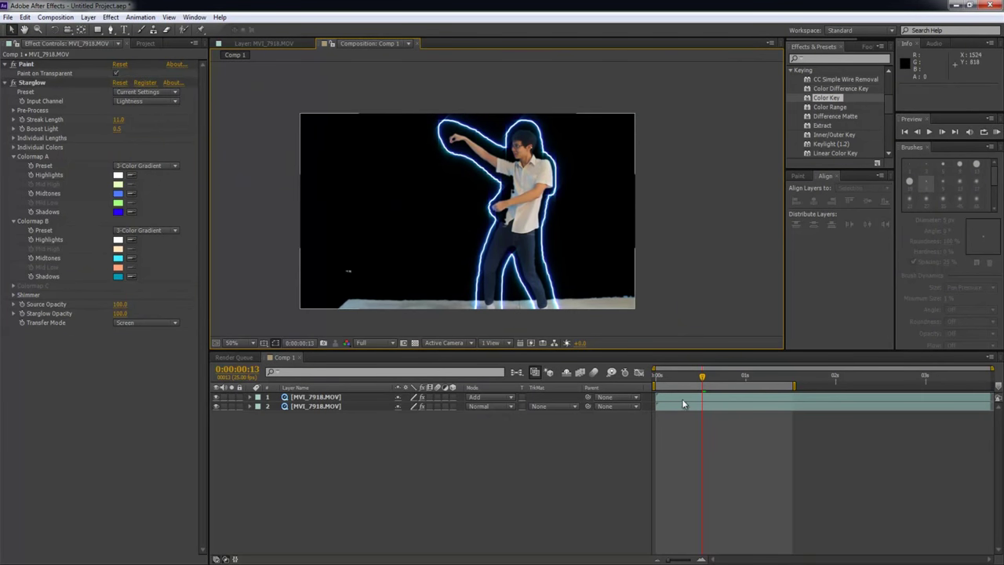
Enlarge and reposition both MVI_7918.MOV layers so the floor falls outside the frame, and pre-compose them together as Pre-comp 1.
key("ctrl+a")
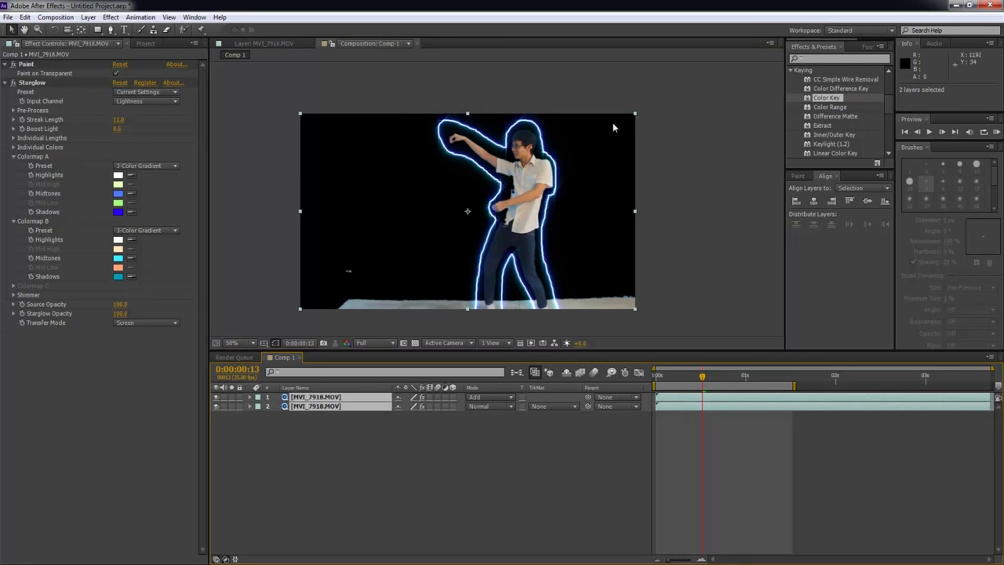
left_click_drag(633, 117, 510, 157)
key("ctrl+z")
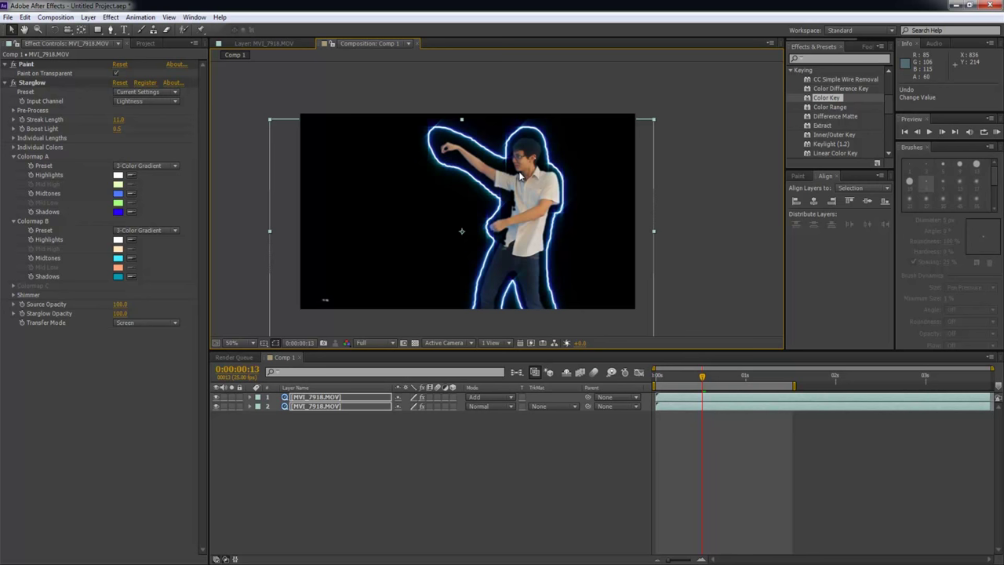
mouse_move(548, 270)
left_mouse_down()
mouse_move(560, 252)
mouse_move(563, 261)
left_mouse_up()
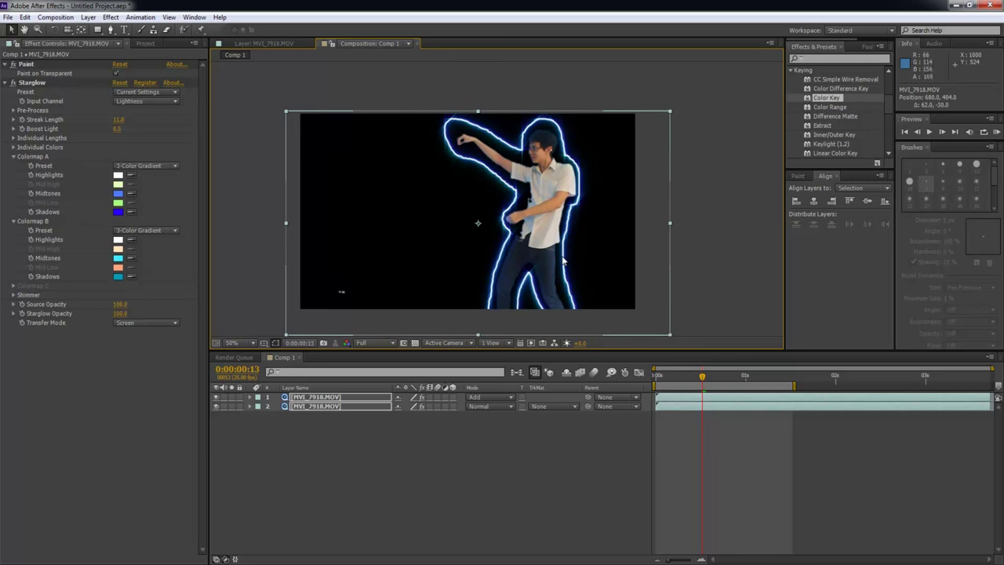
key("ctrl+shift+c")
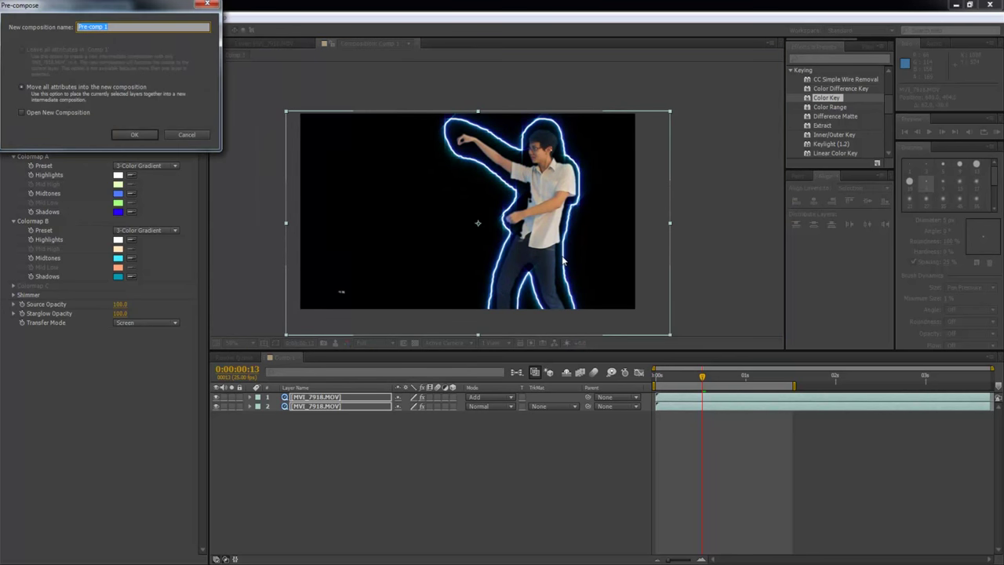
key("Return")
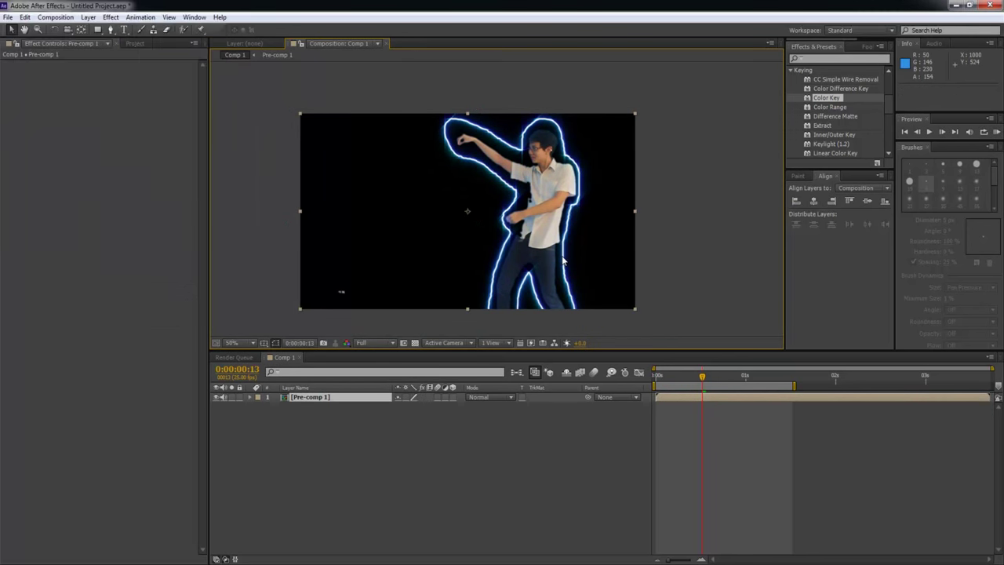
Duplicate the Pre-comp 1 layer and offset the two copies horizontally so both figures stand side by side.
left_click_drag(495, 254, 588, 260)
key("ctrl+d")
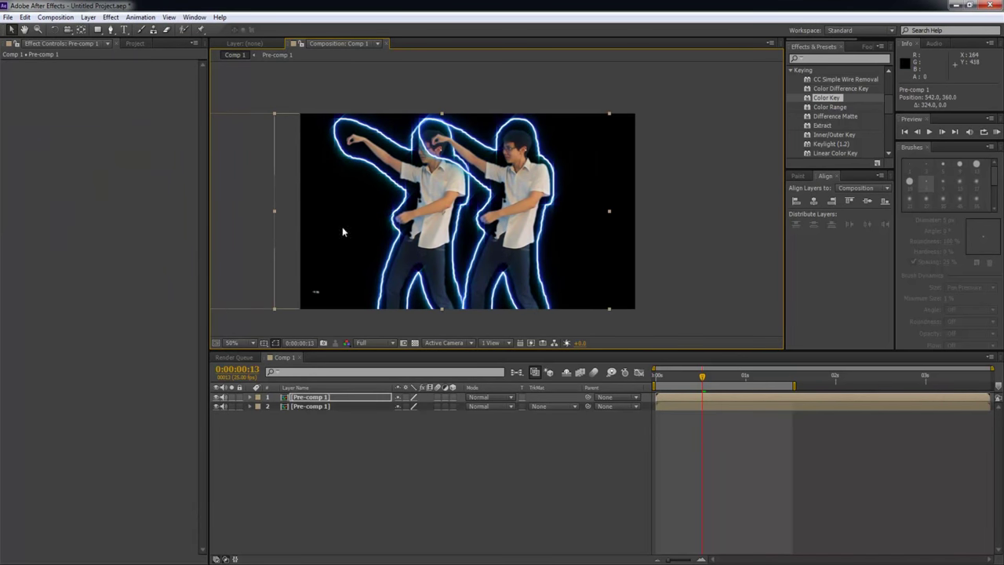
left_click_drag(274, 212, 464, 224)
key("ctrl+z")
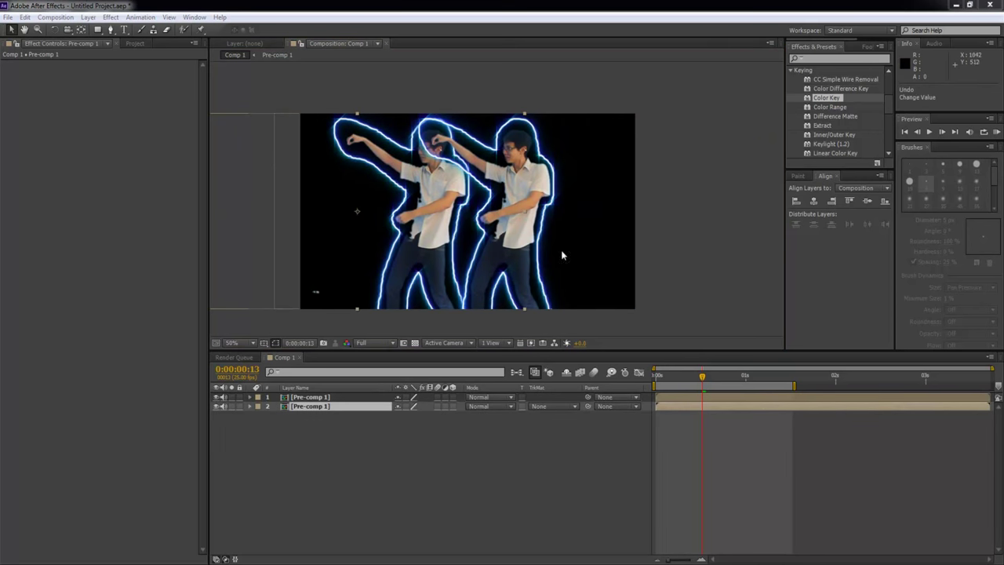
Search the effects and presets for flip with the top Pre-comp 1 layer selected.
left_click(696, 398)
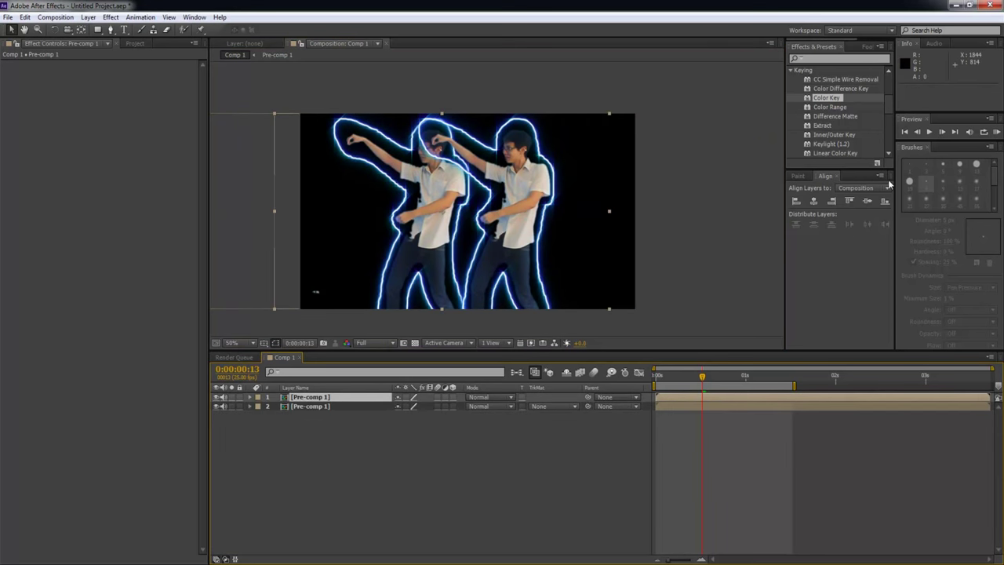
left_click(838, 60)
type("flip")
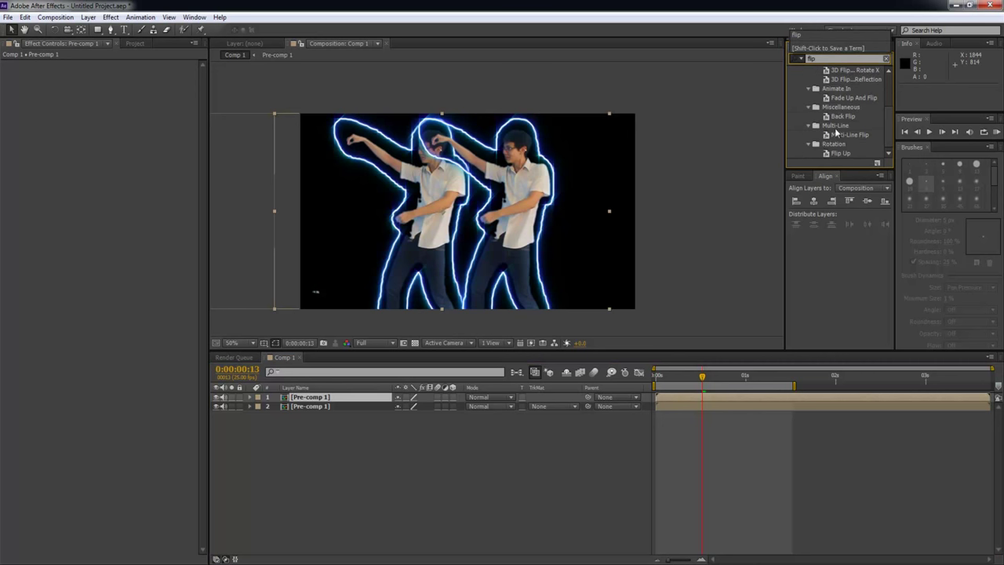
key("Return")
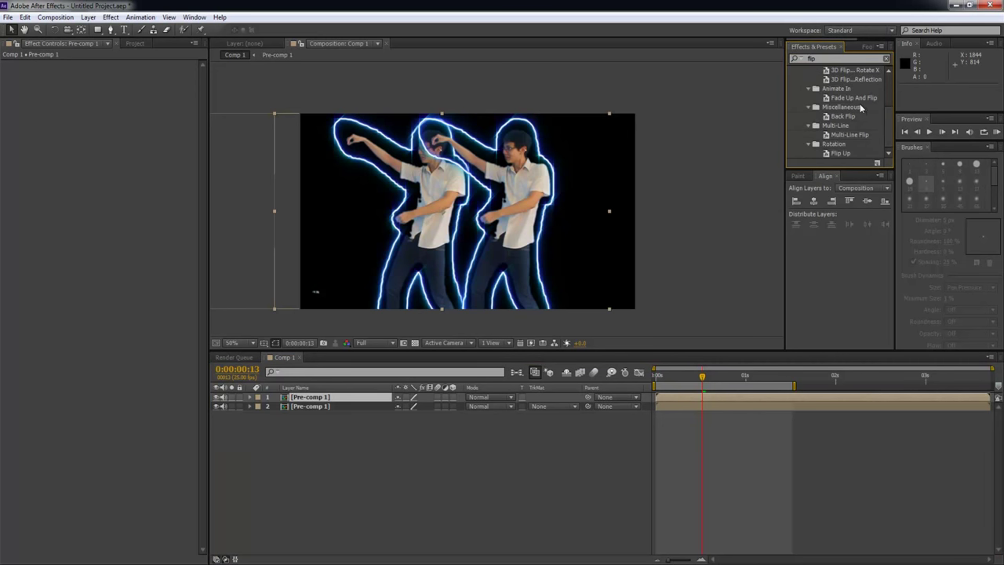
Mirror the top Pre-comp 1 layer with a Scale of -100, 100% and place it beside the other figure, back to back.
left_click(318, 397)
key("s")
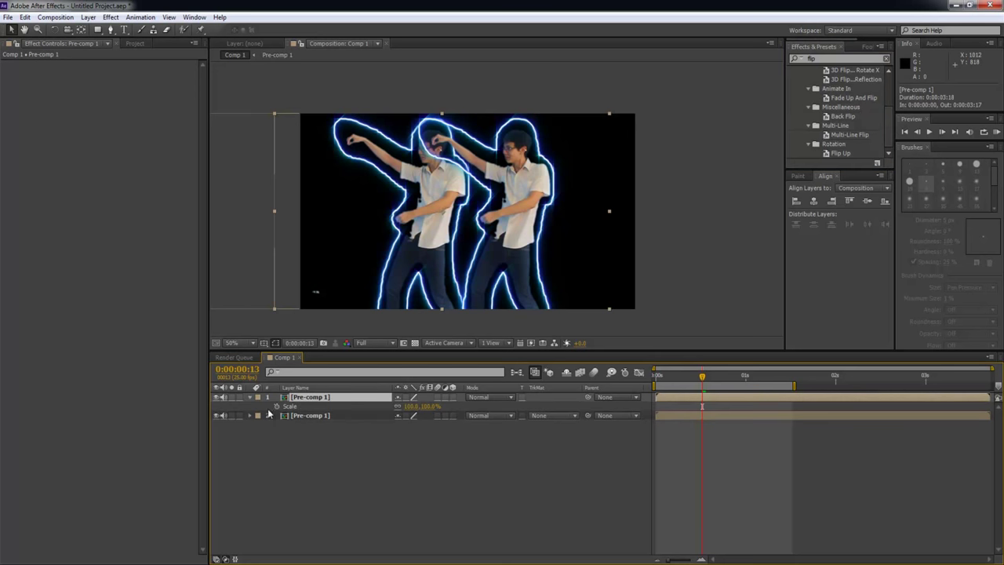
left_click(408, 407)
type("-100")
key("Return")
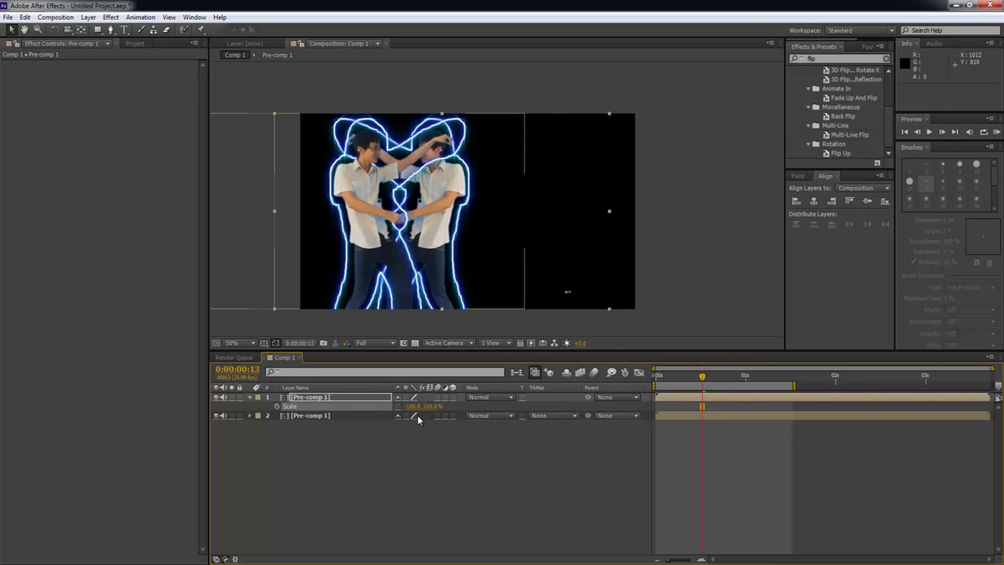
left_click_drag(382, 265, 528, 263)
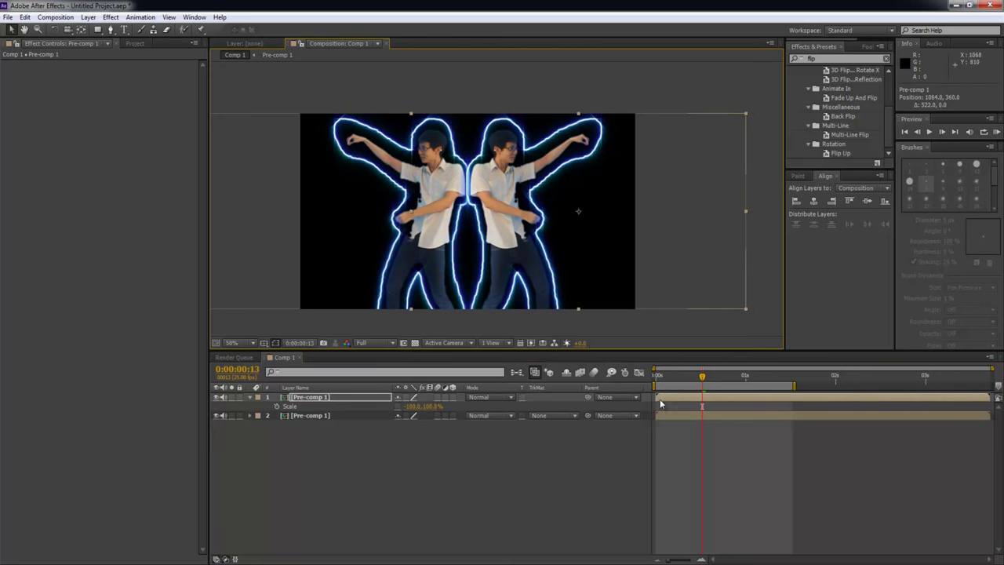
Shift both Pre-comp 1 layers together slightly to fine-tune their placement in the frame, and preview the mirrored animation.
key("ctrl+a")
left_click_drag(530, 305, 524, 302)
key("Right")
key("Right")
key("Right")
key("Right")
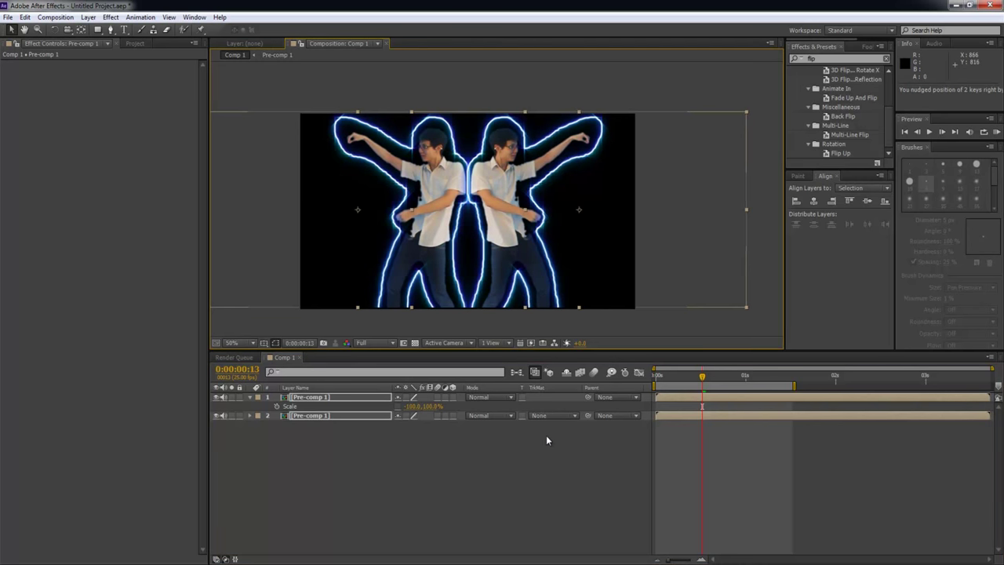
left_click(745, 490)
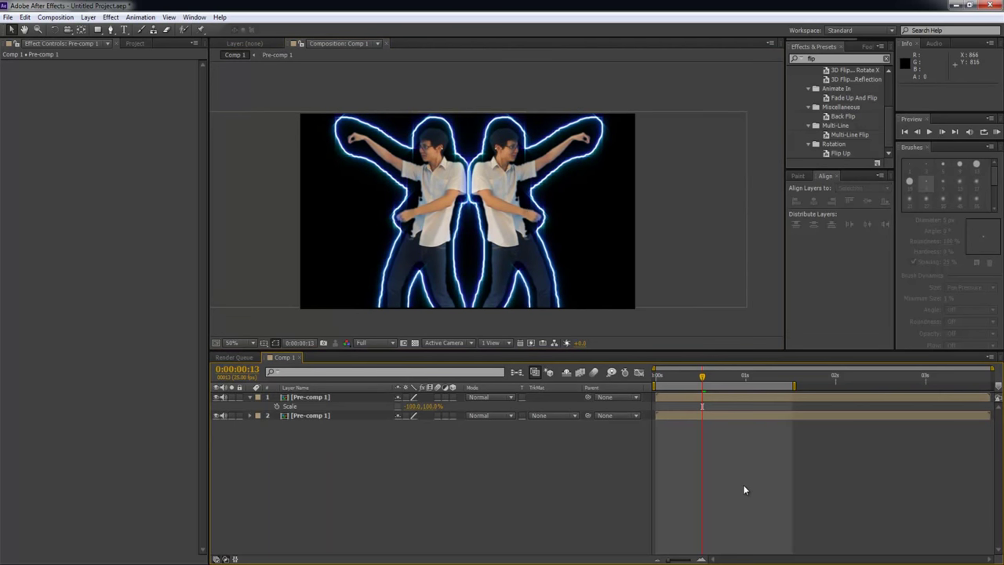
key("KP_0")
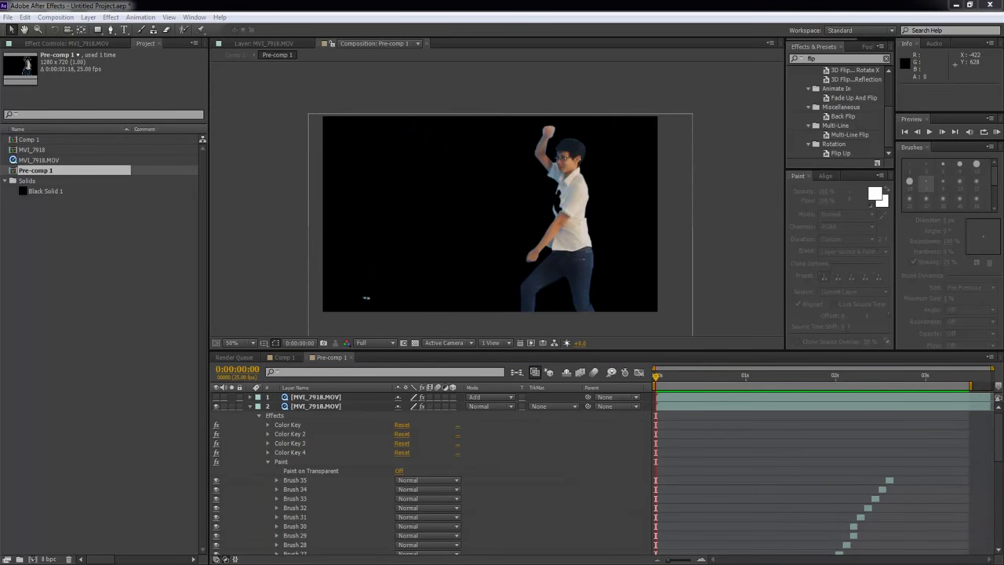
Preview Pre-comp 1 and copy its lower MVI_7918.MOV layer into a new HDV/HDTV 720 25 composition named Comp 2.
left_click(694, 435)
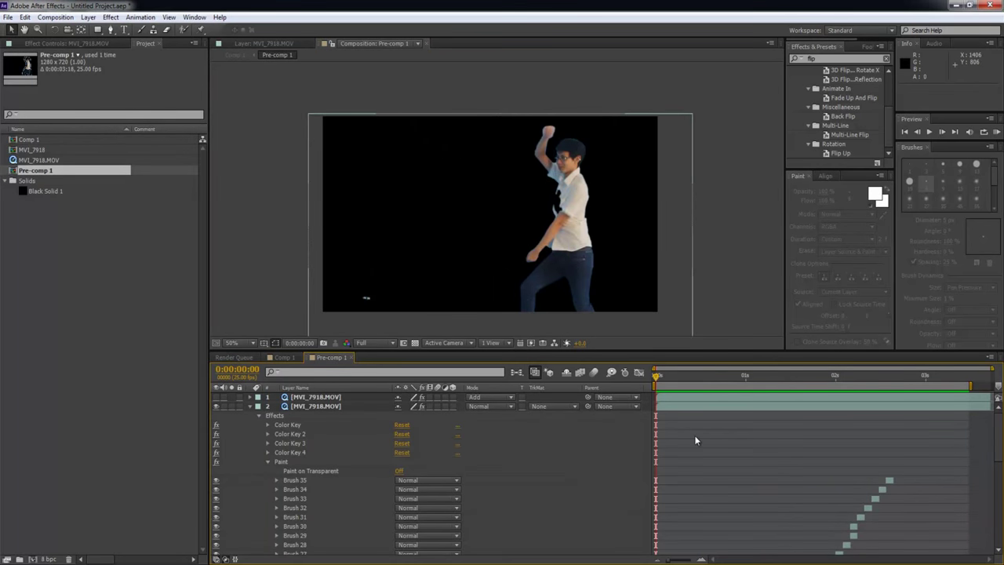
key("KP_0")
left_click(44, 162)
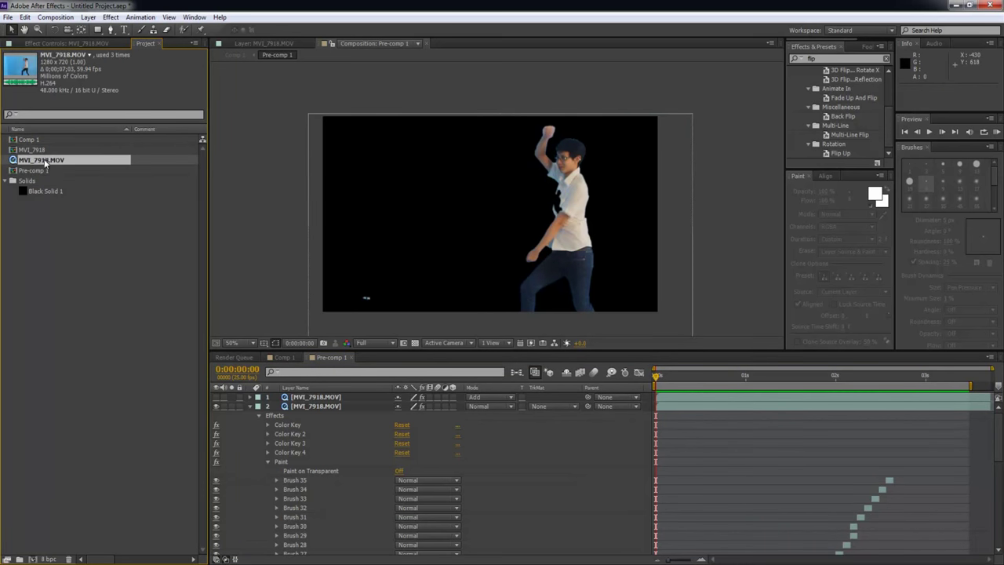
left_click(689, 409)
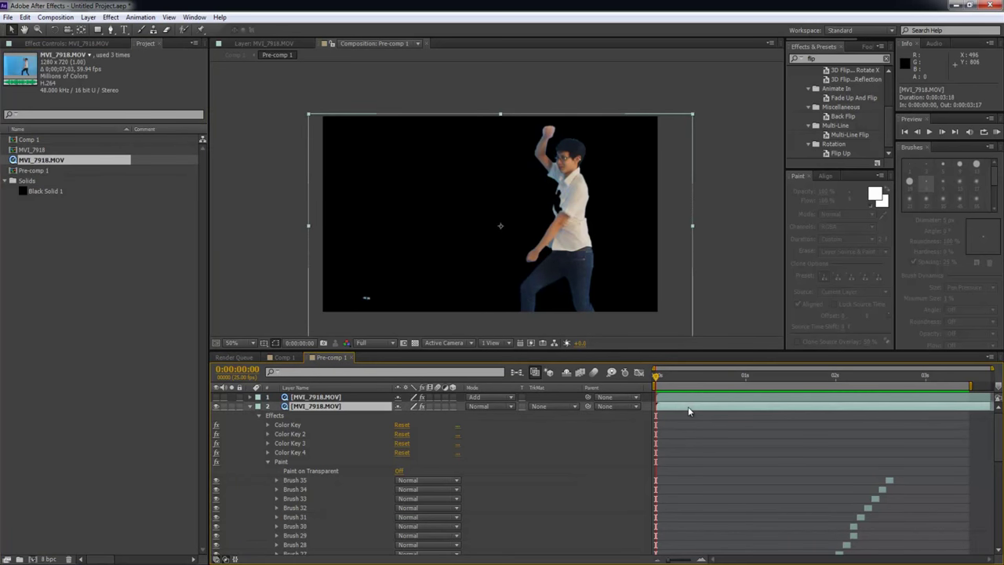
key("ctrl+c")
left_click(30, 559)
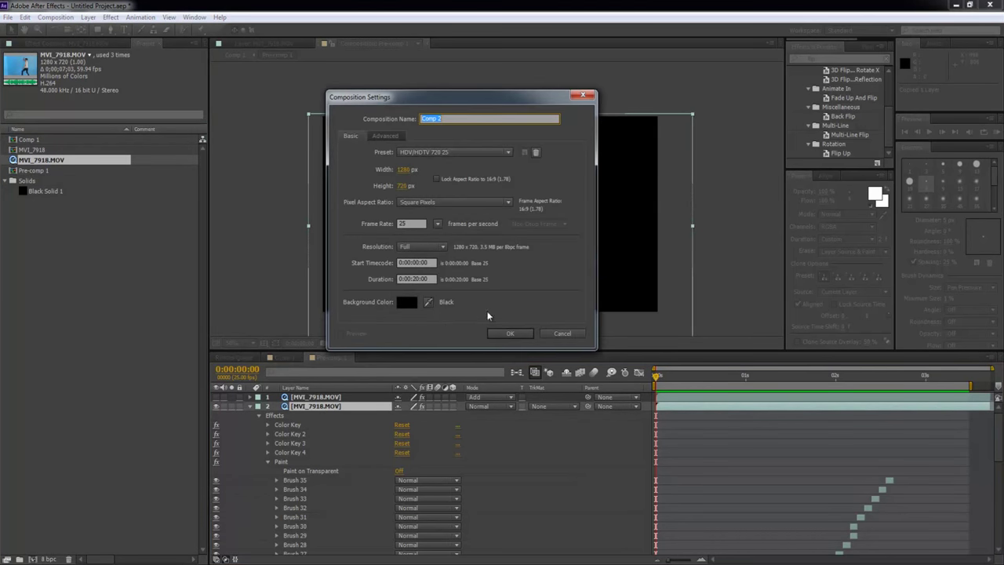
left_click(506, 333)
key("ctrl+v")
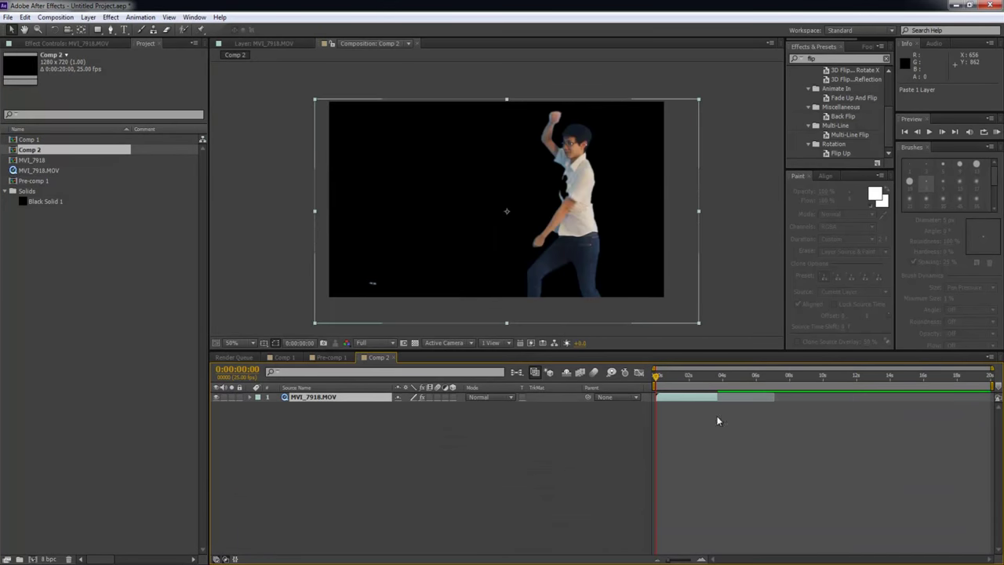
Shorten the work area of Comp 2 to end at 0:00:03:18 and trim the composition to it.
left_click_drag(993, 382, 779, 383)
right_click(720, 384)
left_click(733, 421)
Delete the Paint effect from the MVI_7918.MOV layer in Comp 2 and play the keyed footage from the first frame.
left_click(251, 397)
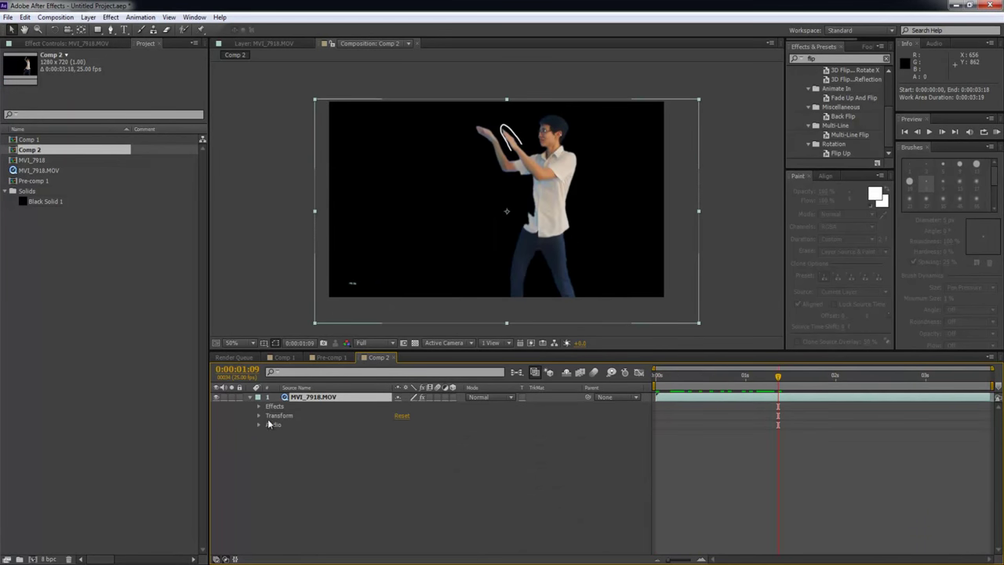
left_click(257, 407)
left_click(258, 407)
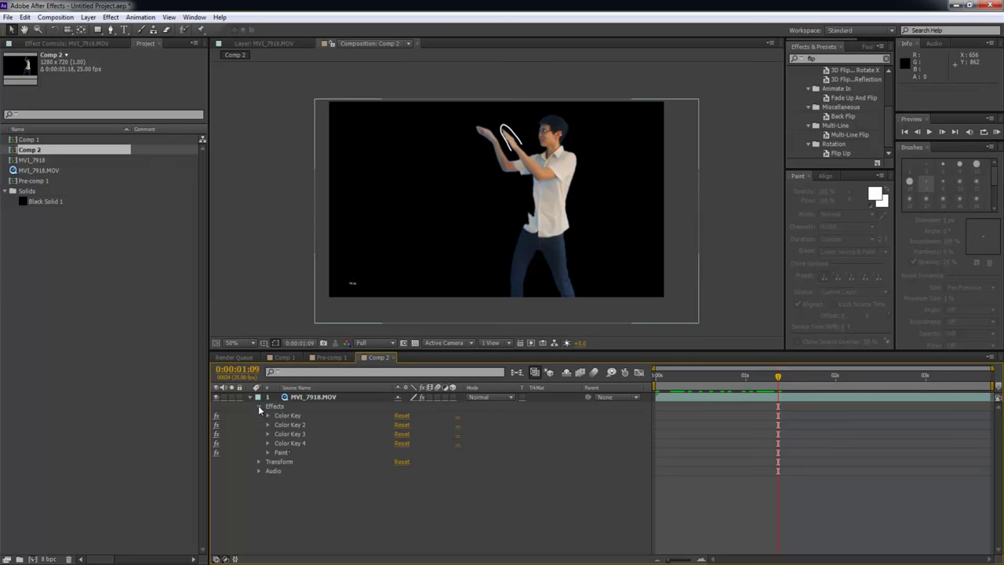
left_click(281, 453)
key("Delete")
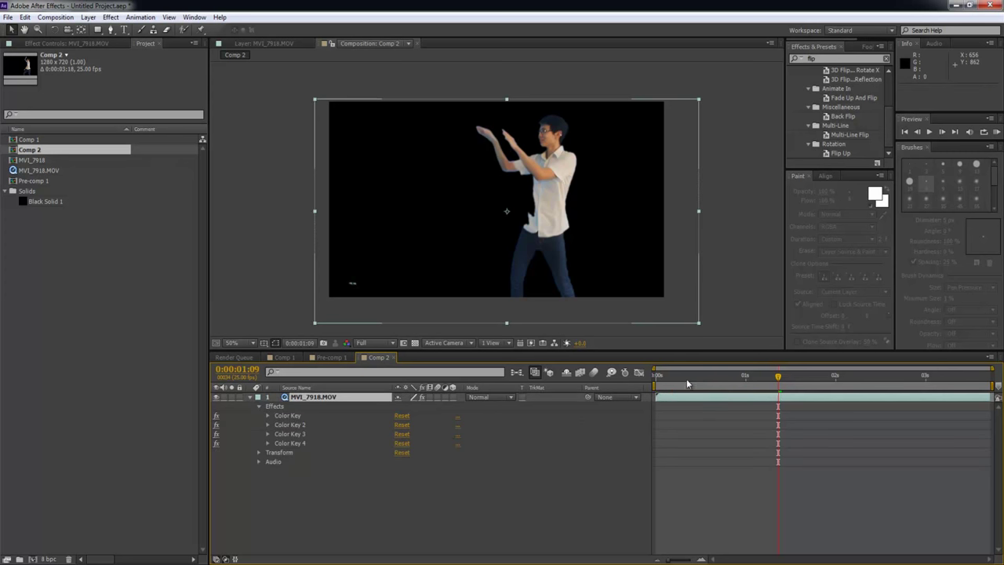
left_click(657, 376)
key("space")
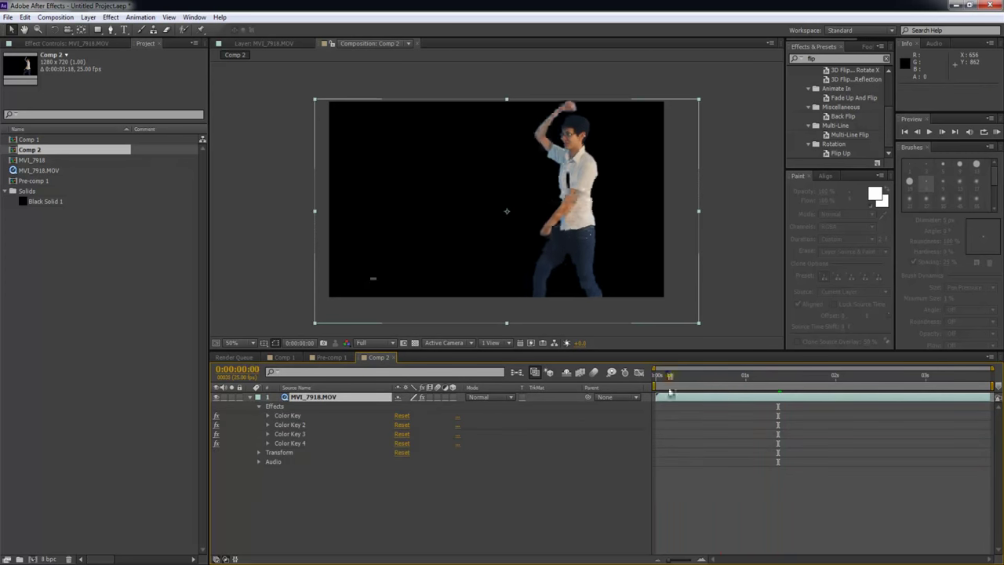
Open the MVI_7918.MOV layer for painting around the legs and set the Brush tool's duration to Single Frame.
double_click(663, 396)
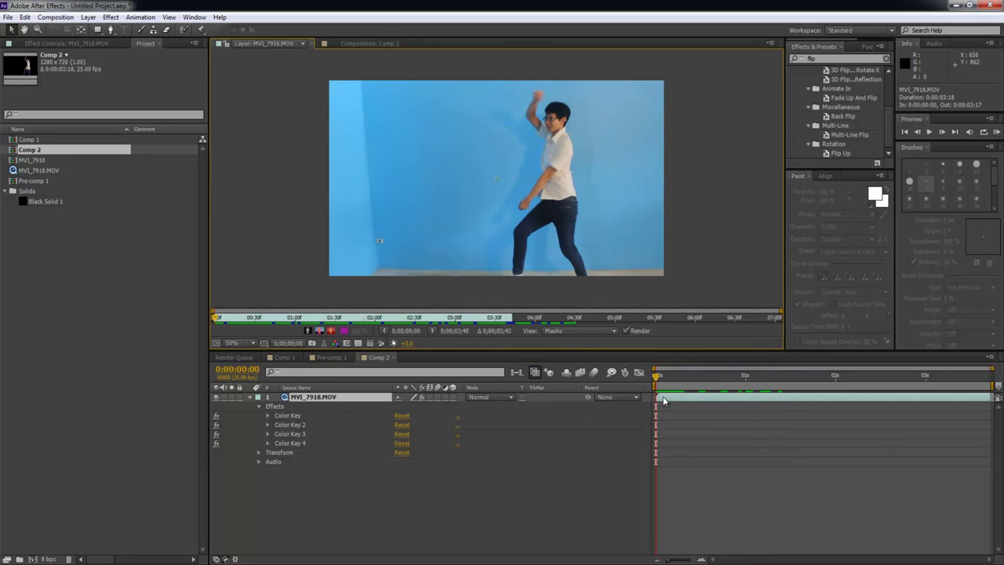
key("h")
scroll(560, 232, "up", 2)
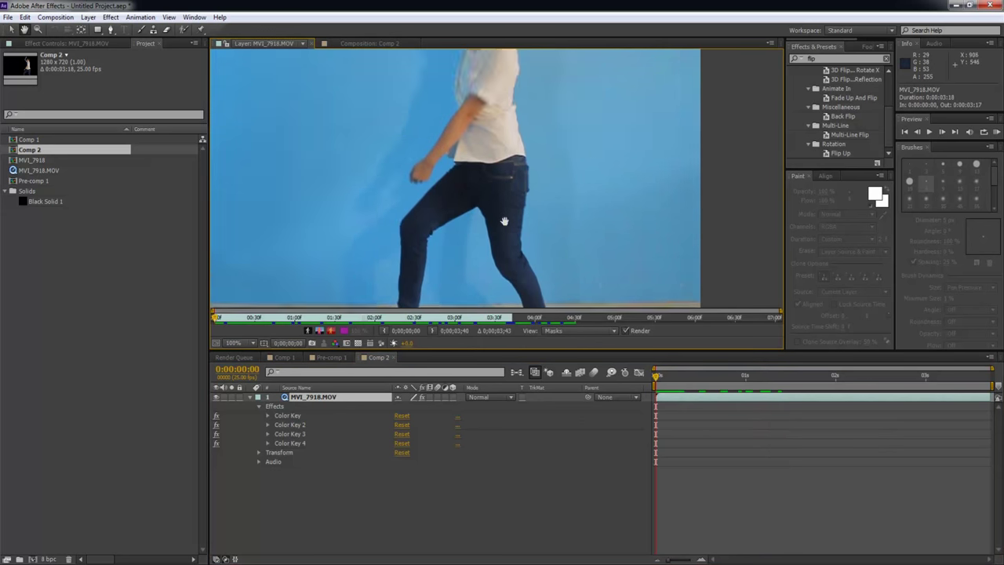
left_click_drag(511, 275, 537, 239)
scroll(533, 229, "down", 2)
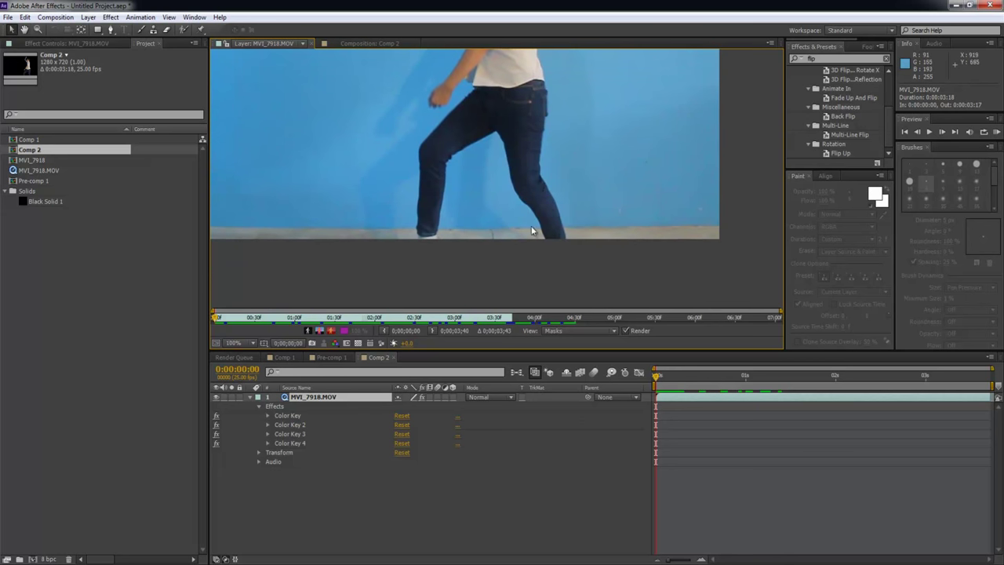
left_click(142, 29)
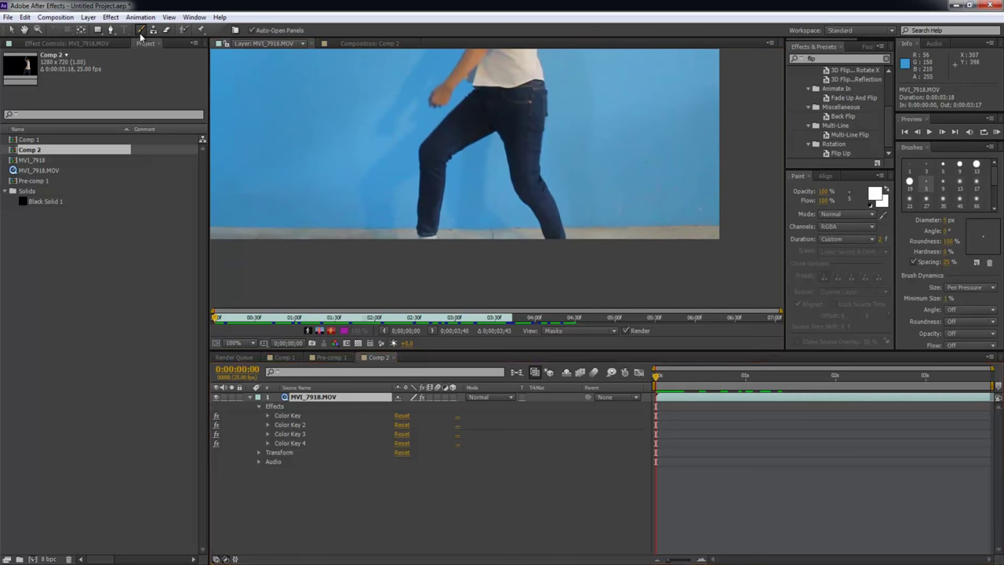
key("h")
left_click_drag(461, 184, 445, 177)
key("ctrl+b")
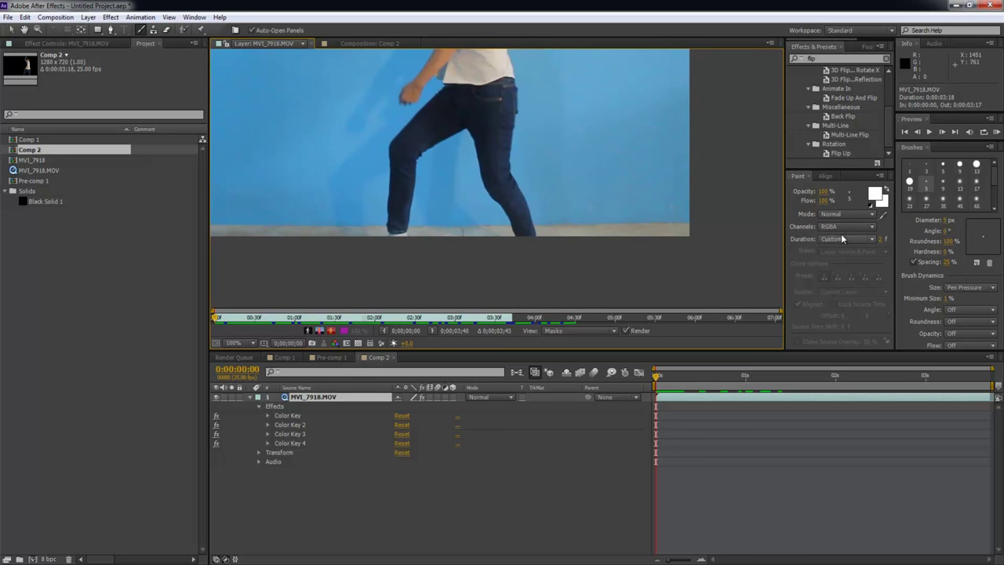
left_click(842, 239)
left_click(851, 281)
Paint a white 5 px outline along the inside of the man's legs on frame 0.
key("h")
scroll(502, 211, "up", 1)
scroll(518, 220, "down", 2)
key("ctrl+b")
mouse_move(553, 249)
left_mouse_down()
mouse_move(491, 166)
mouse_move(471, 73)
mouse_move(398, 93)
mouse_move(376, 227)
left_mouse_up()
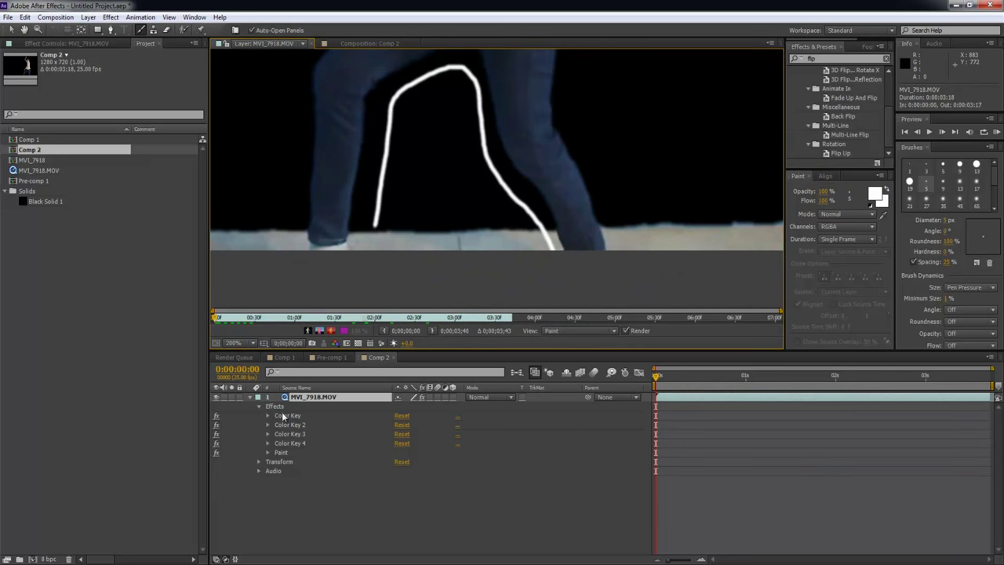
Reveal the Paint strokes in the timeline and paint white inner-leg outlines frame by frame on frames 1 to 4.
left_click(267, 452)
left_click(700, 558)
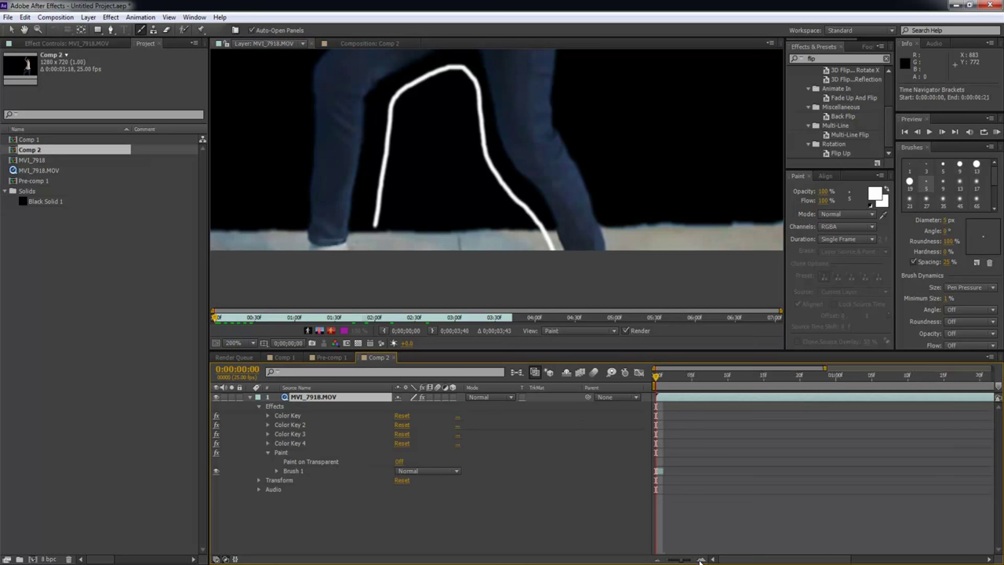
key("Page_Down")
mouse_move(484, 99)
left_mouse_down()
mouse_move(431, 129)
mouse_move(384, 281)
left_mouse_up()
mouse_move(490, 102)
left_mouse_down()
mouse_move(520, 215)
mouse_move(564, 298)
left_mouse_up()
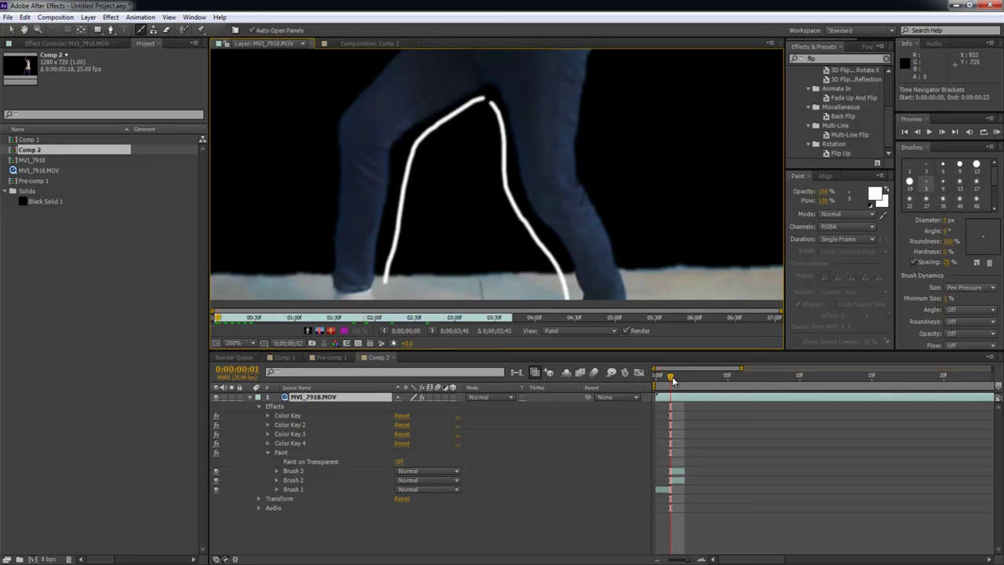
left_click_drag(672, 379, 684, 378)
mouse_move(491, 98)
left_mouse_down()
mouse_move(409, 162)
mouse_move(395, 282)
mouse_move(515, 167)
mouse_move(516, 202)
mouse_move(546, 256)
mouse_move(696, 383)
mouse_move(566, 268)
mouse_move(533, 222)
mouse_move(496, 109)
left_mouse_up()
left_click(693, 383)
mouse_move(484, 113)
left_mouse_down()
mouse_move(447, 142)
mouse_move(417, 189)
mouse_move(410, 274)
left_mouse_up()
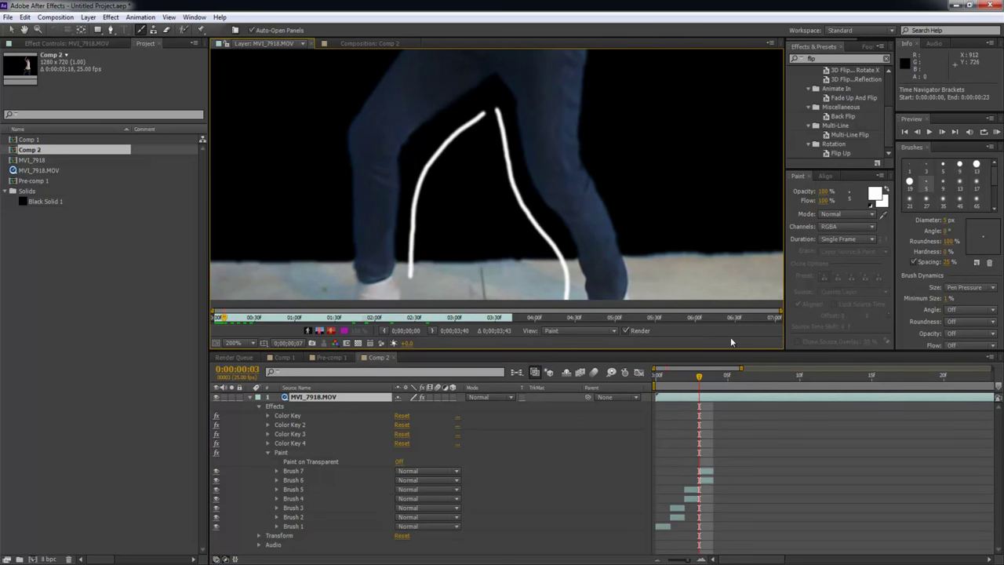
left_click(712, 379)
mouse_move(492, 93)
left_mouse_down()
mouse_move(562, 272)
mouse_move(417, 213)
mouse_move(410, 282)
left_mouse_up()
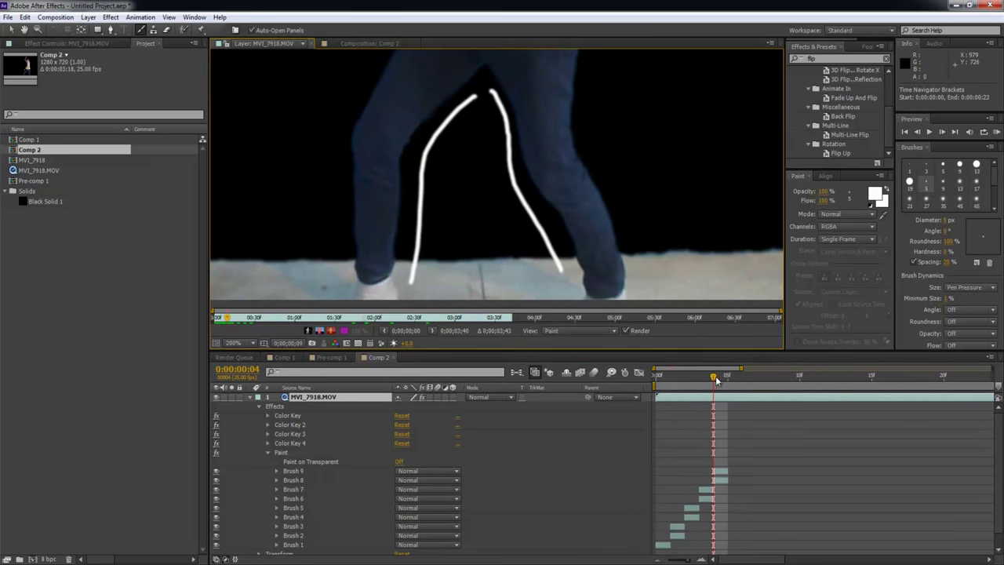
Paint white outlines along the inside of both legs on frame 5 and step on past it.
left_click(727, 376)
mouse_move(558, 291)
left_mouse_down()
mouse_move(506, 185)
mouse_move(476, 95)
mouse_move(428, 176)
mouse_move(411, 289)
left_mouse_up()
scroll(562, 183, "down", 1)
left_click(712, 376)
key("space")
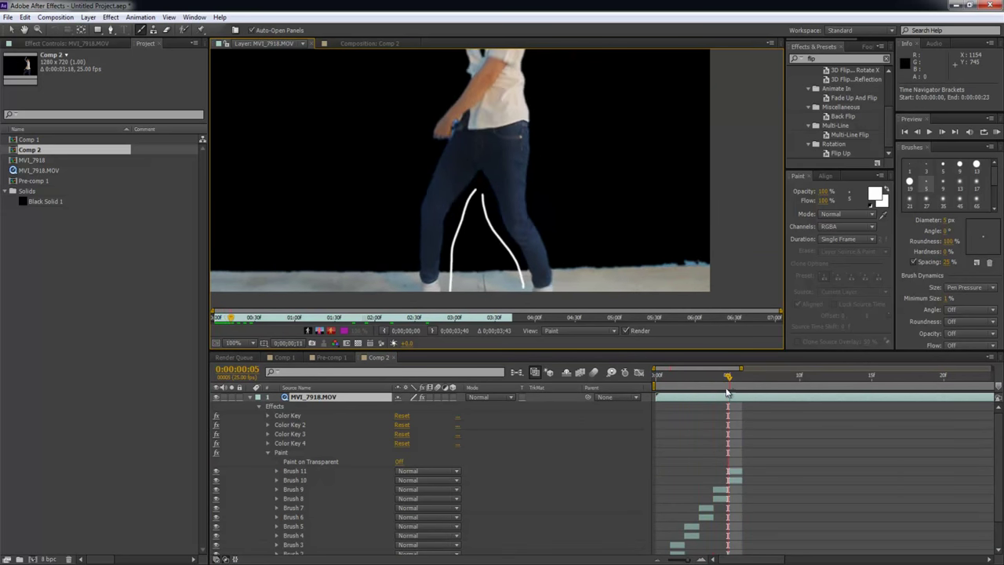
left_click_drag(597, 261, 613, 244)
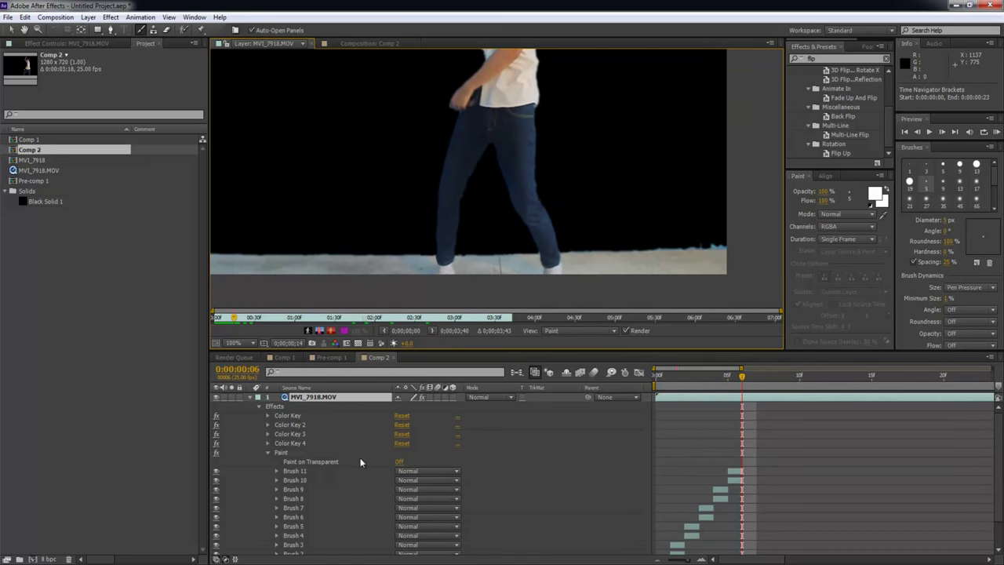
Delete all brush strokes from the Paint effect and set the brush duration to Custom with 2 frames.
scroll(306, 475, "down", 2)
left_click(297, 528, "shift")
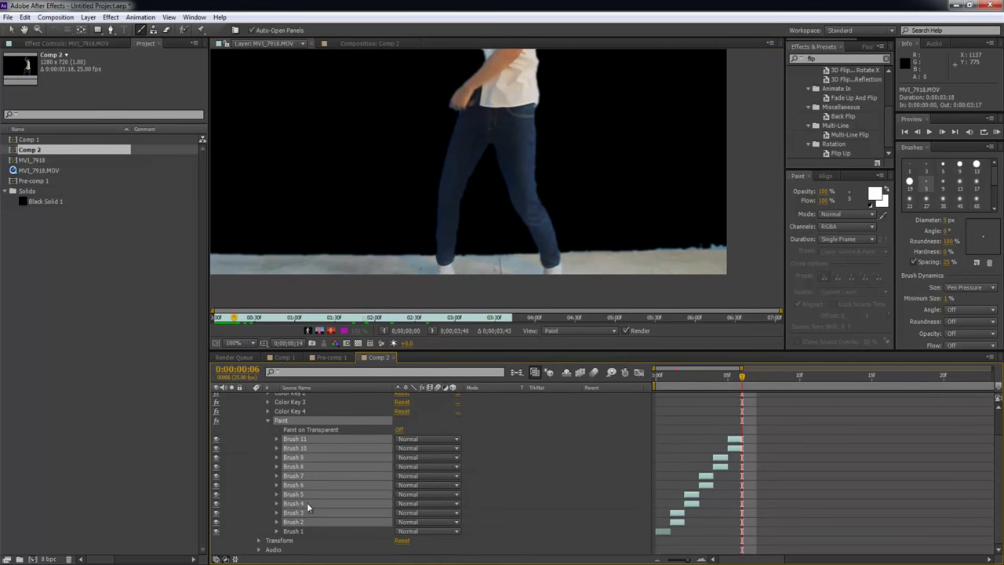
key("Delete")
key("Delete")
left_click(859, 239)
left_click(846, 288)
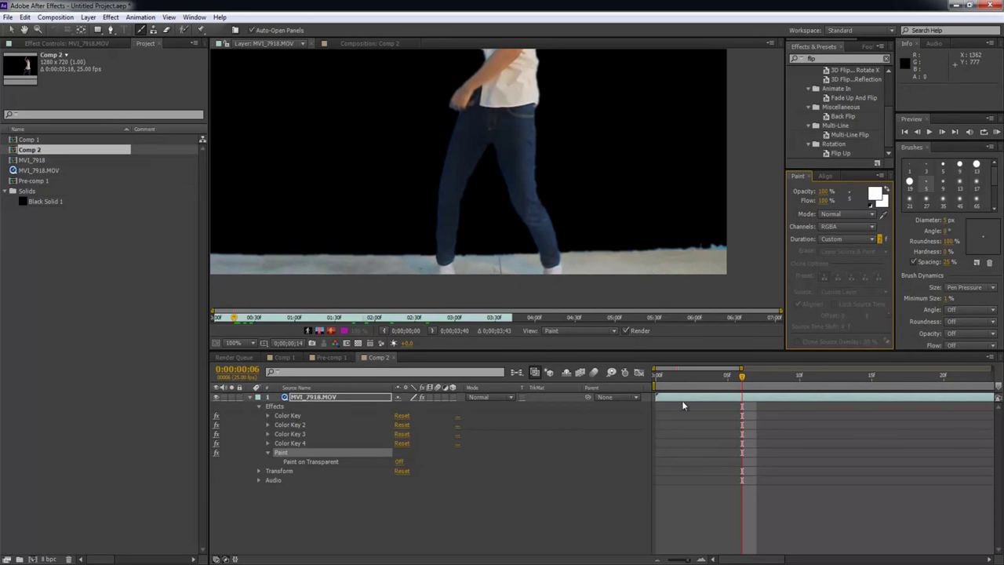
Return to frame 0 and paint a white outline along the inside of the man's legs.
key("Home")
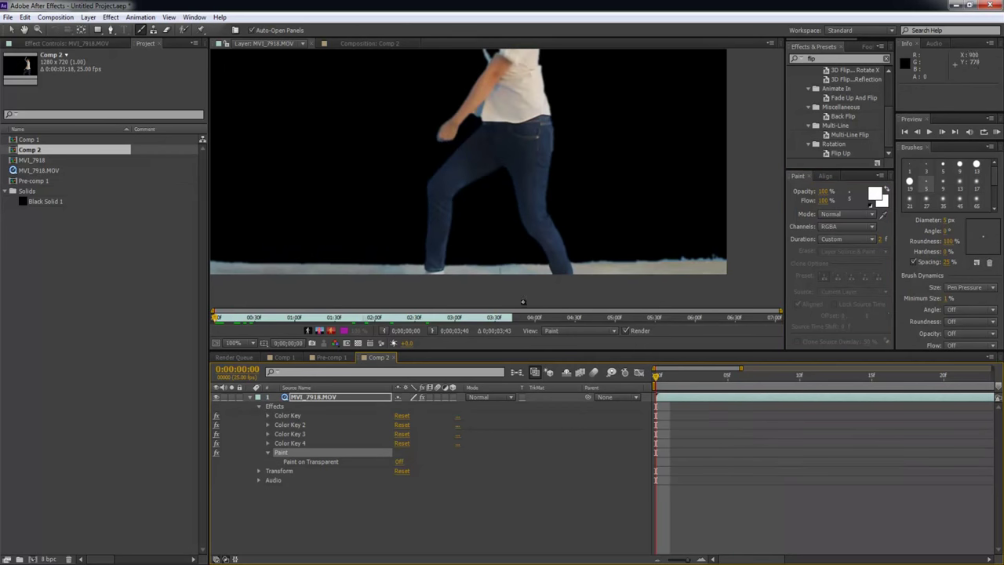
scroll(441, 231, "up", 1)
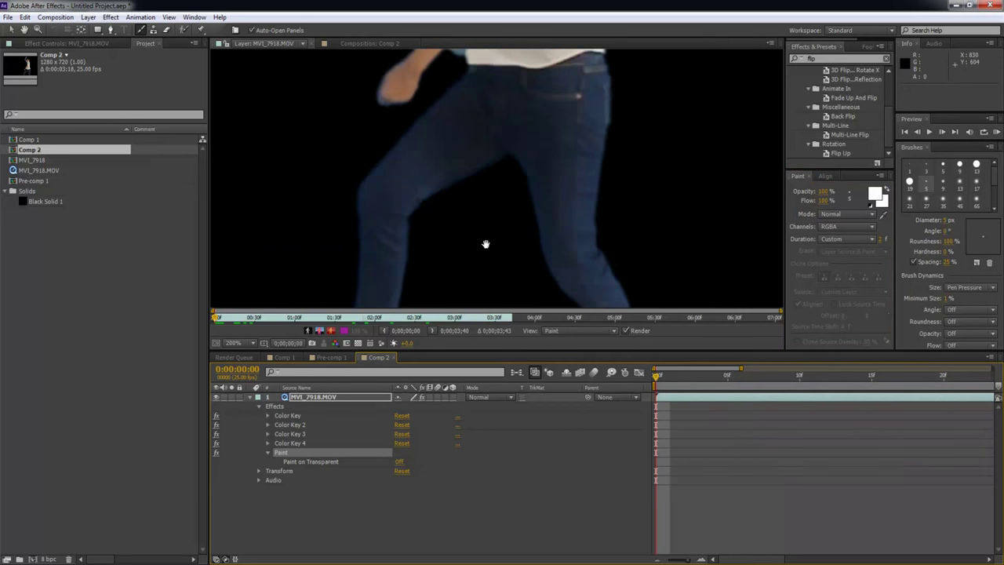
left_click_drag(485, 244, 507, 131)
mouse_move(558, 192)
left_mouse_down()
mouse_move(556, 209)
mouse_move(562, 188)
left_mouse_up()
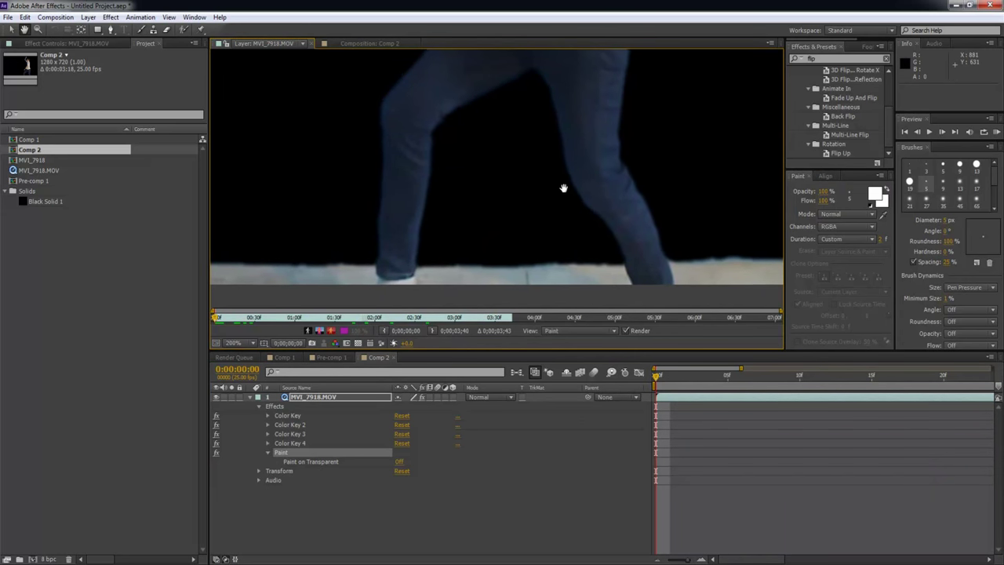
left_click_drag(588, 233, 600, 233)
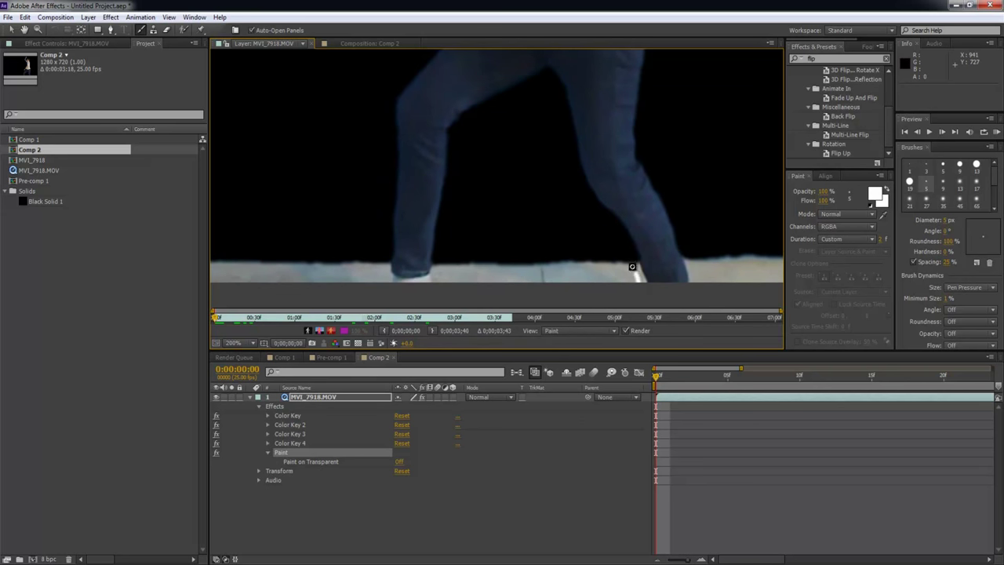
left_click_drag(638, 279, 617, 246)
Paint a white inner-leg outline on each of frames 2, 4 and 6.
left_click_drag(657, 376, 685, 378)
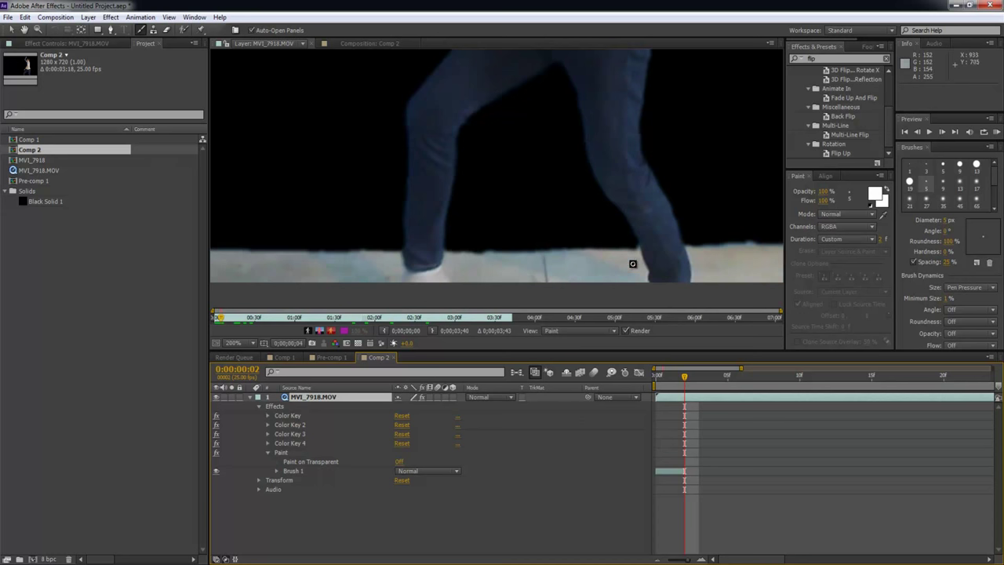
left_click_drag(643, 281, 571, 143)
left_click_drag(684, 377, 713, 378)
mouse_move(641, 280)
left_mouse_down()
mouse_move(572, 154)
mouse_move(552, 85)
left_mouse_up()
left_click_drag(713, 376, 742, 377)
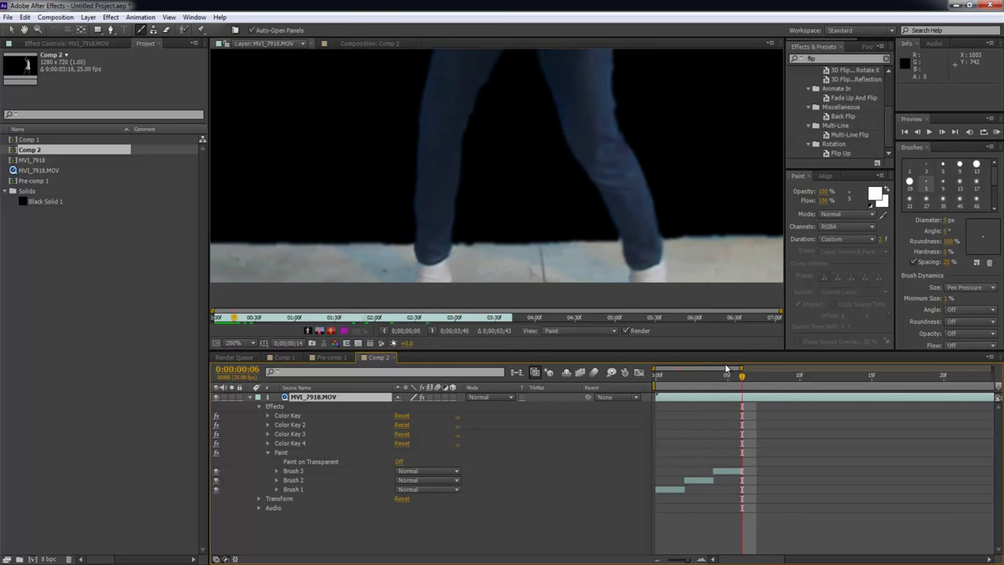
mouse_move(579, 213)
left_mouse_down()
mouse_move(530, 103)
mouse_move(489, 143)
mouse_move(486, 190)
left_mouse_up()
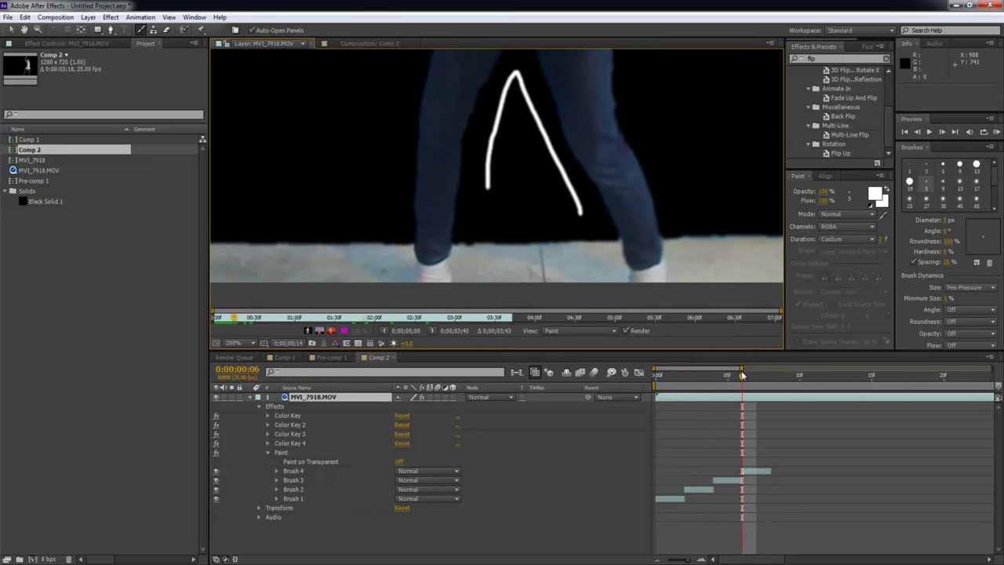
On frame 8, paint one stroke down the inner leg and a short one outside the front ankle.
left_click_drag(750, 382, 771, 386)
left_click_drag(493, 96, 470, 281)
left_click_drag(406, 289, 402, 251)
left_click_drag(470, 183, 470, 207)
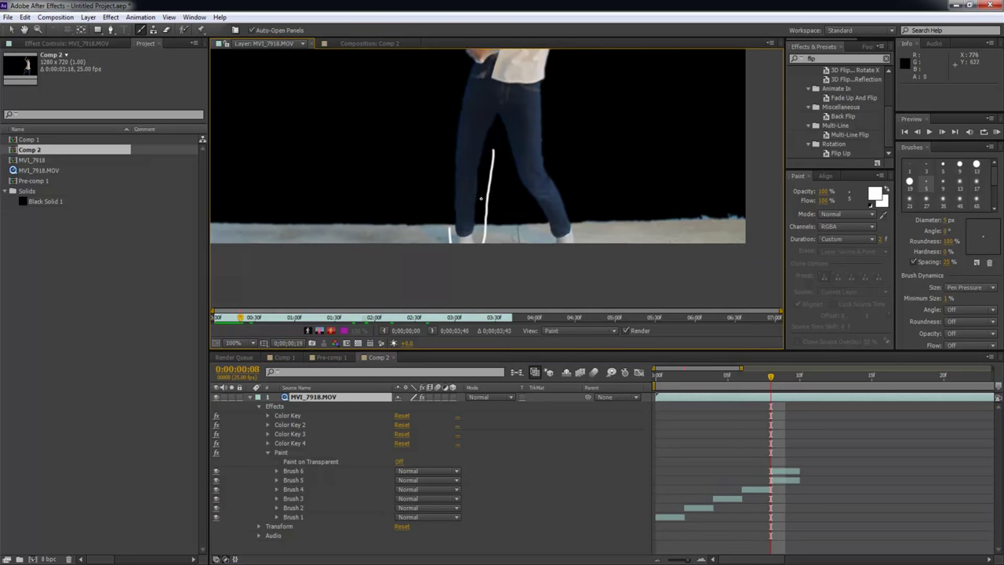
scroll(471, 207, "down", 1)
Paint outlines up the man's front side on frames 10, 12 and 14, moving from the leg to the lower arm.
left_click(787, 381)
left_click(799, 382)
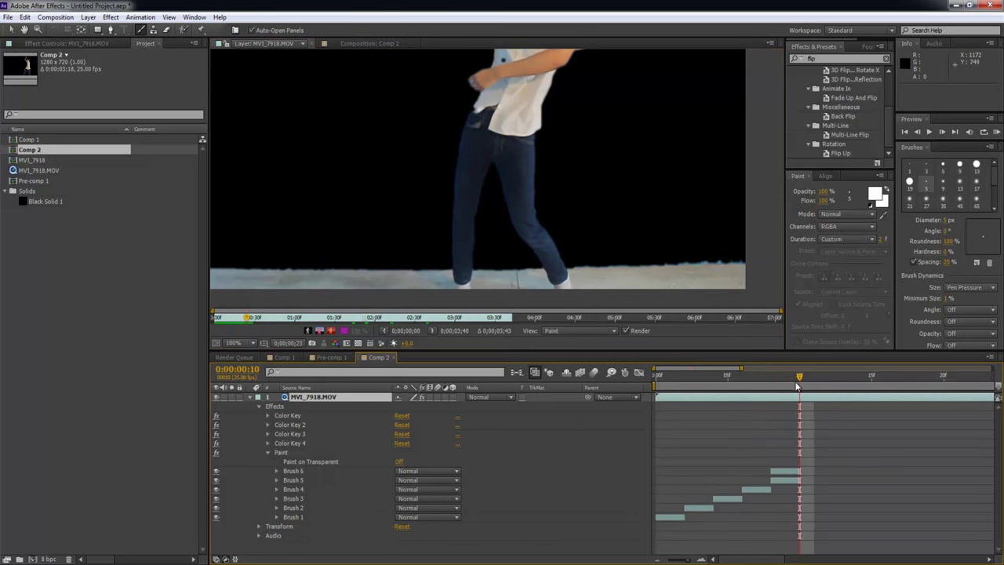
left_click_drag(448, 198, 448, 197)
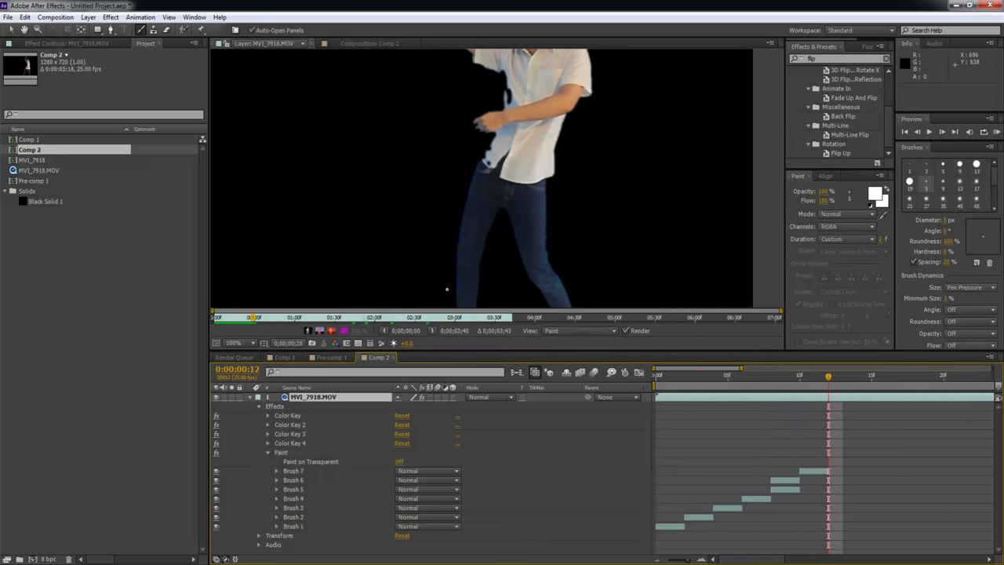
left_click_drag(469, 161, 472, 136)
left_click(843, 383)
key("Page_Down")
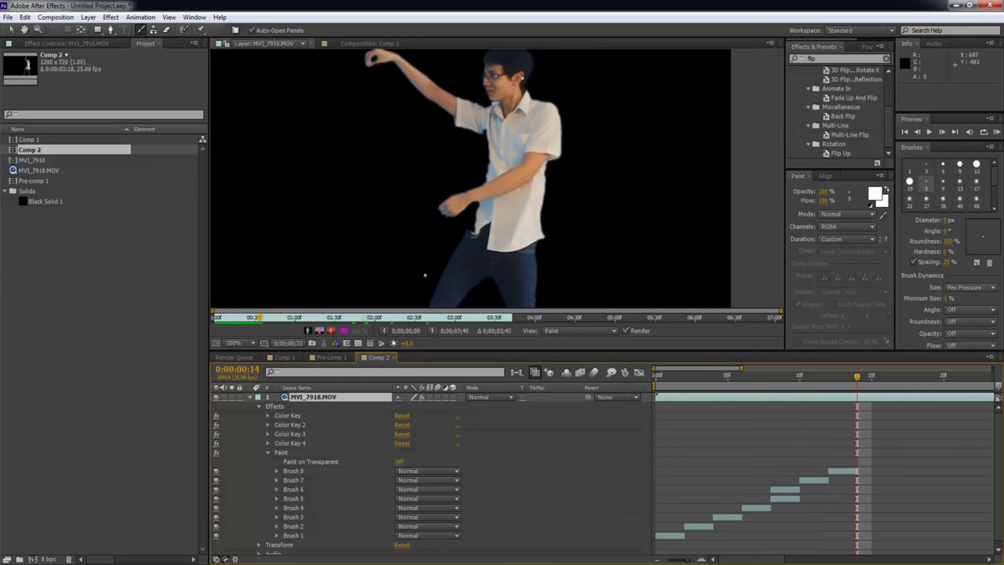
left_click_drag(447, 184, 469, 176)
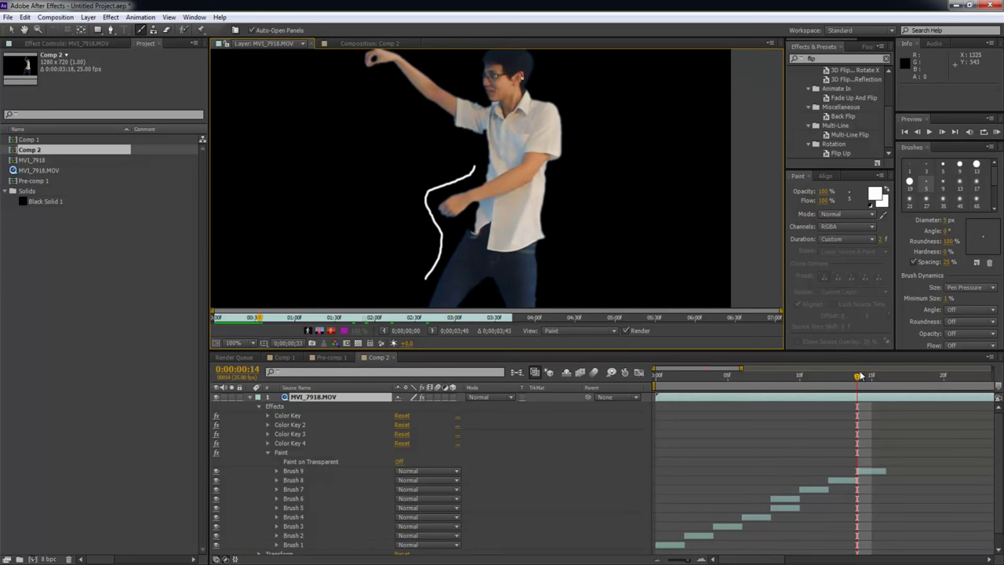
Paint outlines along the lower arm and chest on frame 16 and up to the raised hand on frame 18.
key("Page_Down")
key("Page_Down")
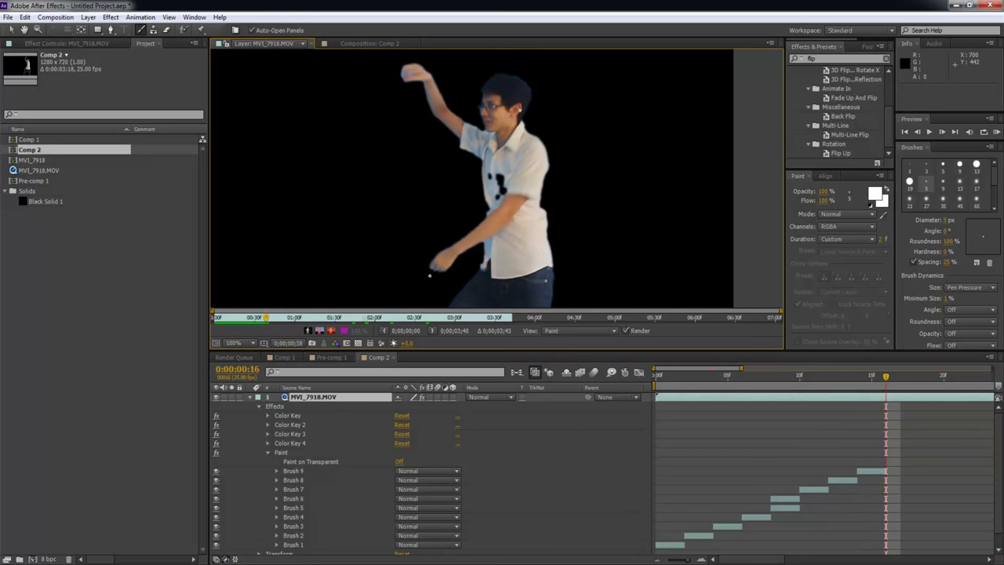
left_click_drag(454, 156, 455, 156)
left_click_drag(455, 157, 457, 209)
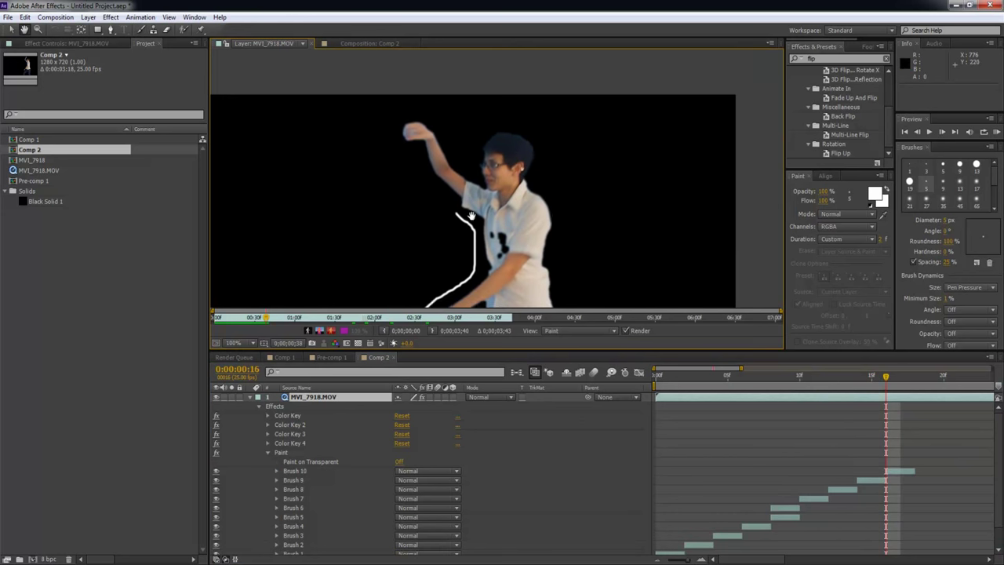
key("Page_Down")
key("Page_Down")
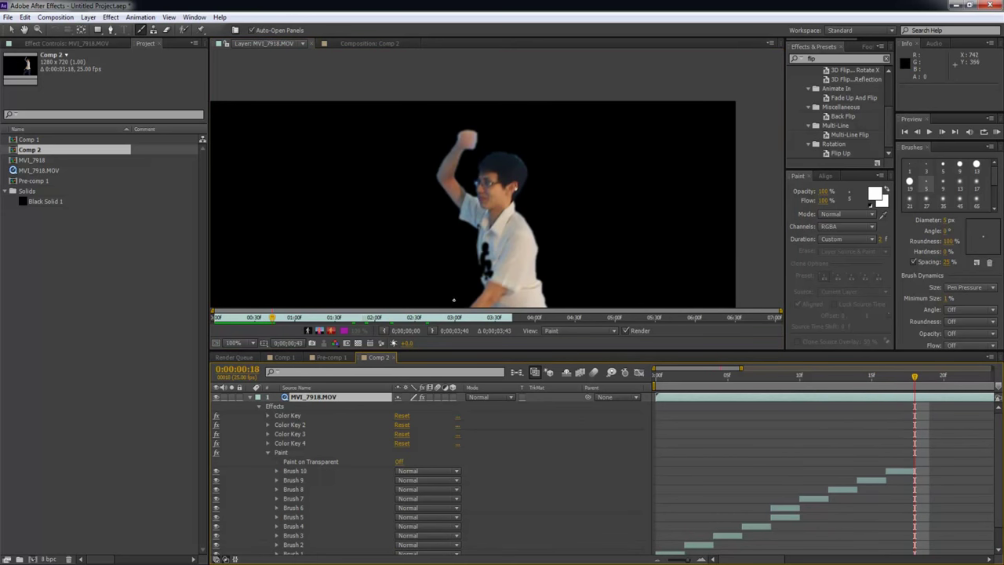
left_click_drag(423, 182, 444, 130)
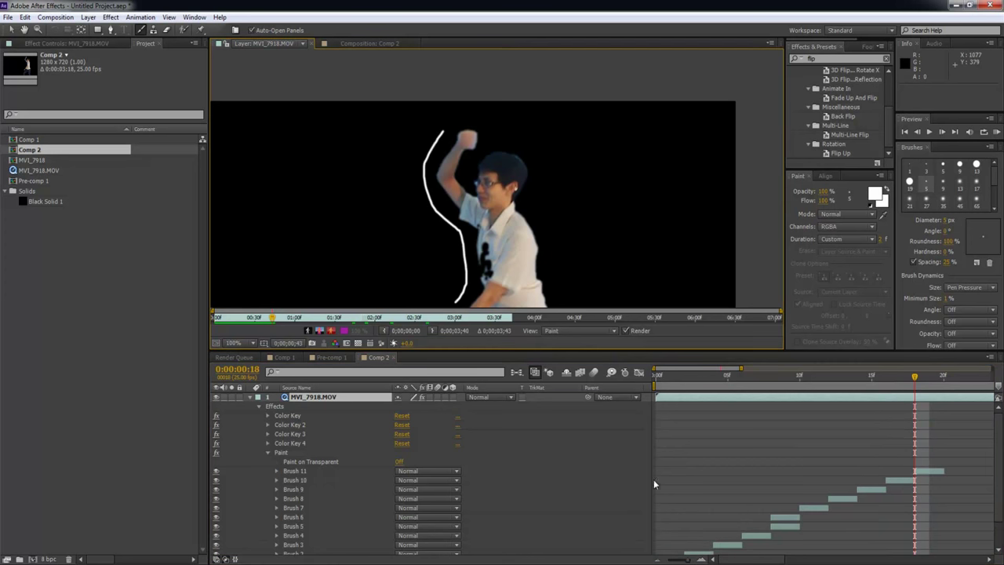
Paint an outline over the raised arm and head on frame 20 and from the head down the back on frame 22.
left_click_drag(751, 557, 796, 557)
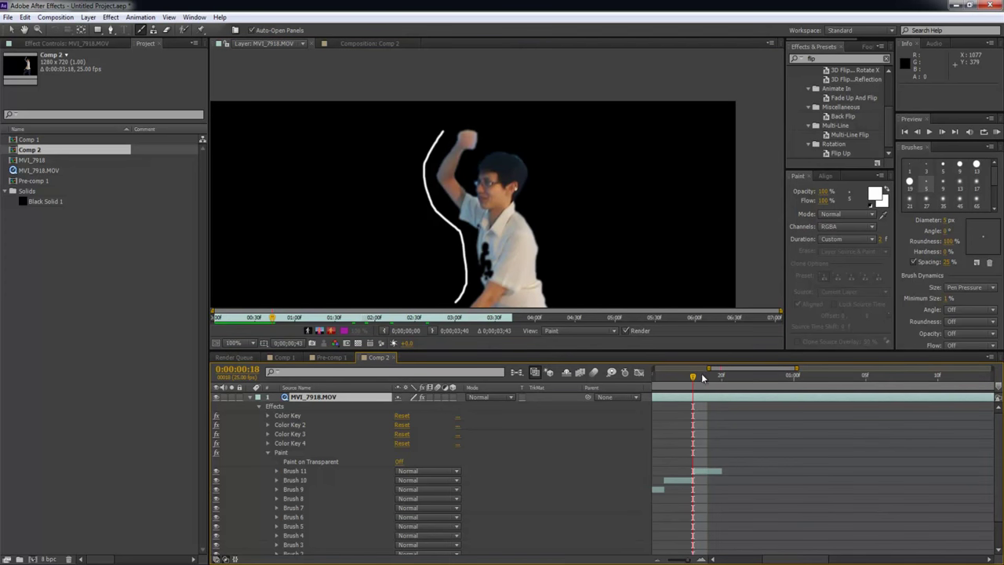
left_click_drag(702, 378, 716, 372)
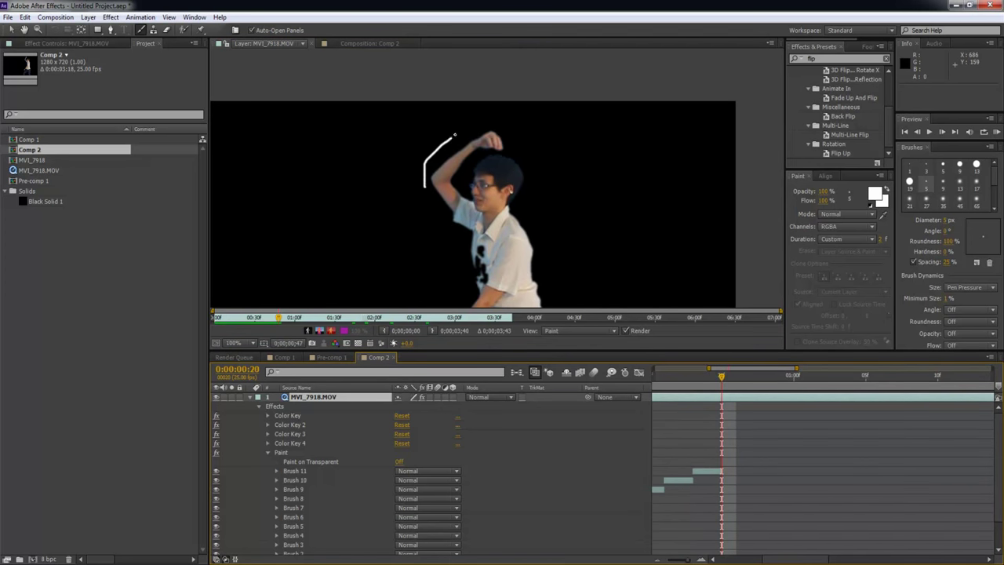
left_click_drag(533, 168, 533, 196)
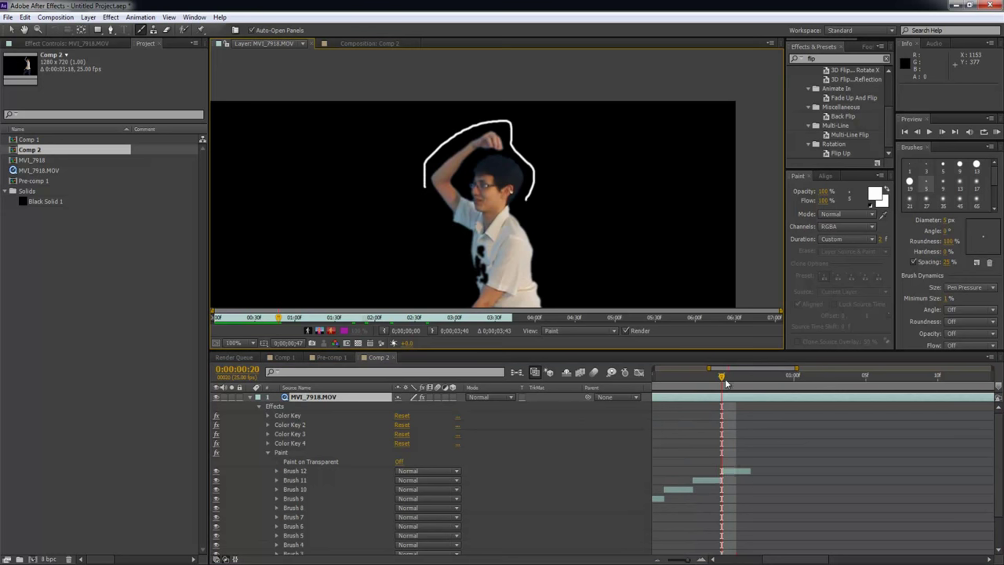
key("Page_Down")
key("Page_Down")
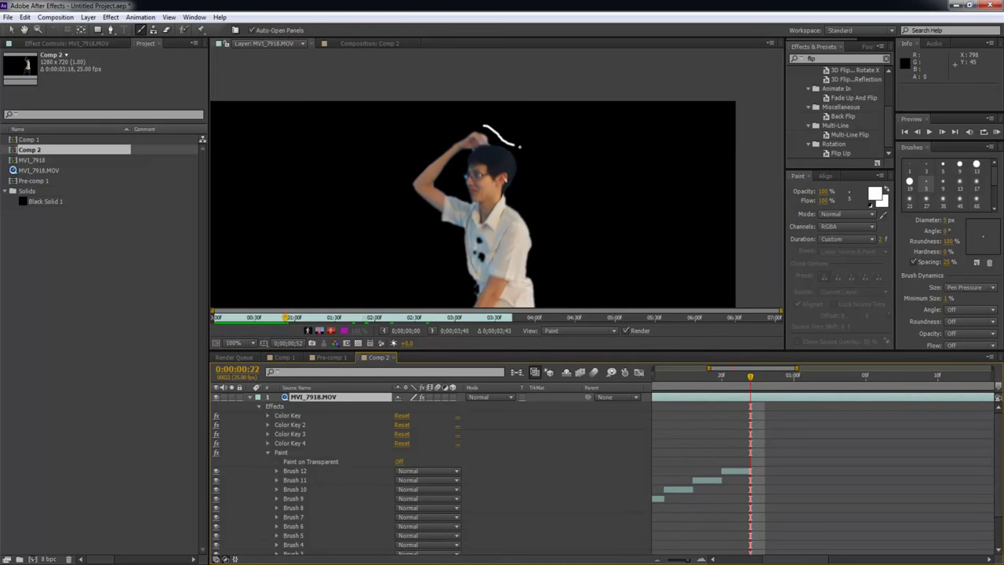
left_click_drag(543, 257, 544, 260)
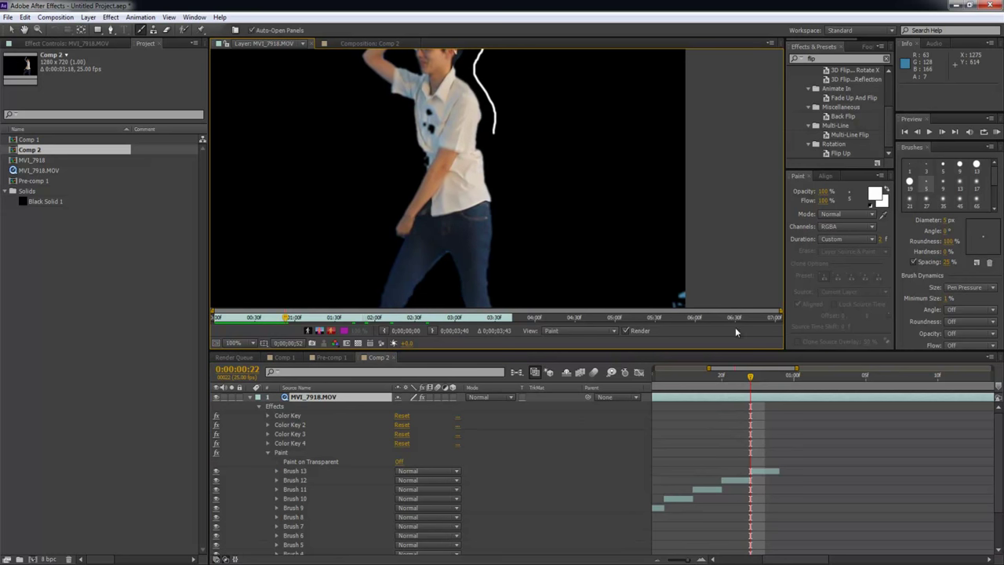
Paint outlines down the man's shoulder and back on frame 24 and at 0:00:01:01.
key("Page_Down")
key("Page_Down")
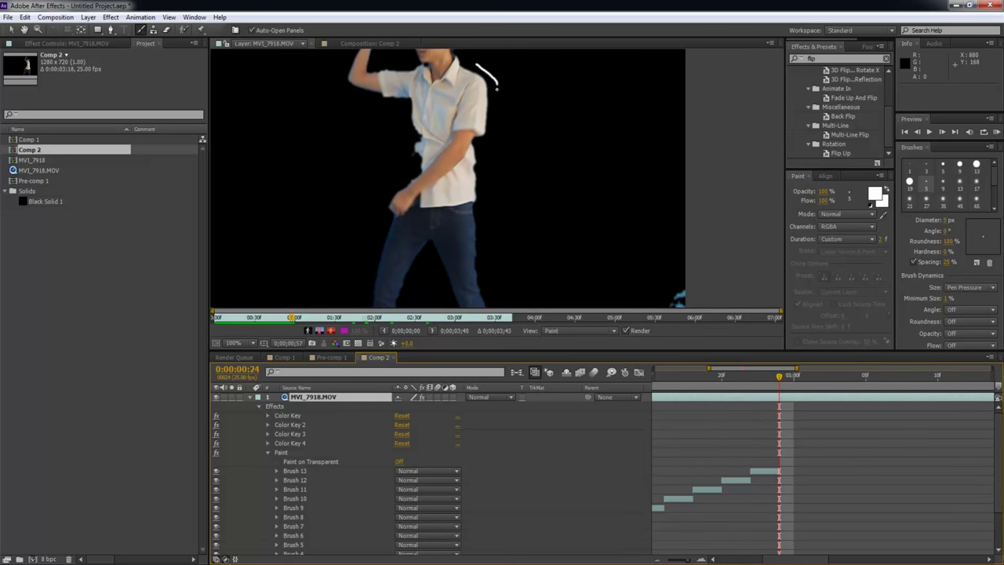
left_click_drag(487, 154, 481, 278)
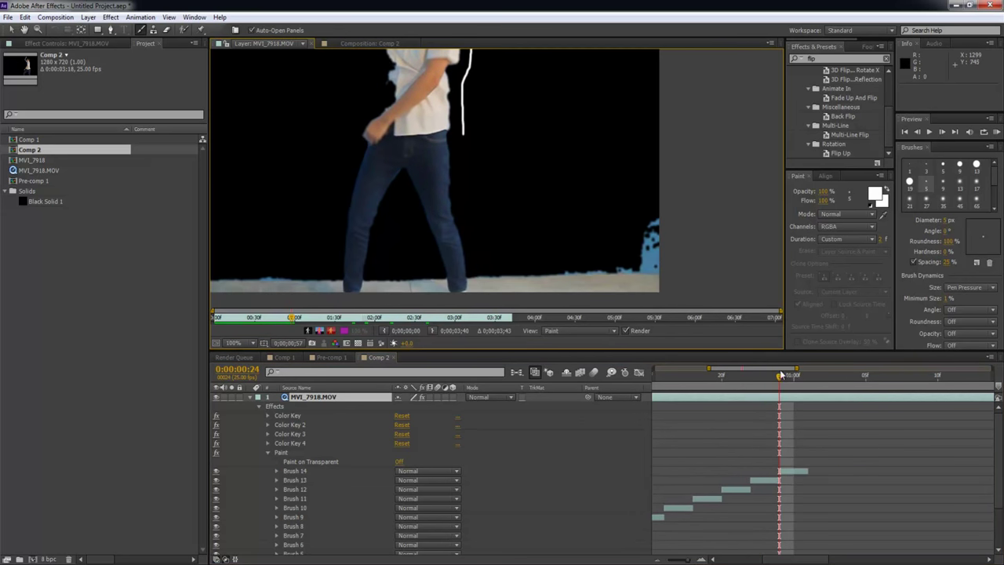
left_click_drag(781, 375, 803, 387)
mouse_move(443, 106)
left_mouse_down()
mouse_move(448, 189)
mouse_move(460, 213)
left_mouse_up()
Paint outlines from the man's back down toward the rear leg at 0:00:01:03 and 0:00:01:05.
scroll(471, 219, "down", 2)
left_click_drag(808, 377, 837, 385)
key("comma")
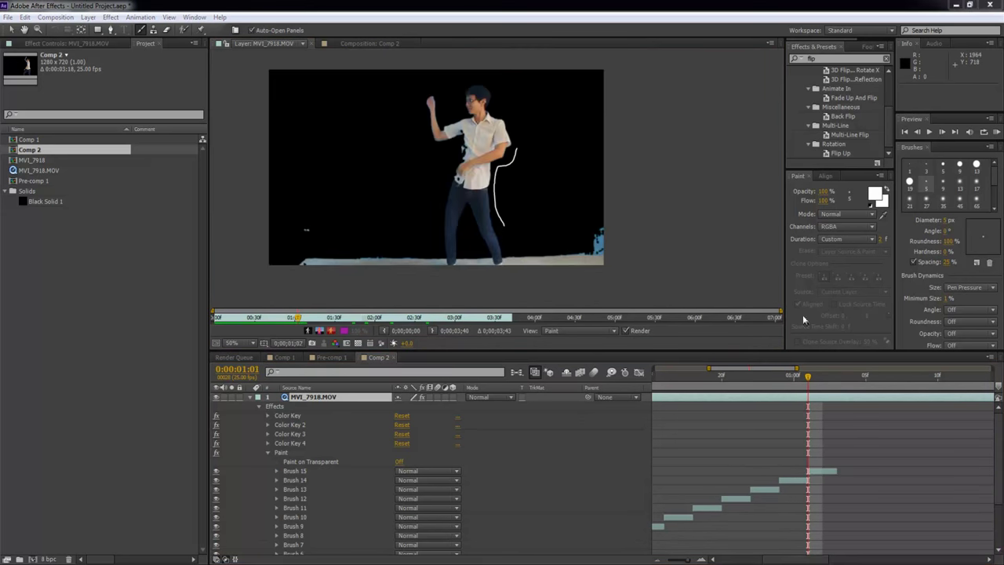
left_click_drag(818, 380, 837, 379)
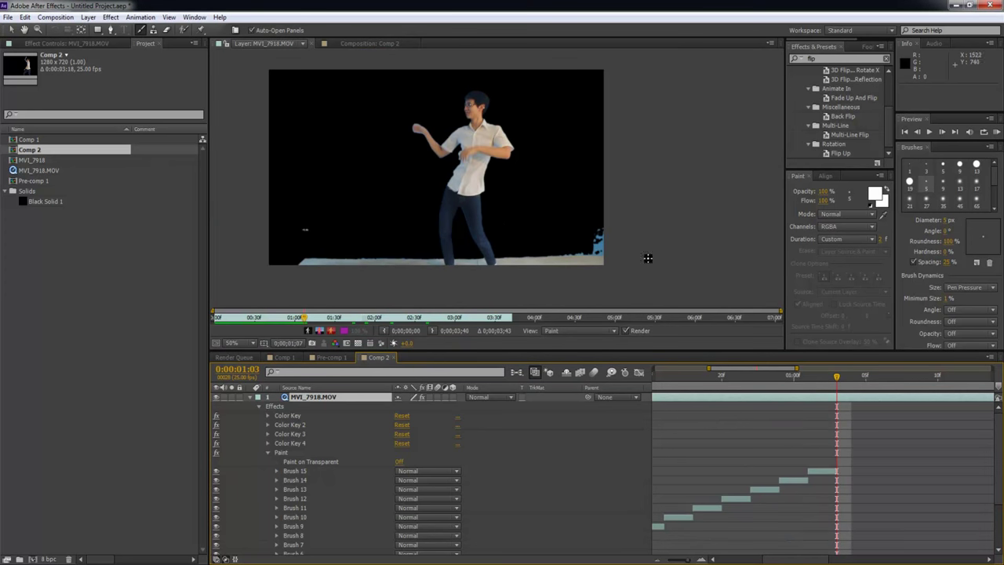
left_click_drag(490, 196, 493, 216)
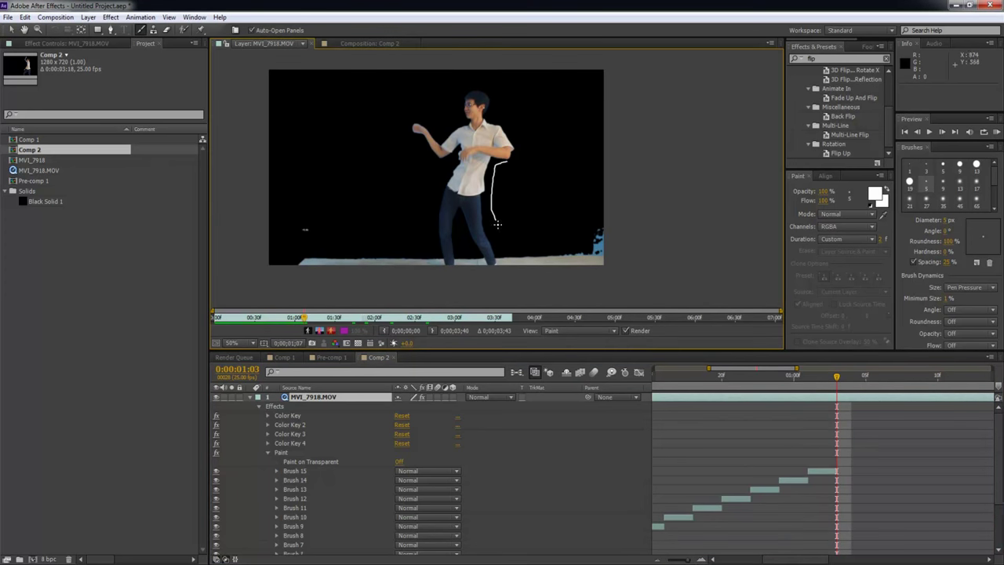
left_click_drag(836, 381, 860, 386)
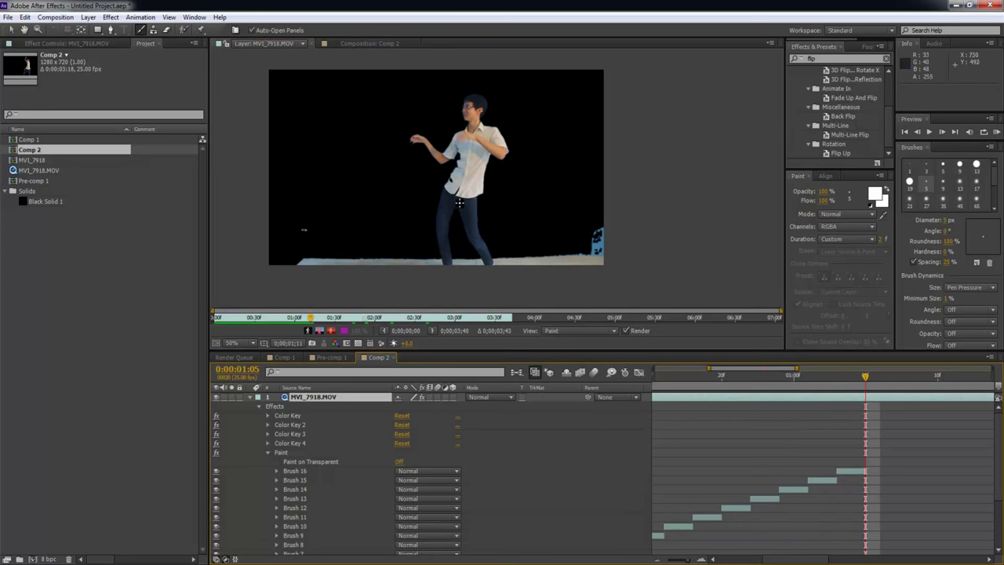
left_click_drag(487, 207, 499, 251)
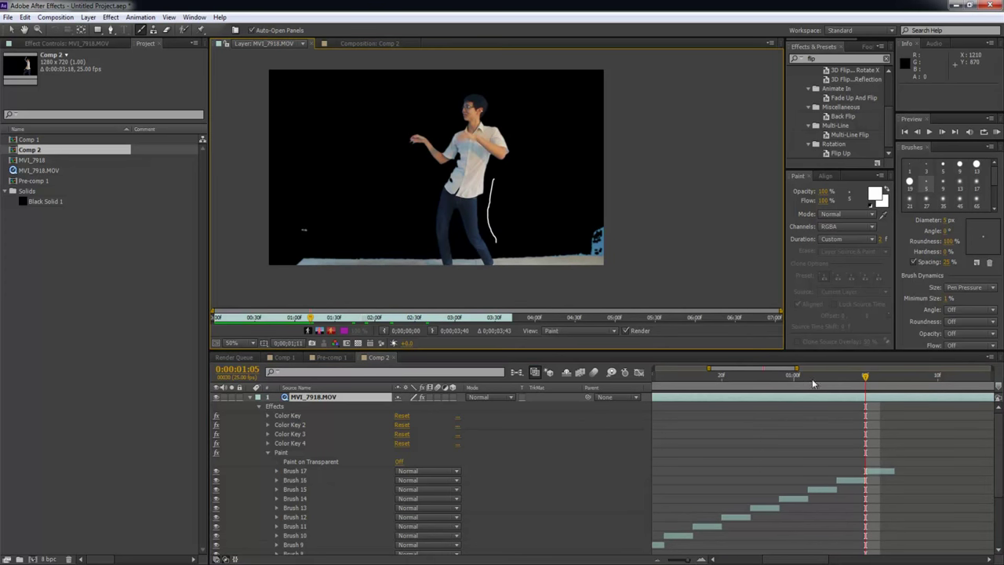
Paint short outlines along the rear lower leg down to the foot at 0:00:01:07 and 0:00:01:09.
left_click_drag(868, 385, 892, 384)
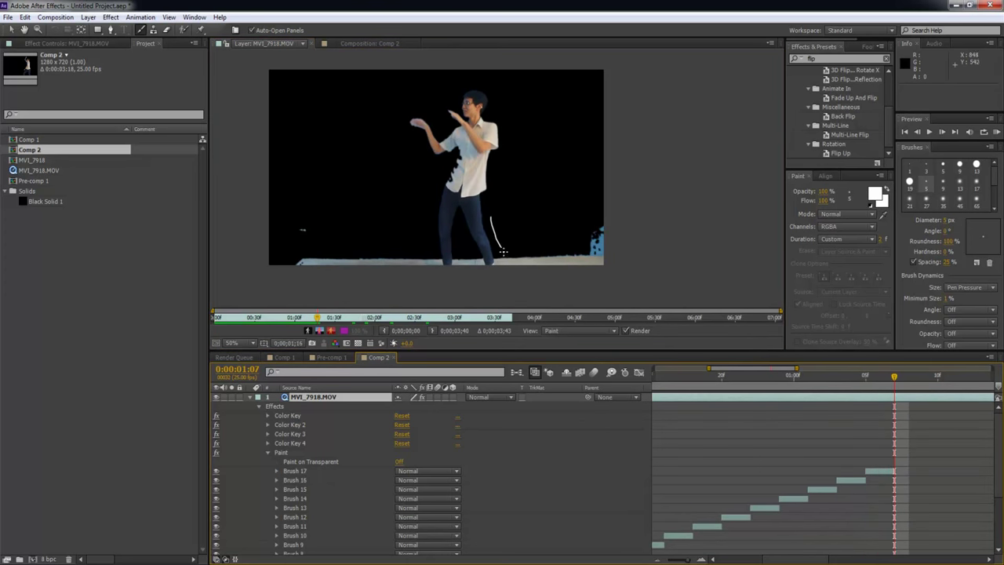
left_click_drag(503, 252, 507, 264)
left_click_drag(906, 381, 923, 382)
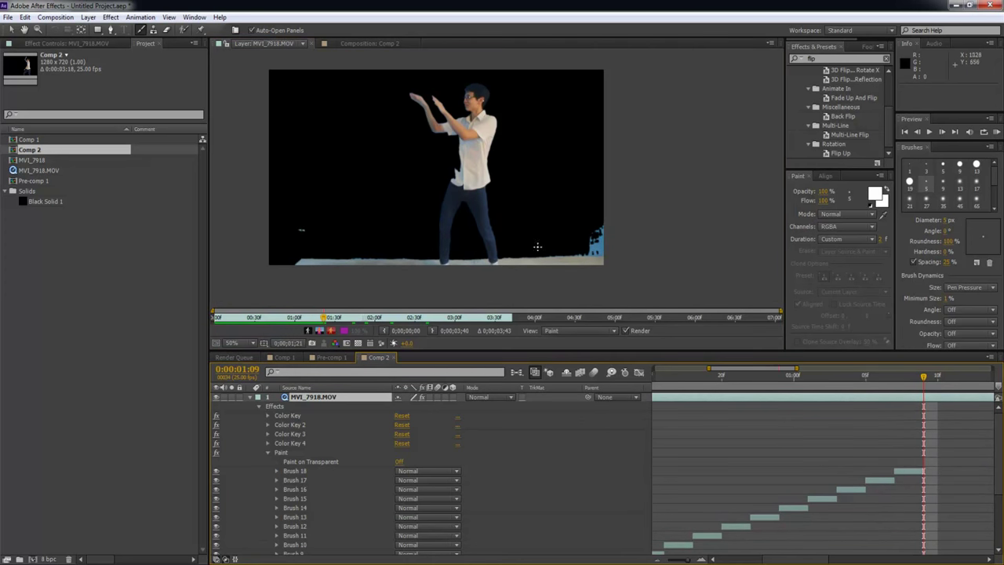
left_click_drag(500, 228, 509, 274)
key("Page_Down")
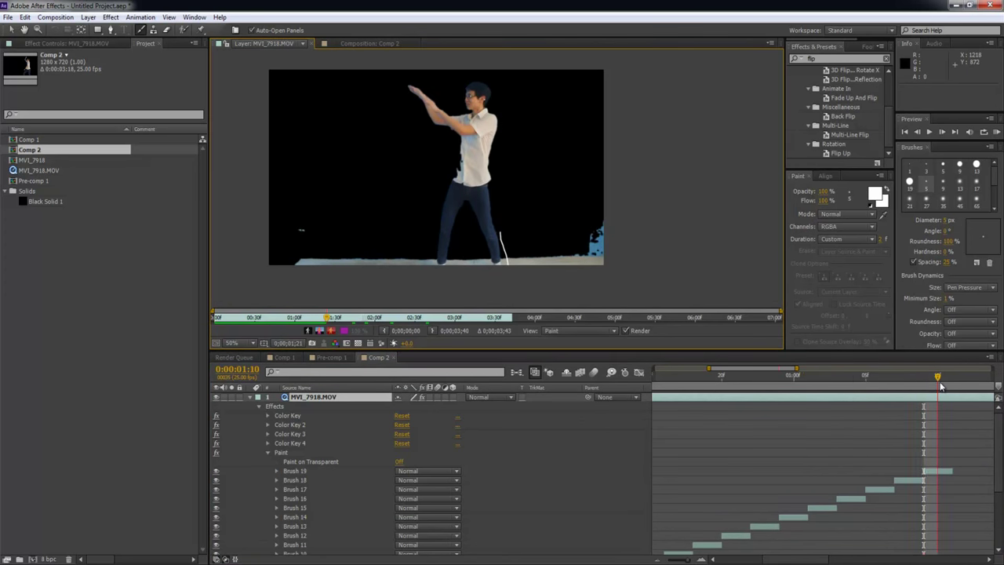
Preview the whole of Comp 2 to check how the painted outline travels around the man.
left_click(661, 560)
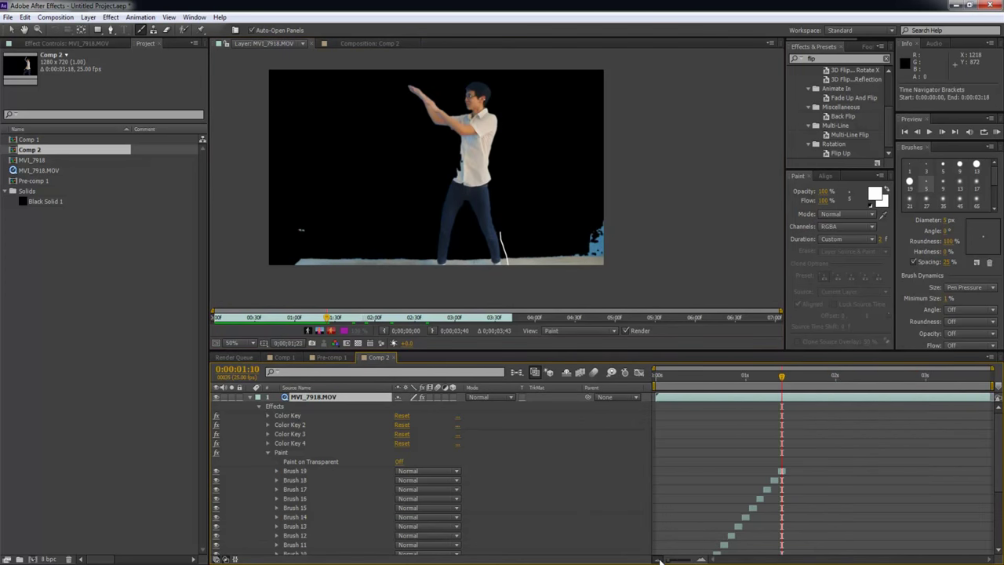
left_click(804, 457)
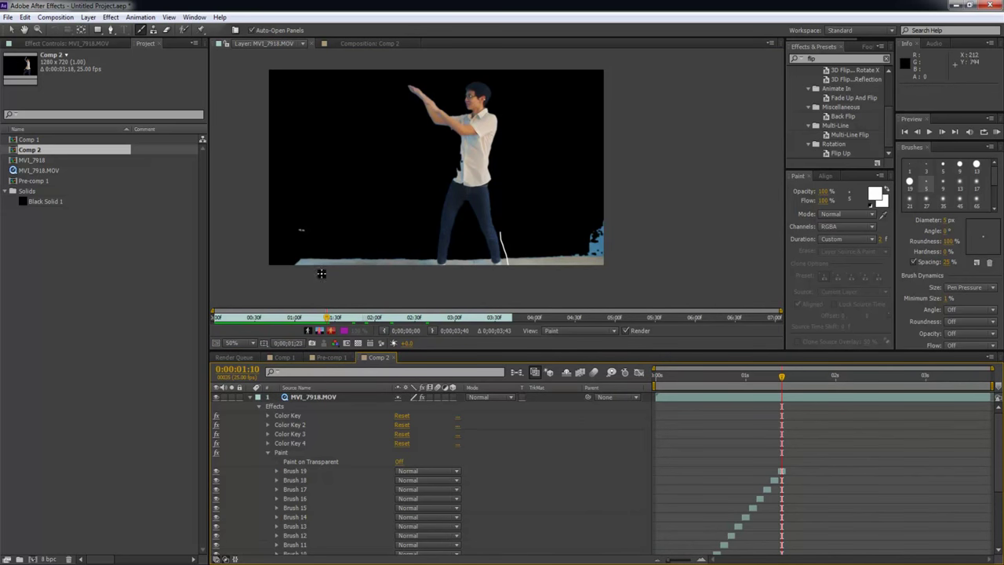
left_click(339, 42)
key("KP_0")
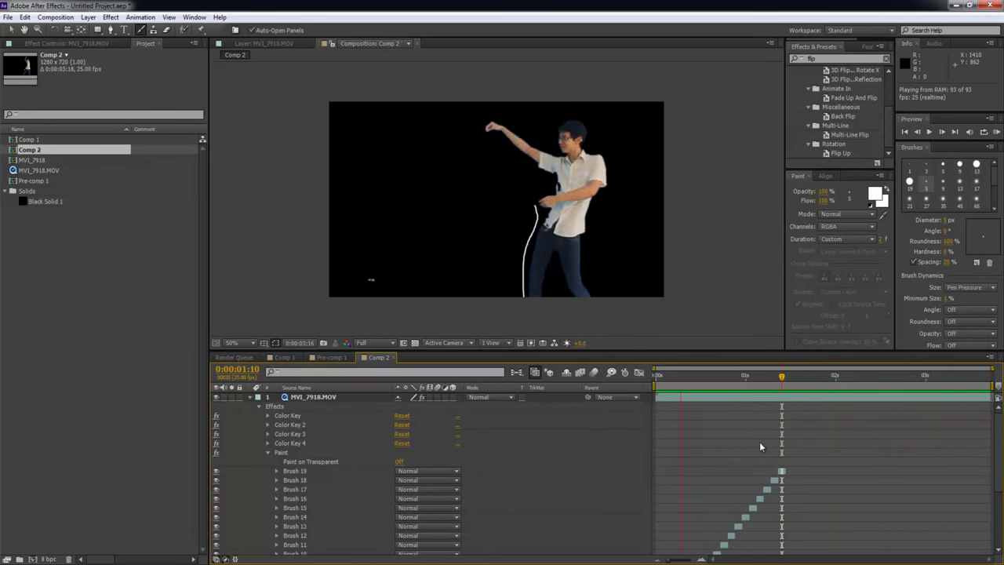
key("space")
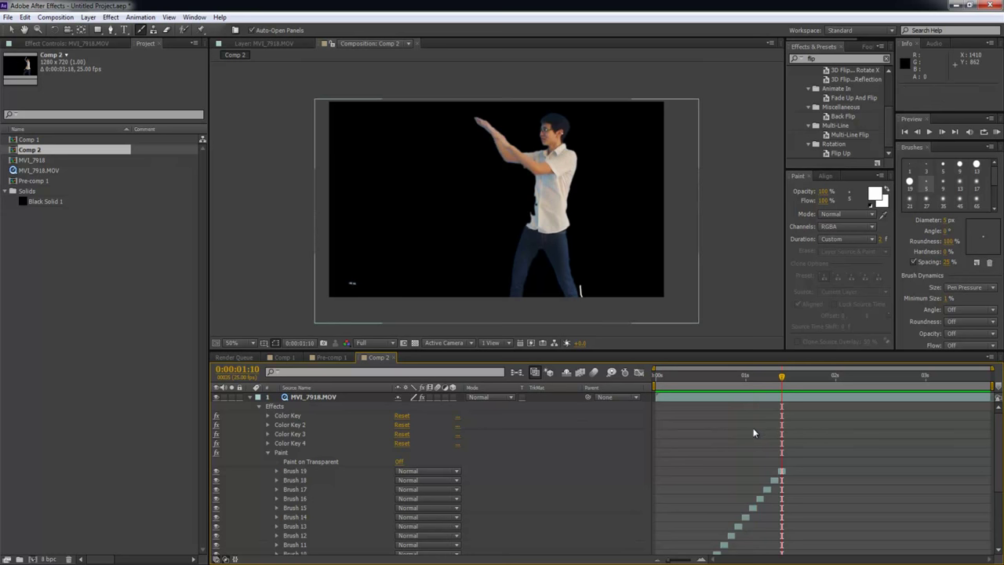
Duplicate the painted MVI_7918.MOV layer in Comp 2.
left_click(253, 399)
left_click(302, 398)
key("ctrl+d")
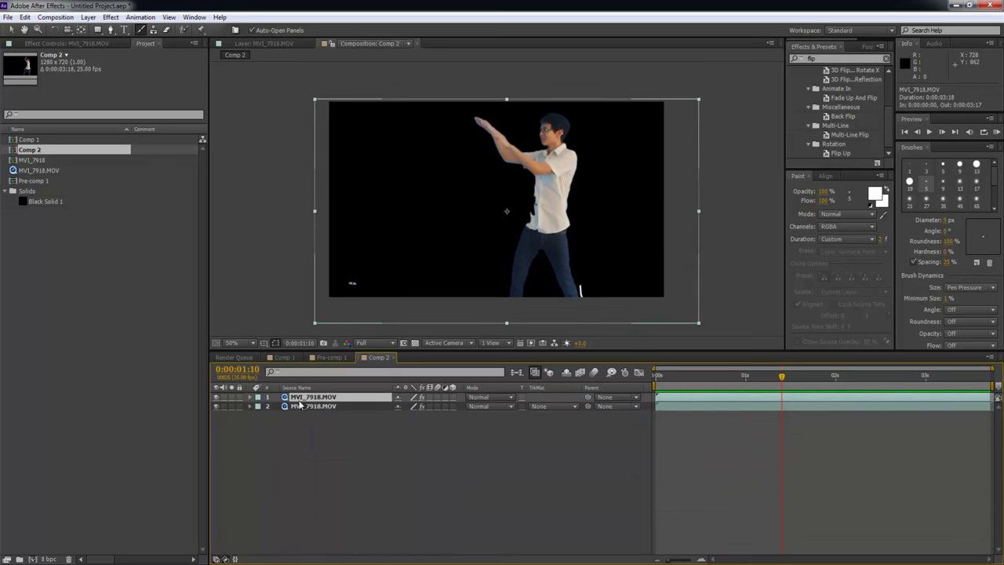
left_click(845, 215)
left_click(845, 226)
left_click(845, 226)
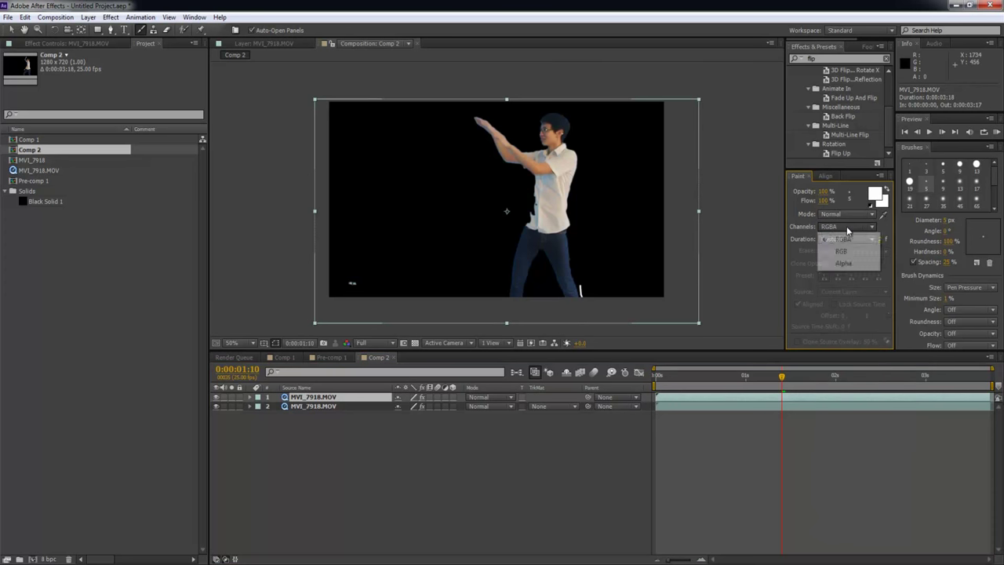
left_click(797, 236)
Turn on Paint on Transparent in the upper MVI_7918.MOV layer's Paint effect.
left_click(249, 397)
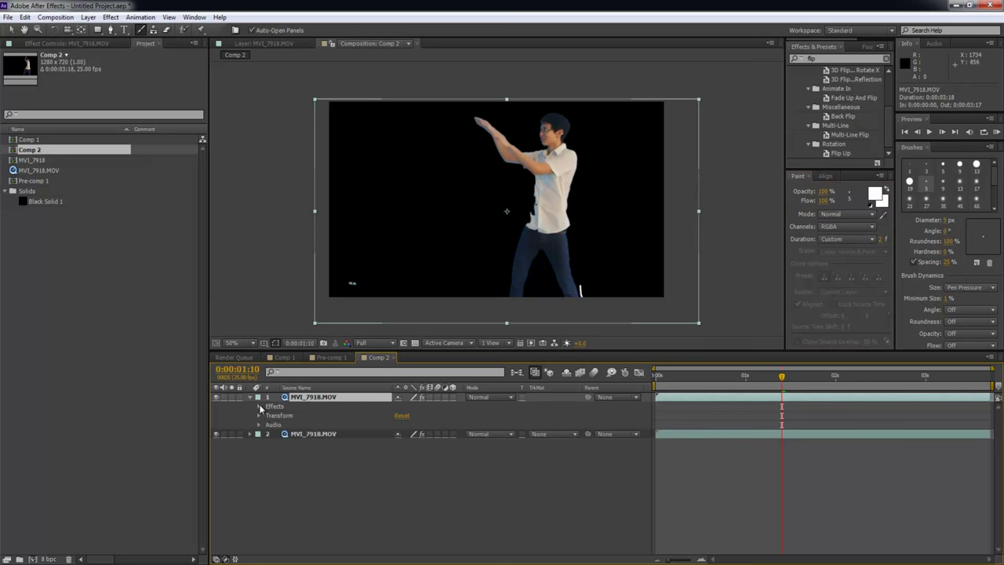
left_click(259, 406)
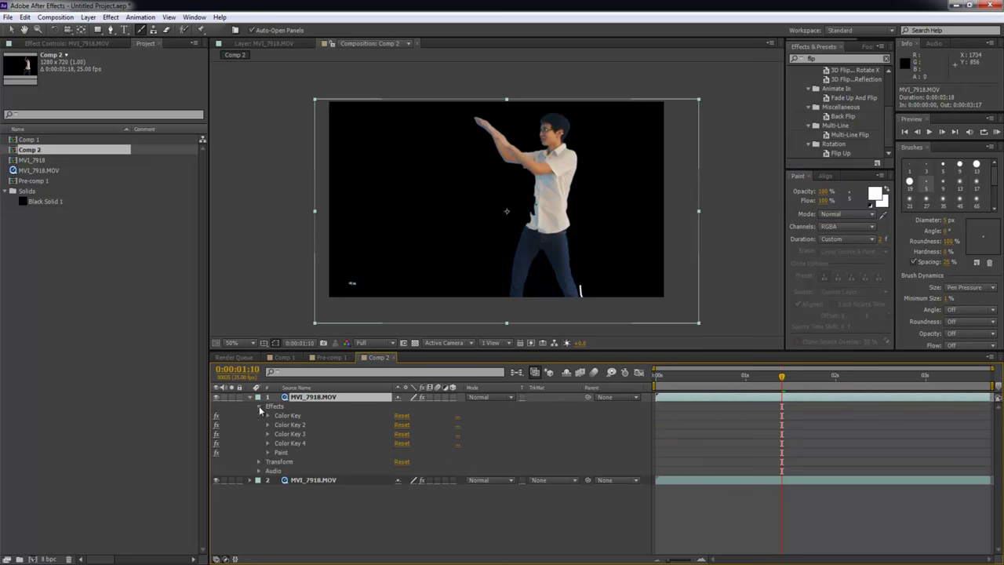
left_click(268, 453)
scroll(388, 439, "down", 2)
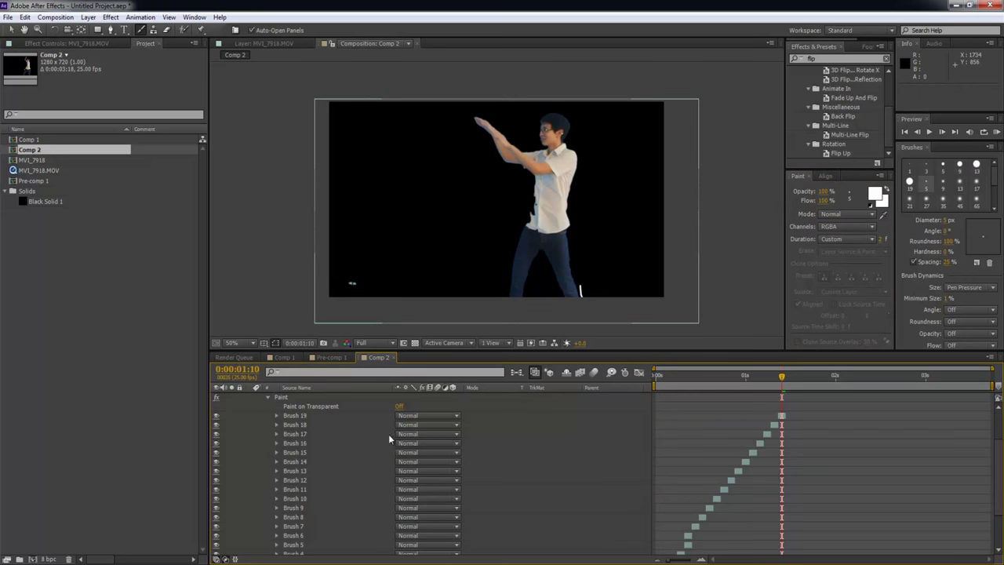
left_click(400, 407)
left_click(673, 446)
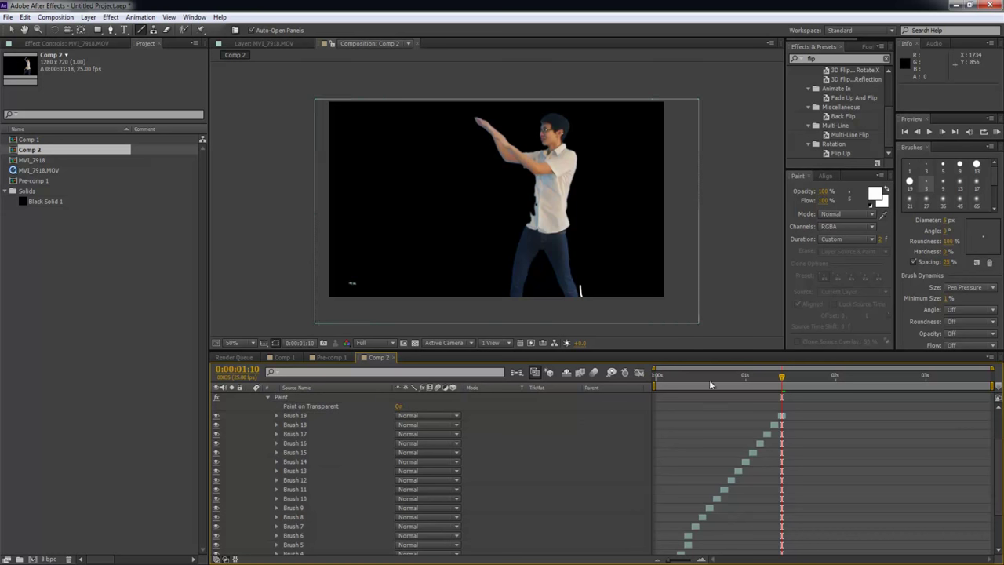
scroll(392, 417, "up", 3)
left_click(251, 397)
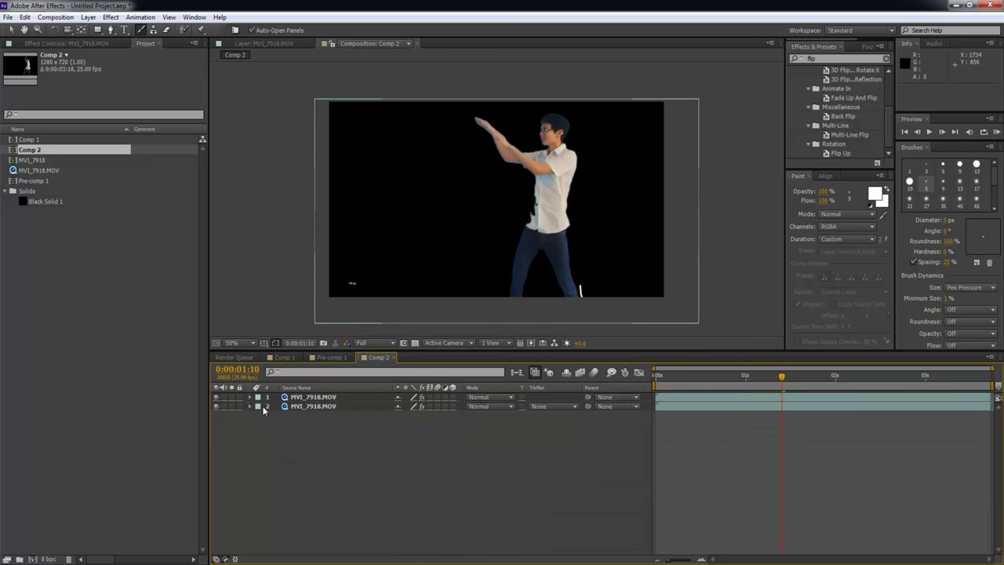
Disable the Paint effect on the lower MVI_7918.MOV layer and check the result at the start of the comp.
left_click(250, 407)
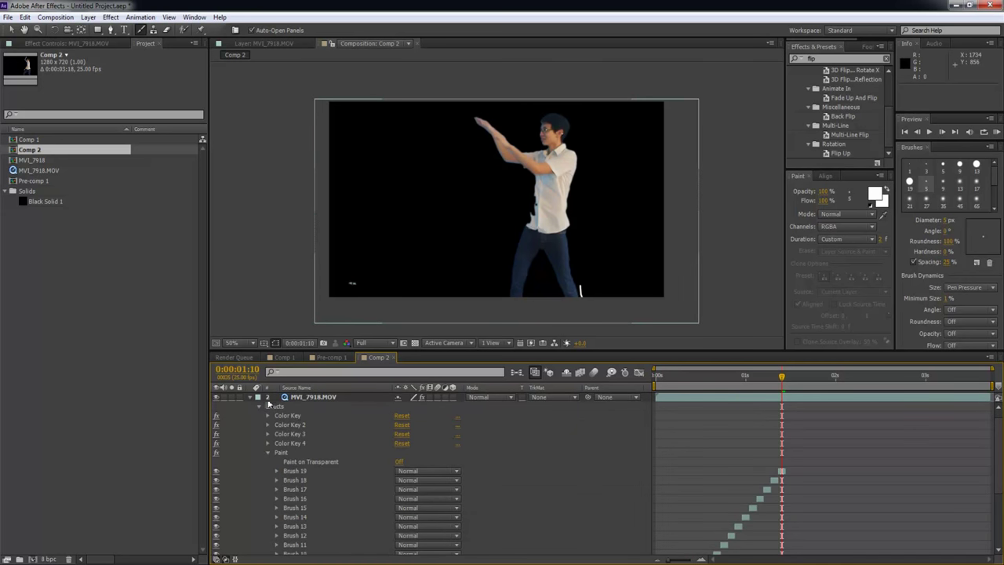
left_click(251, 397)
left_click(306, 406)
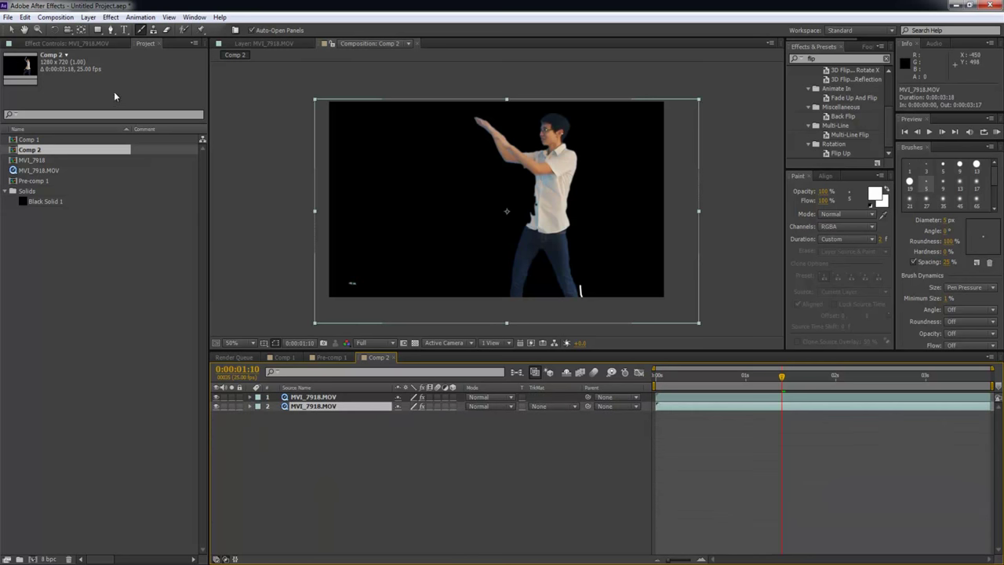
left_click(84, 44)
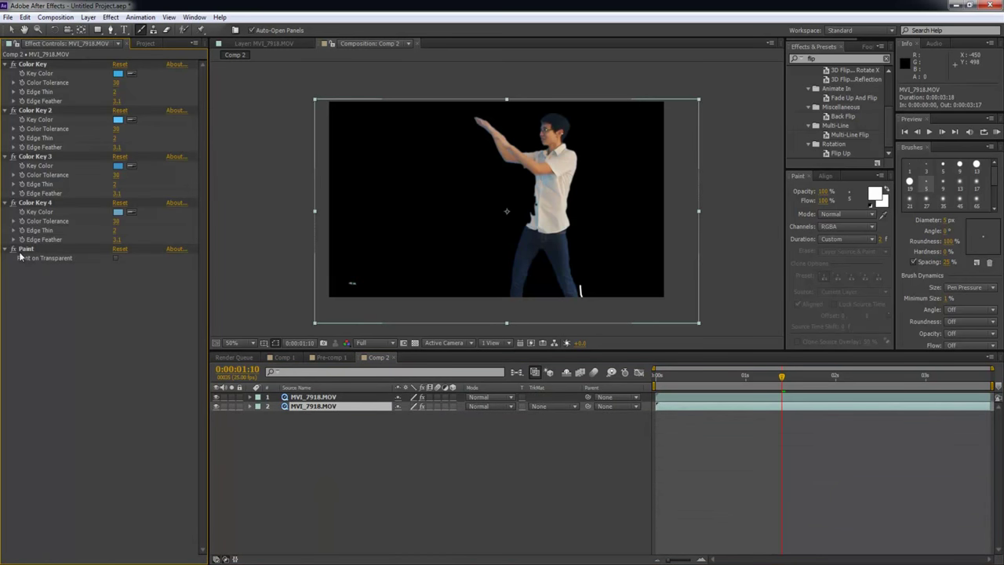
key("KP_0")
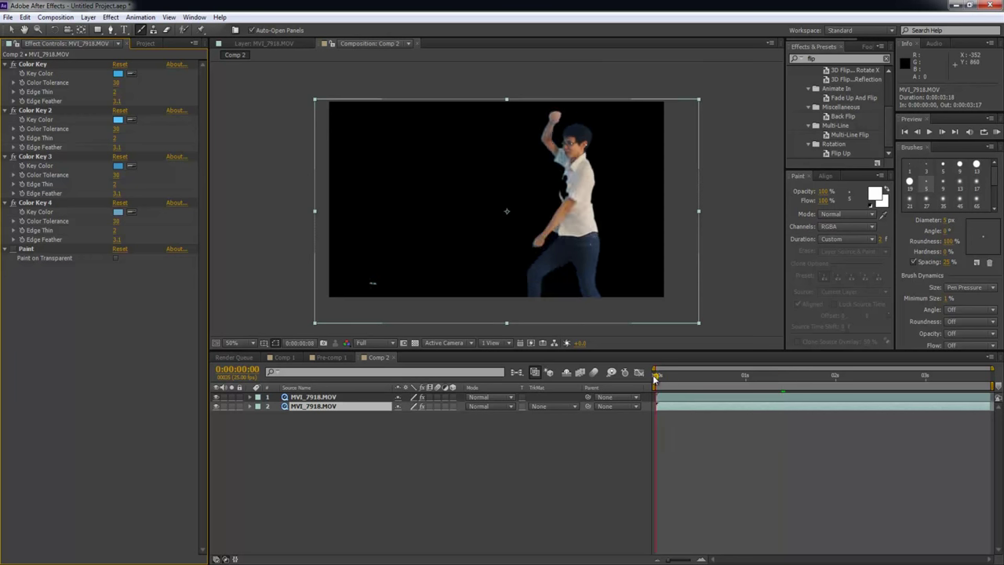
left_click(215, 406)
left_click(216, 407)
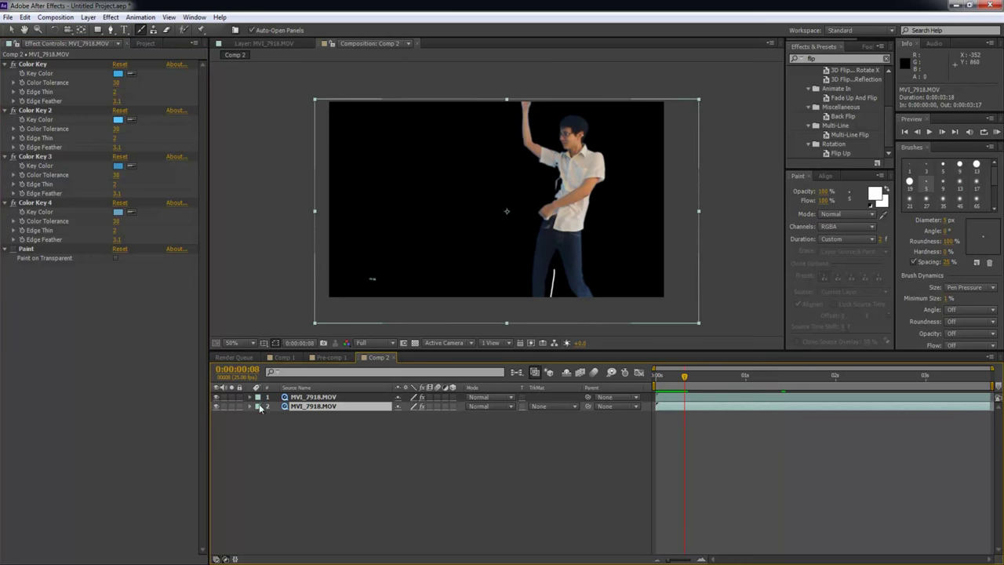
Apply Trapcode Shine to the upper MVI_7918.MOV layer and place its source point on the man's torso at 845.8, 311.2.
left_click(733, 400)
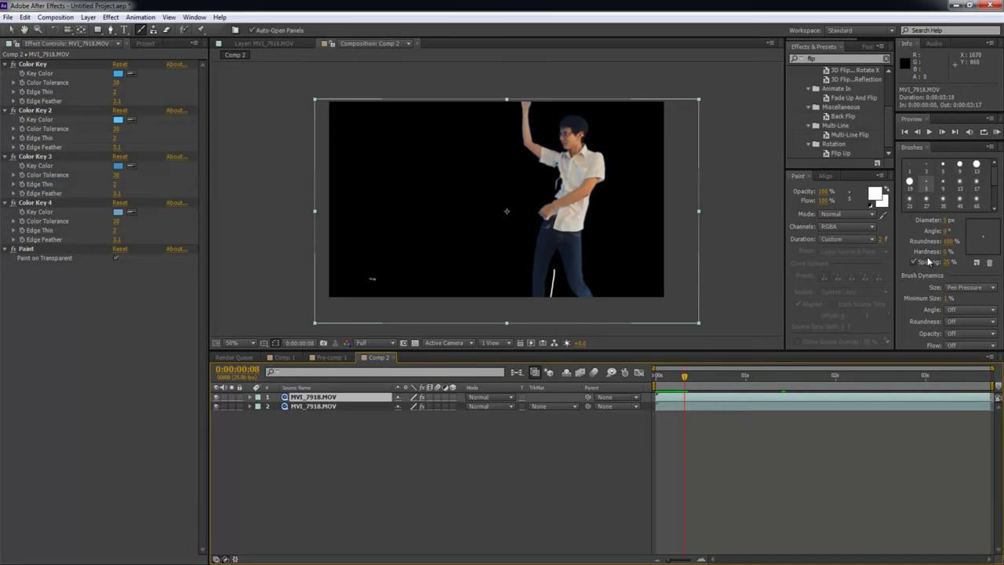
left_click(886, 59)
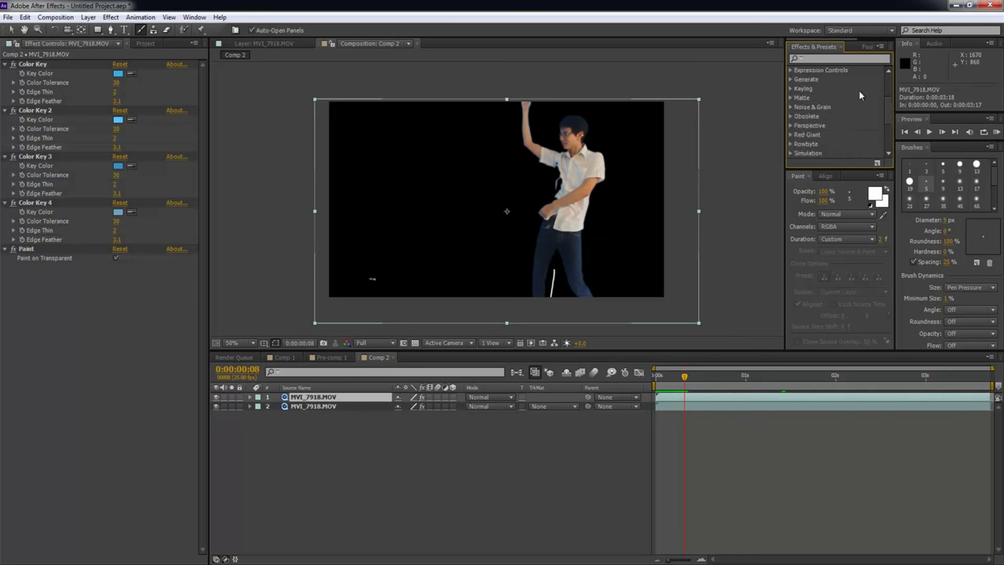
left_click(791, 154)
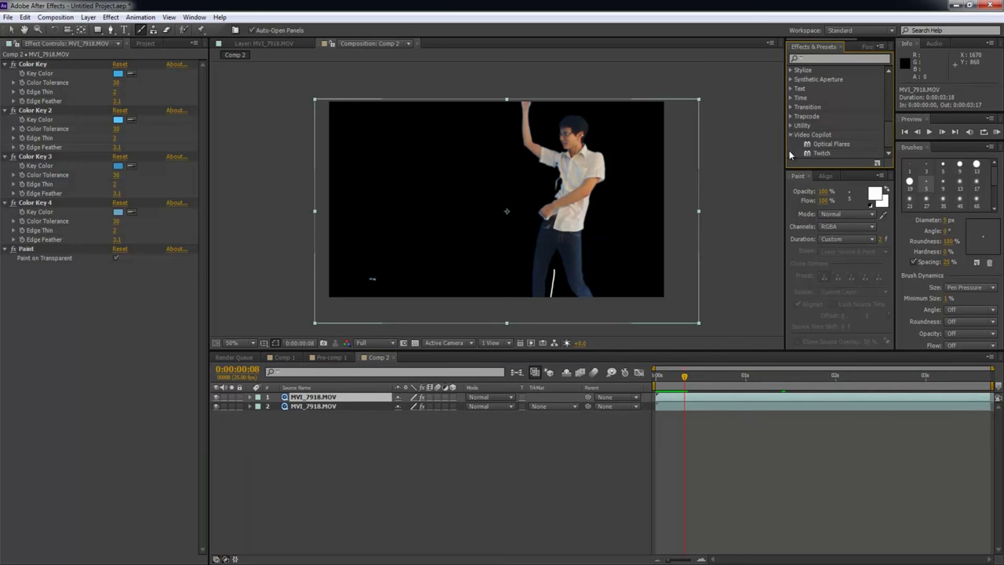
left_click(790, 116)
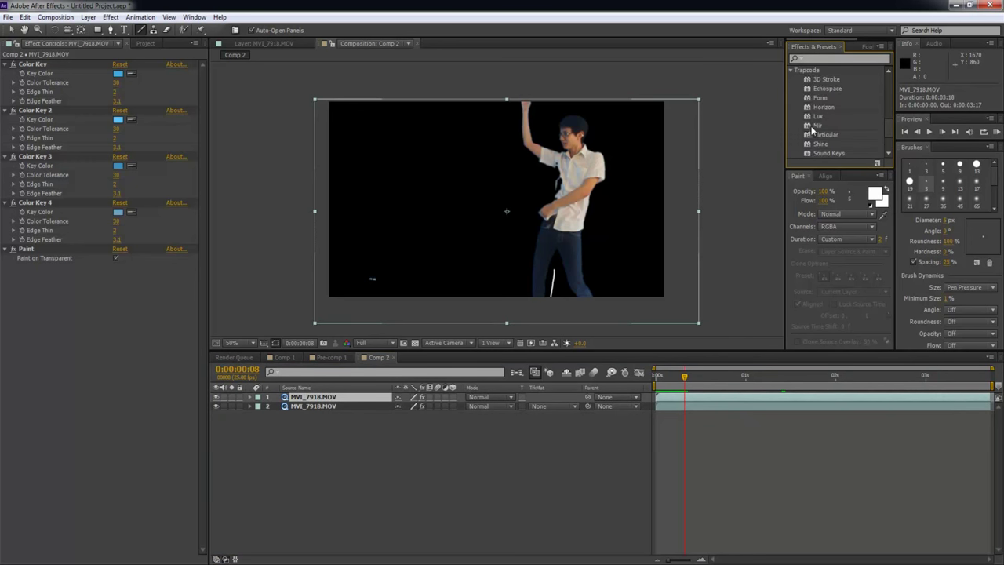
scroll(814, 134, "down", 1)
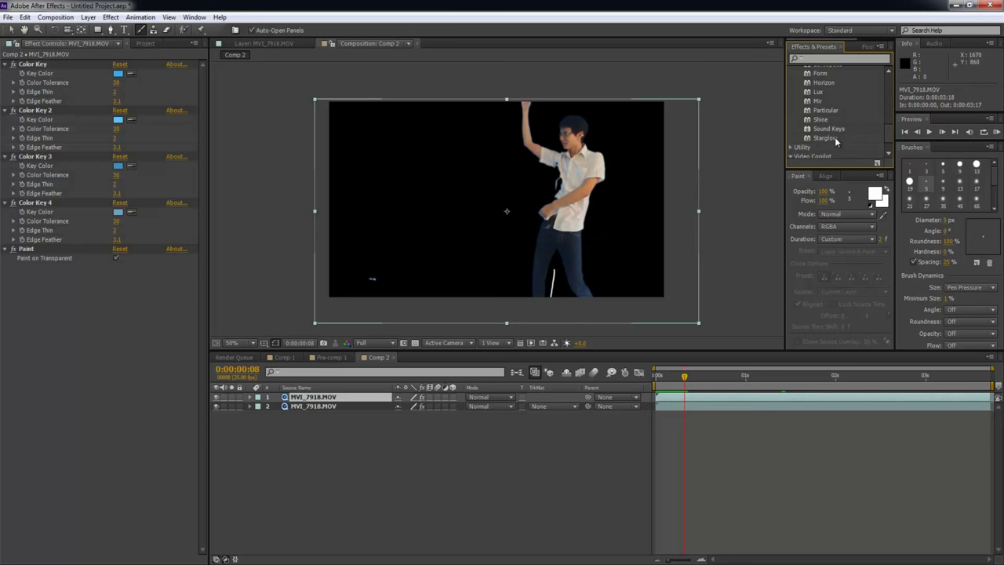
left_click_drag(824, 119, 691, 401)
left_click_drag(508, 213, 567, 193)
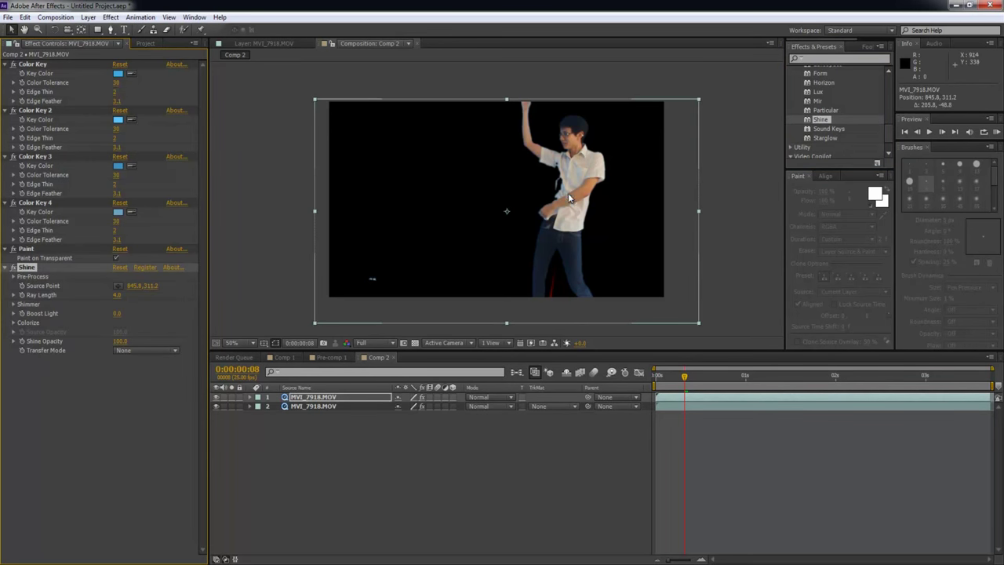
At frame 23, set Shine's Ray Length to 5.1 and Boost Light to 21.2.
left_click_drag(684, 378, 740, 380)
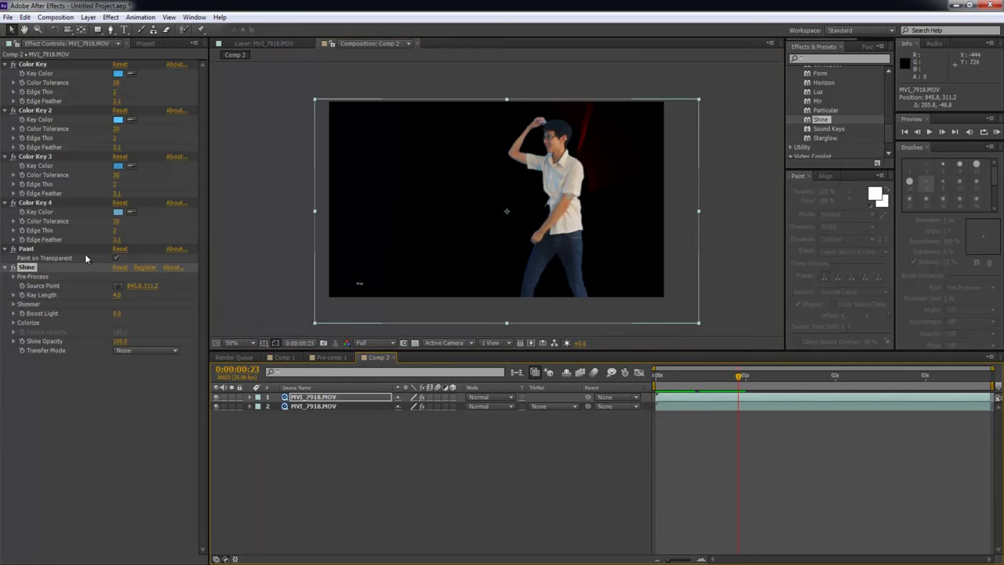
left_click(117, 295)
type("5")
left_click_drag(140, 313, 232, 310)
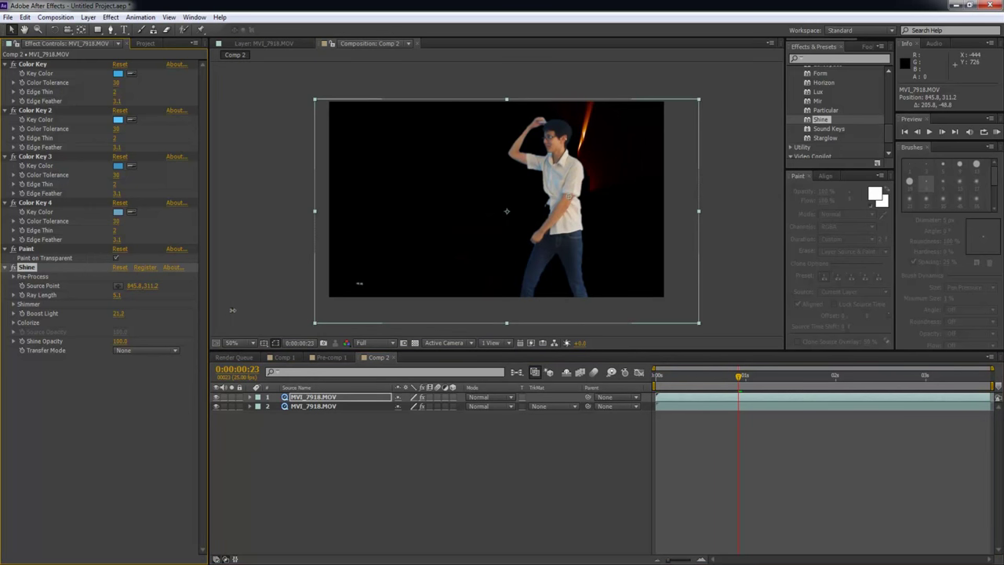
Duplicate the Shine layer and place the copy, with its Shine effect disabled, directly beneath the original.
left_click(311, 397)
key("ctrl+d")
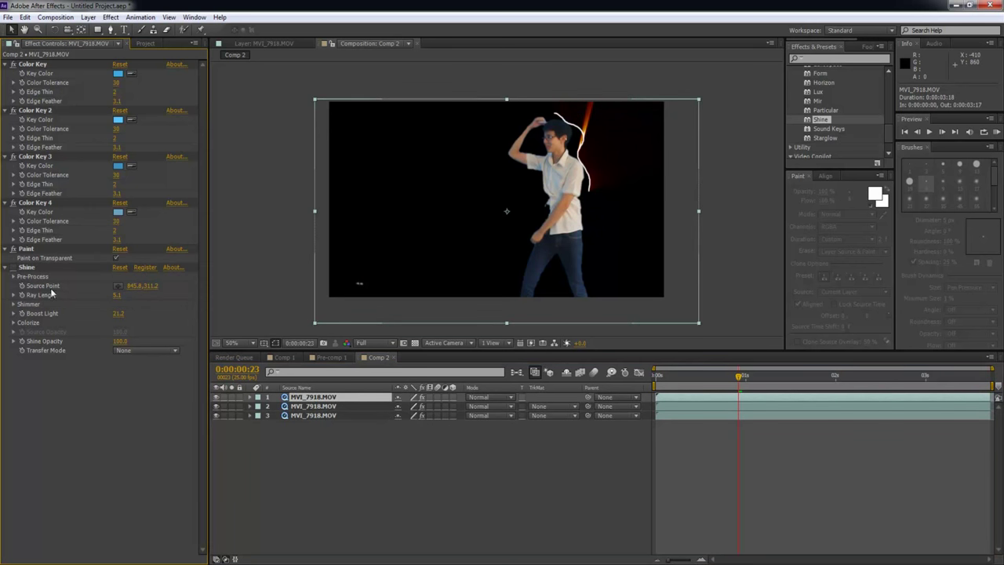
left_click(511, 521)
left_click(312, 401)
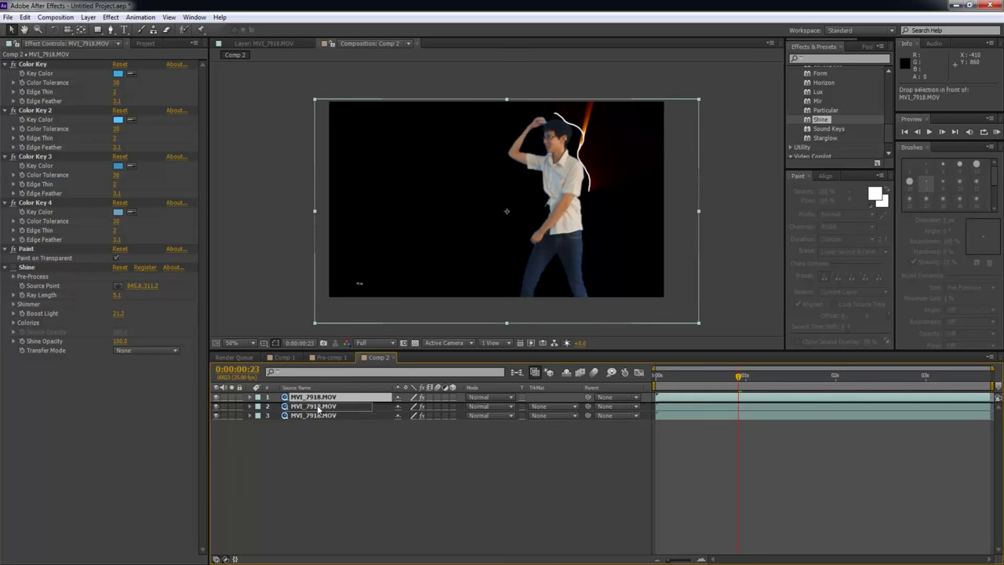
Try the Add blending mode on the top Shine layer and return it to Normal.
left_click(480, 397)
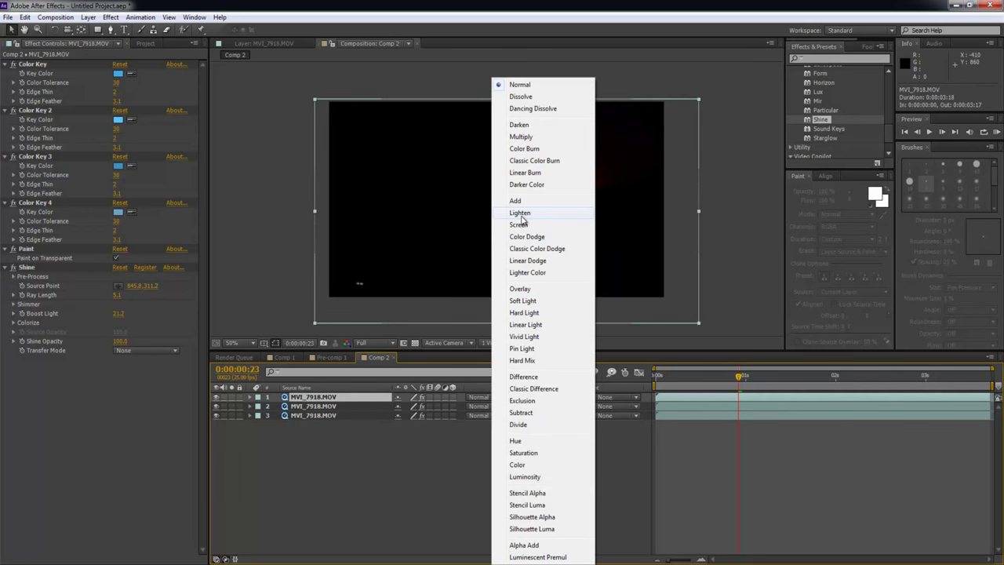
left_click(514, 201)
scroll(607, 180, "up", 2)
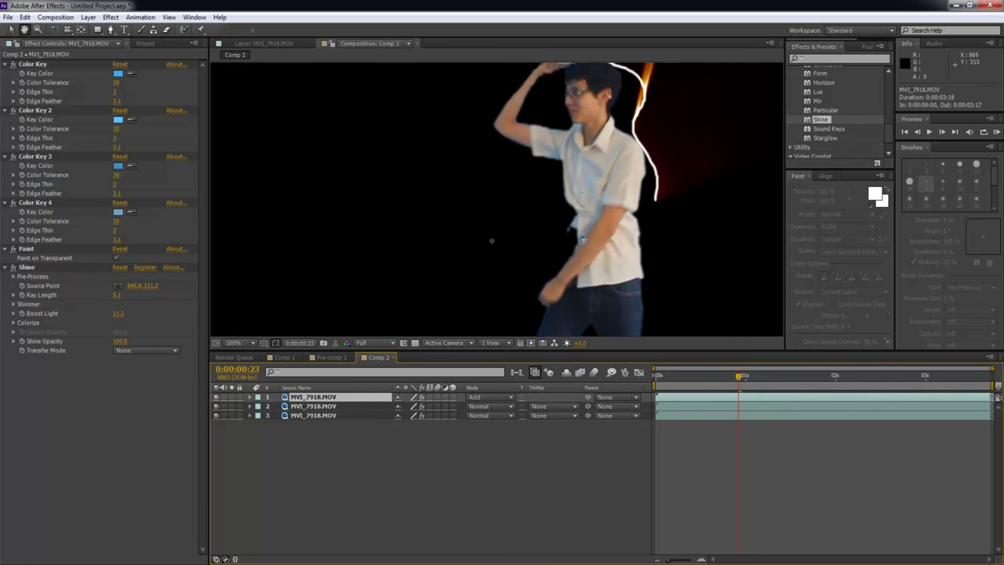
left_click(484, 400)
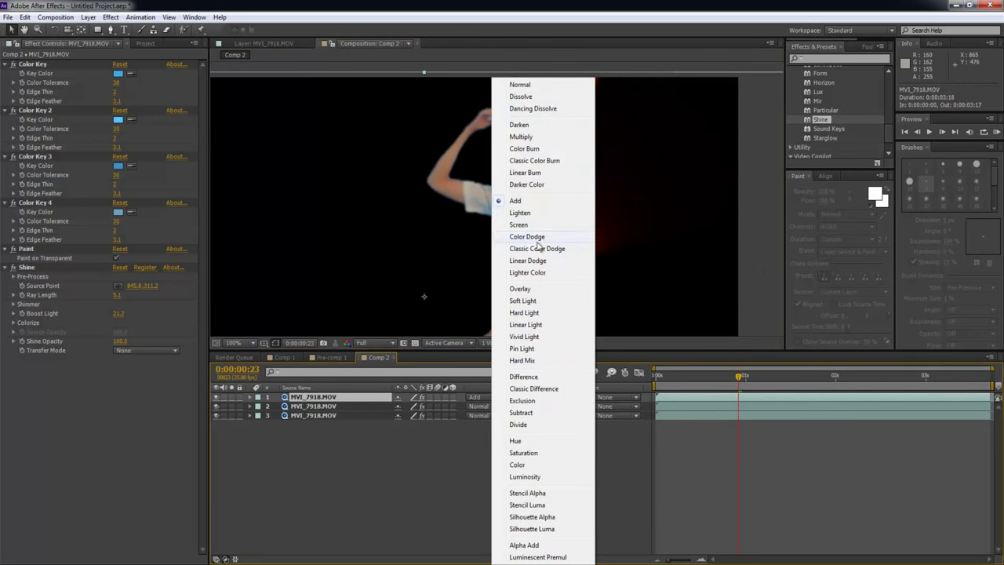
left_click(533, 88)
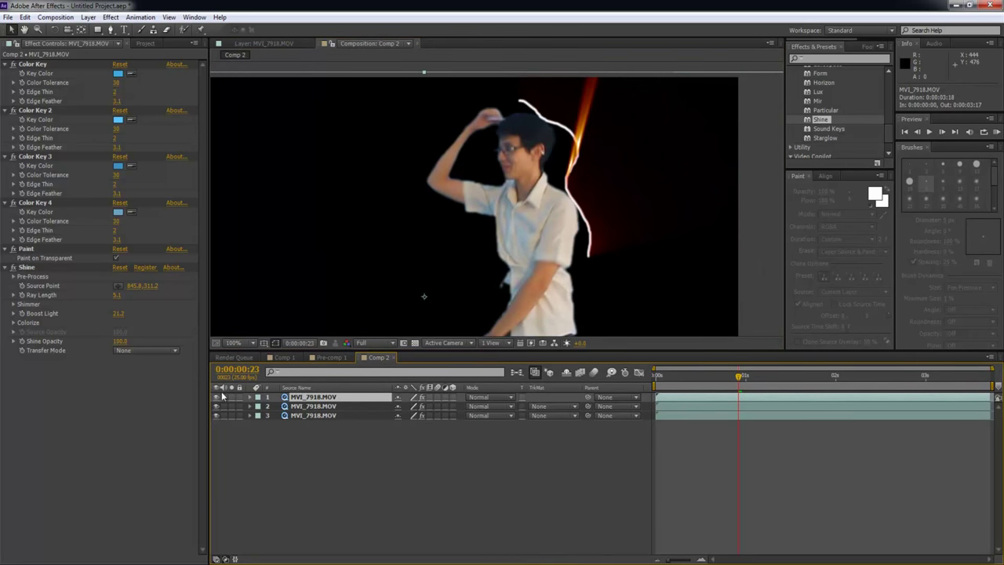
mouse_move(298, 402)
left_mouse_down()
mouse_move(313, 414)
mouse_move(317, 402)
left_mouse_up()
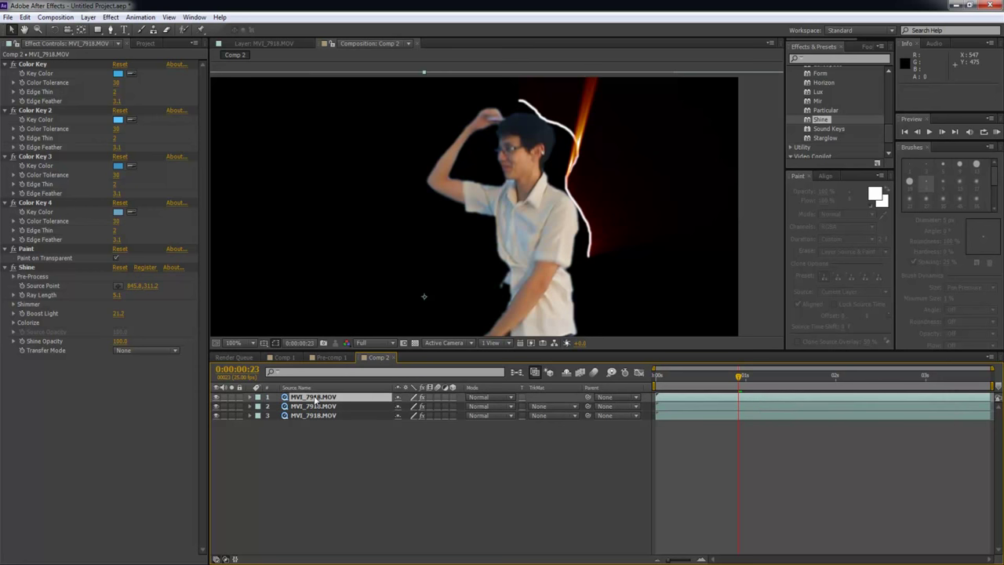
Set the top Shine layer's blending mode to Screen and check the glow up to 0:00:01:00.
left_click(492, 397)
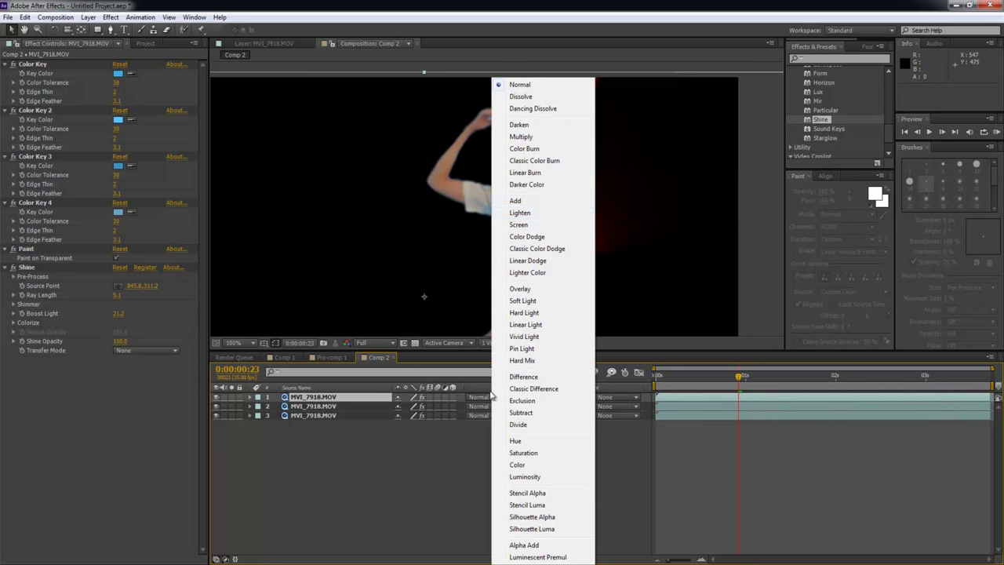
left_click(537, 226)
left_click_drag(683, 381, 746, 384)
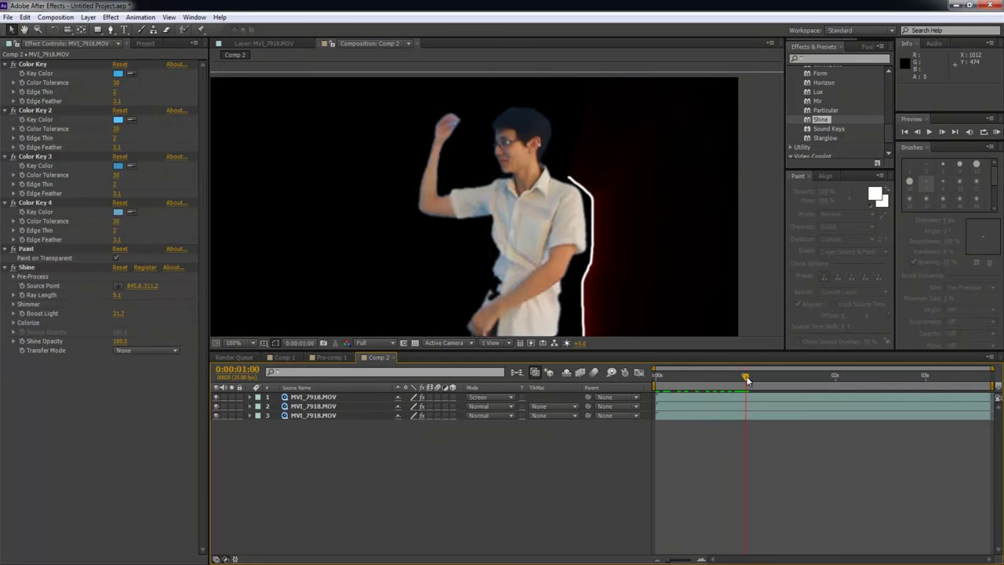
scroll(644, 286, "down", 2)
left_click_drag(661, 282, 684, 247)
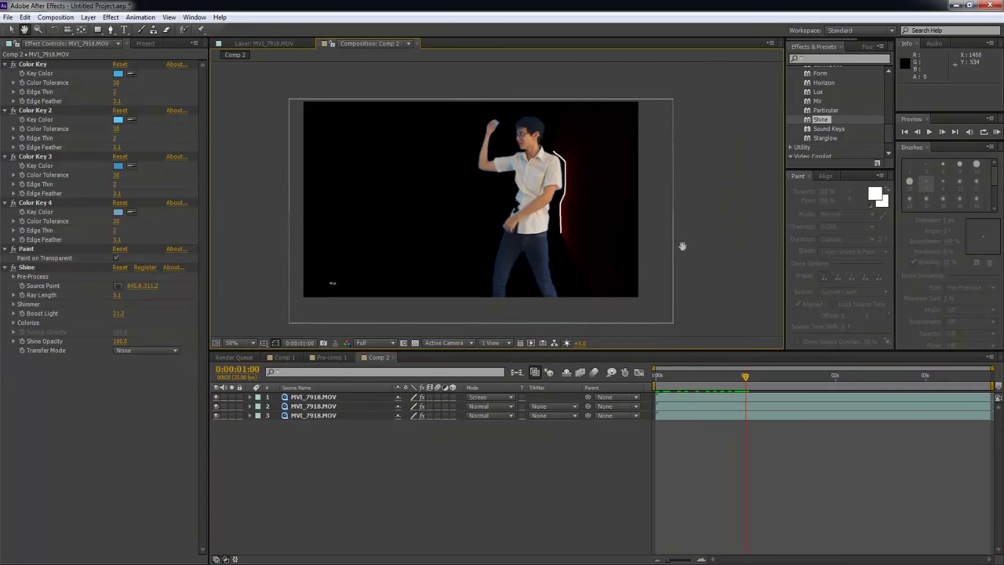
Duplicate the second layer, whose Shine effect is disabled, and apply Starglow to the upper copy.
left_click(319, 399)
left_click(319, 408)
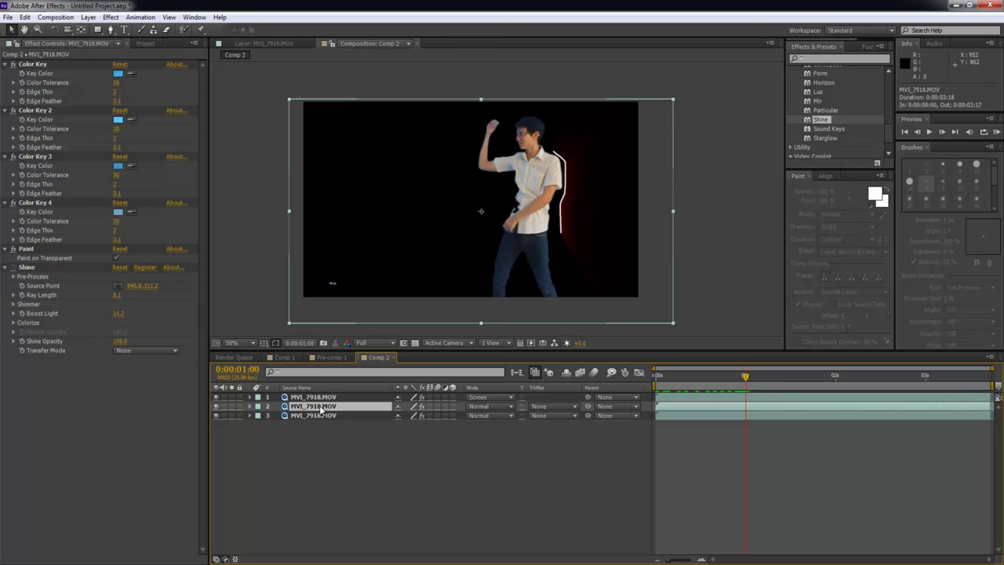
key("ctrl+d")
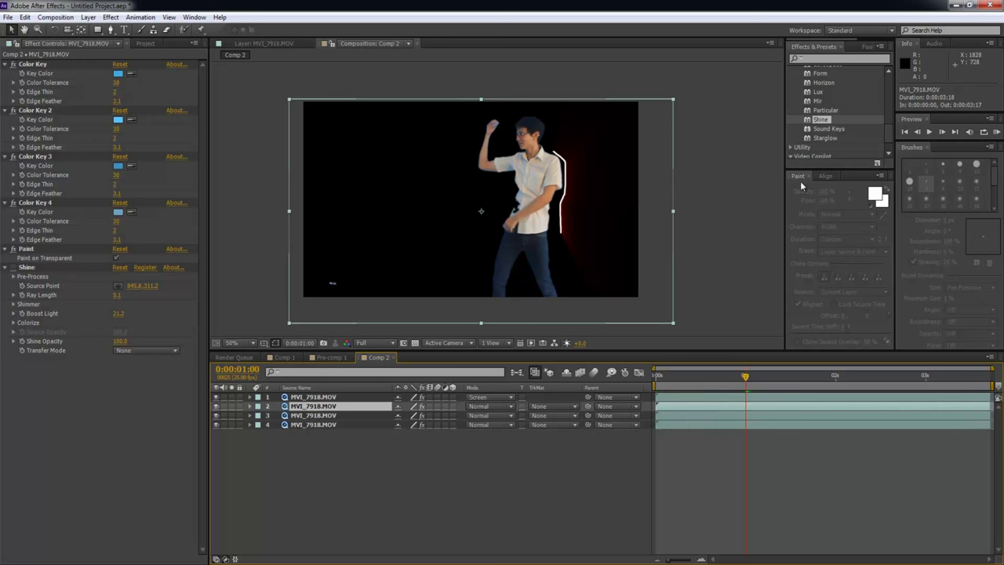
left_click_drag(825, 139, 321, 407)
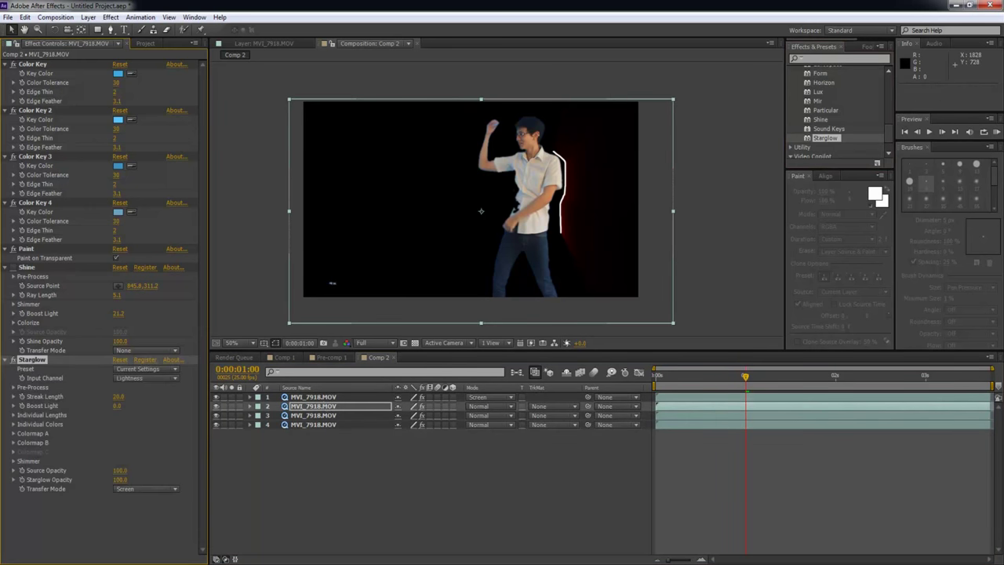
left_click(345, 407)
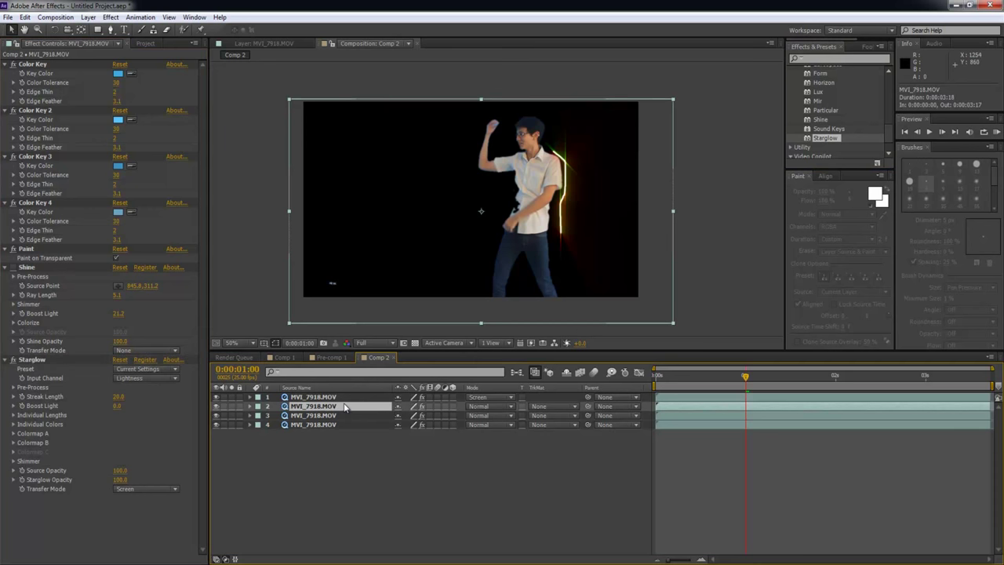
Set the Midtones colour of Starglow's Colormap A to the pinkish red E13C53.
left_click(13, 434)
left_click(118, 471)
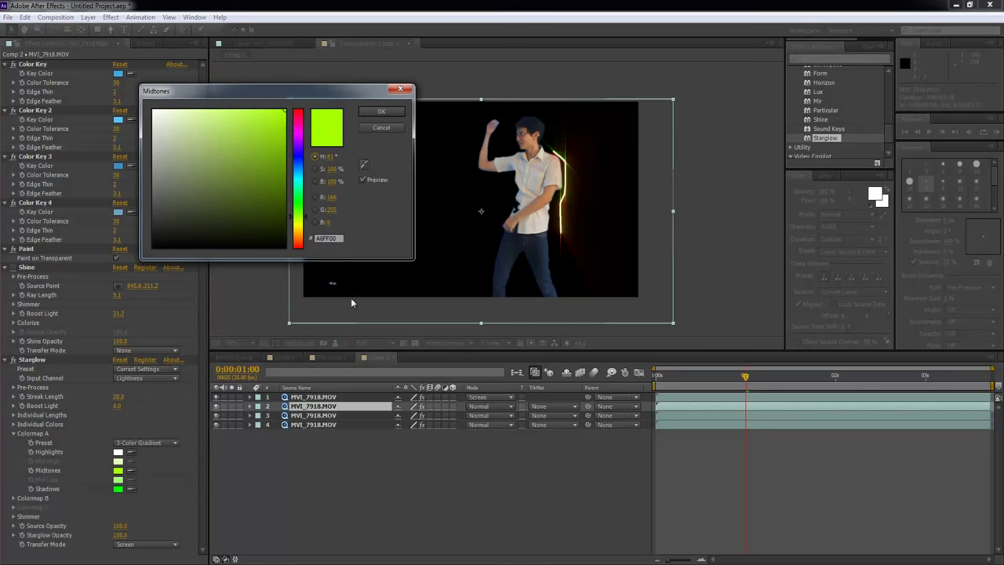
left_click(297, 113)
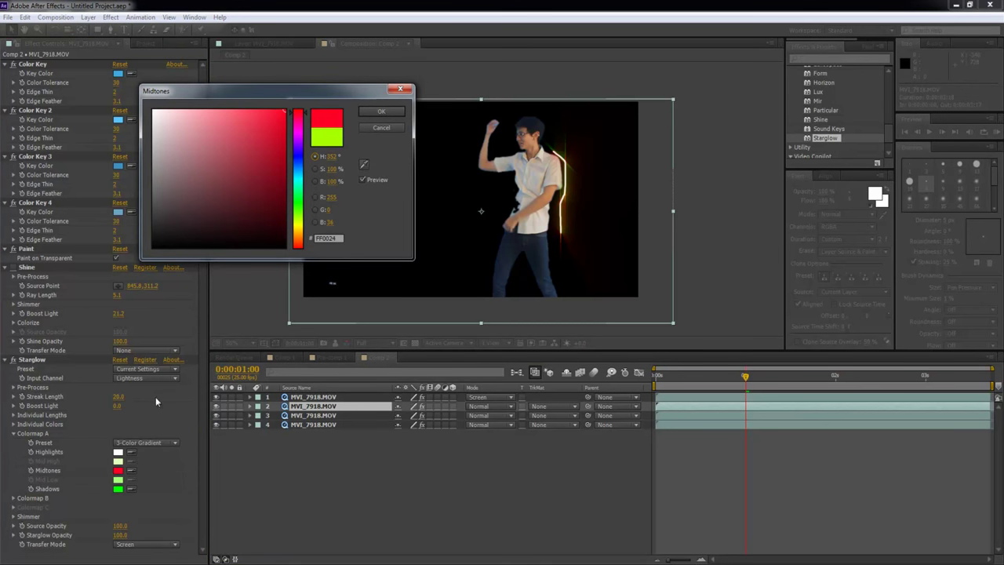
left_click(250, 126)
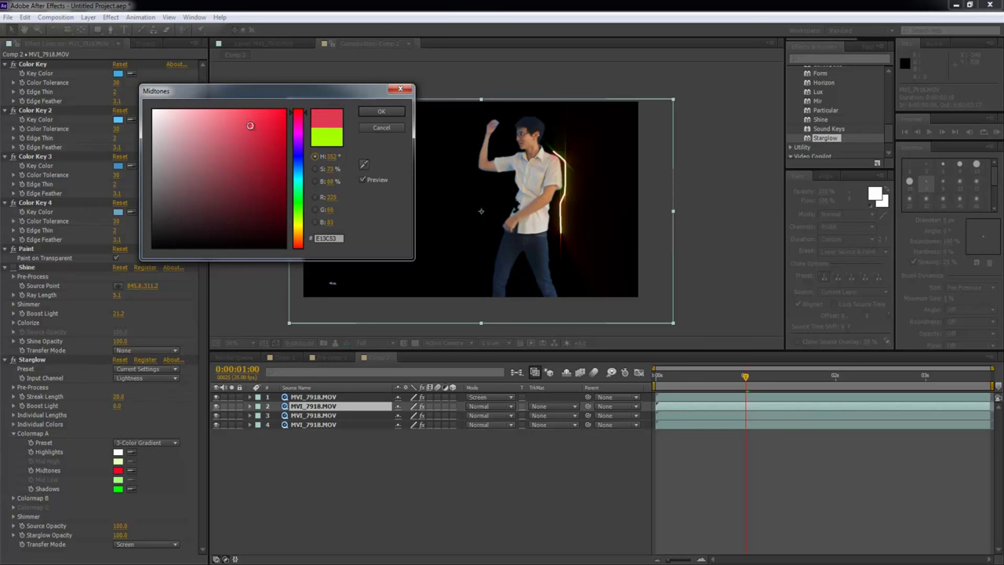
left_click(390, 111)
Set the Shadows colour of Starglow's Colormap A to the dark red 890423 and play a RAM preview of Comp 2.
left_click(116, 488)
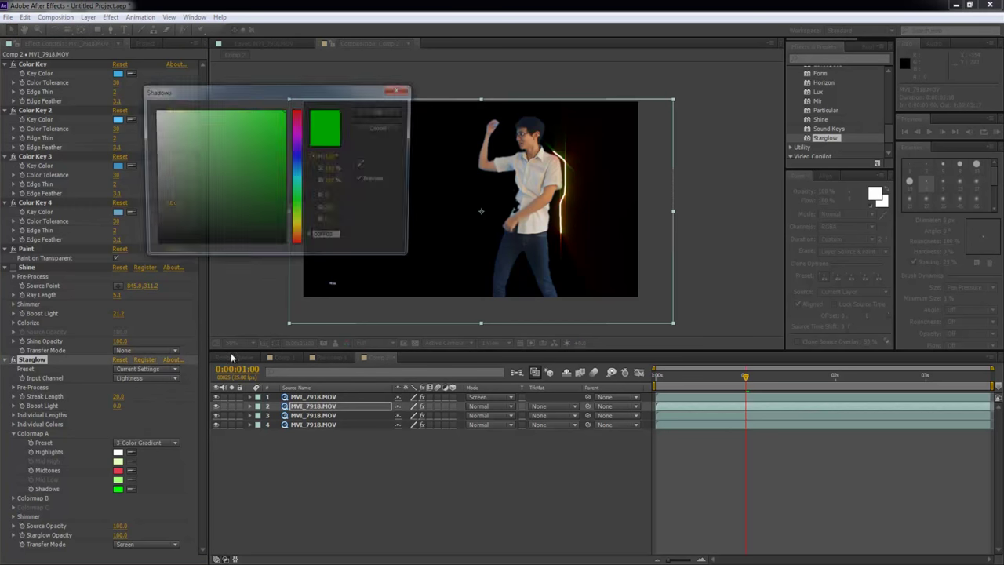
left_click(309, 116)
left_click(283, 174)
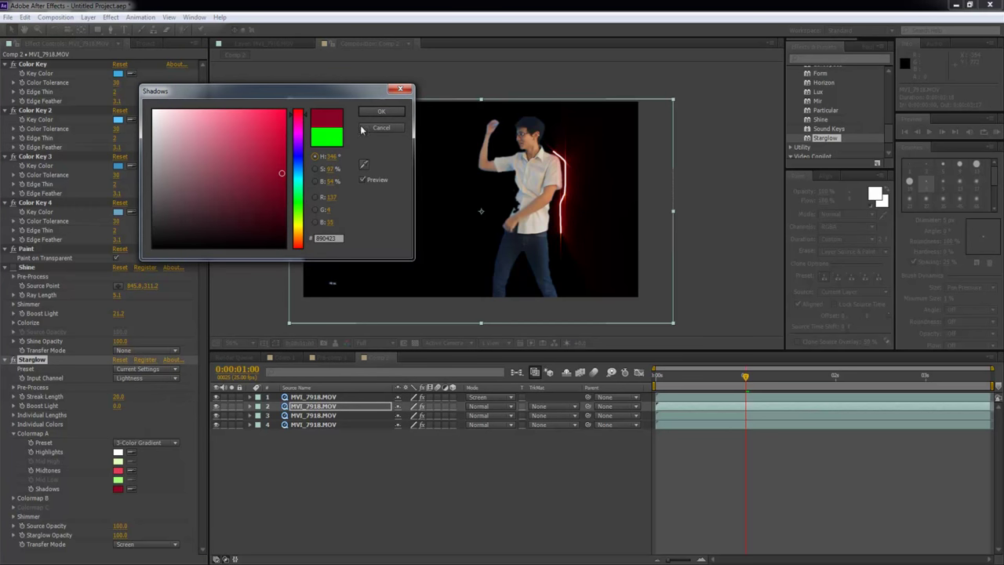
left_click(383, 113)
key("KP_0")
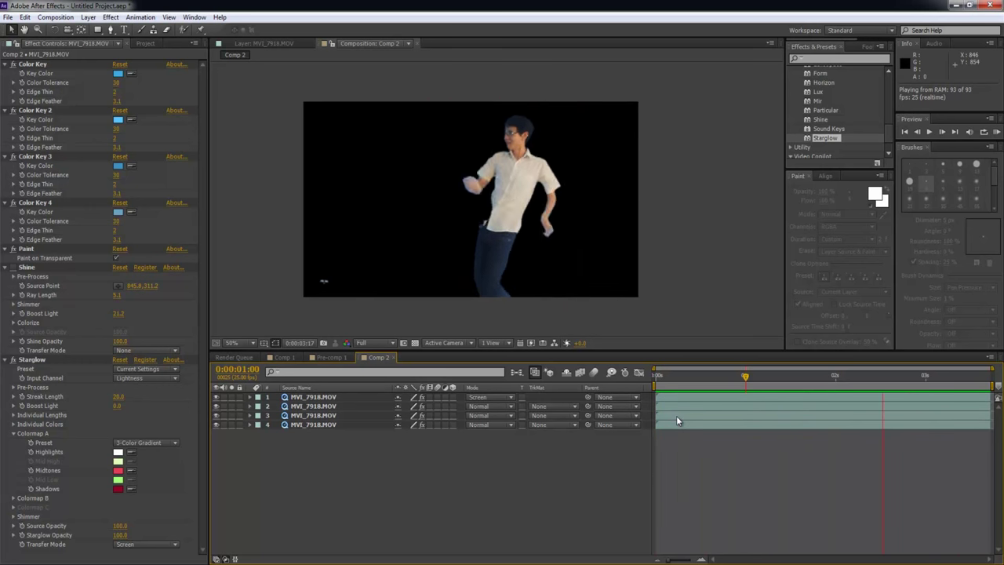
key("space")
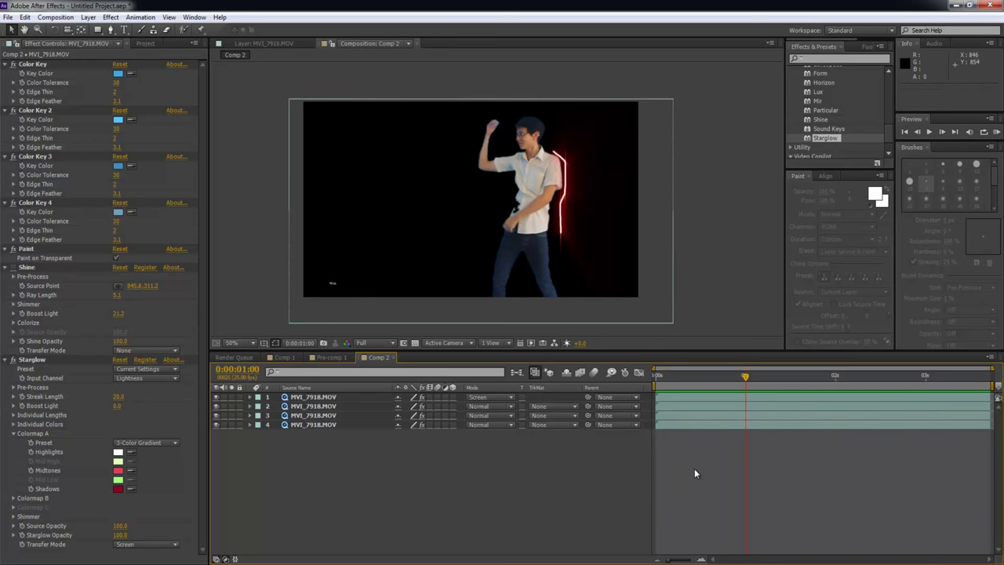